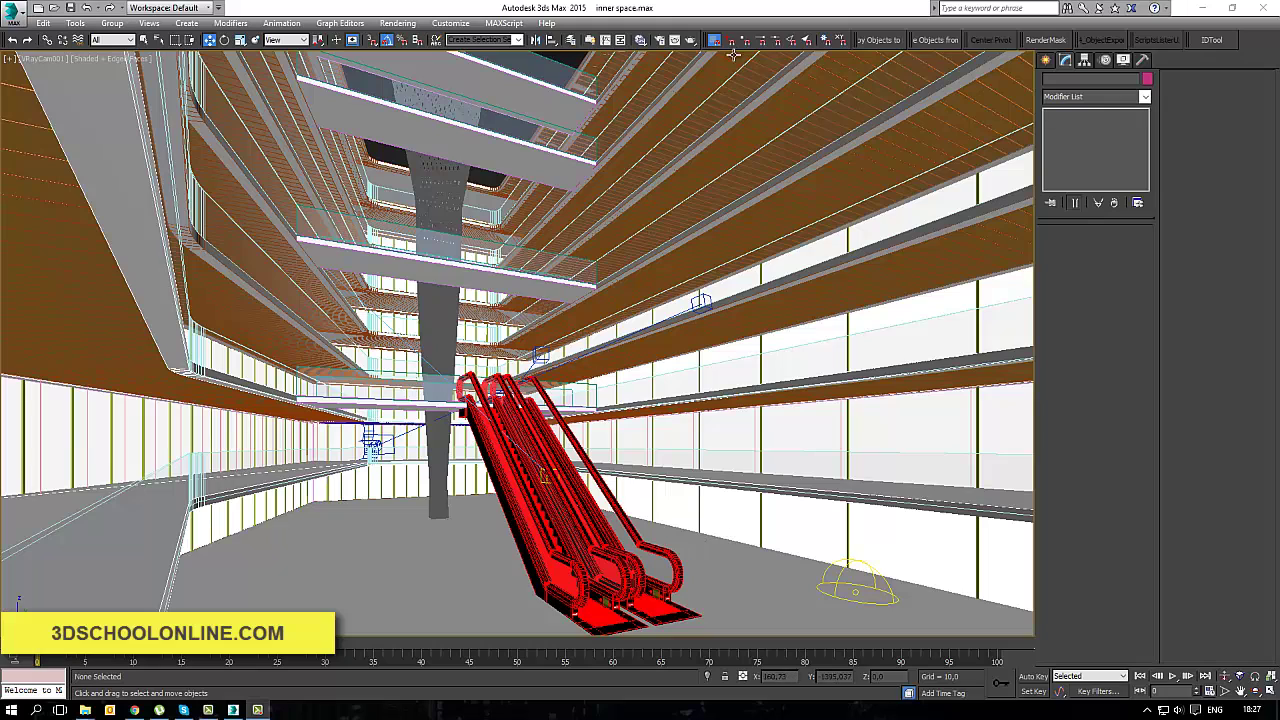
Step: Isolate the ground floor and the slab above it in an orthographic view angled to show both
left_click(728, 604)
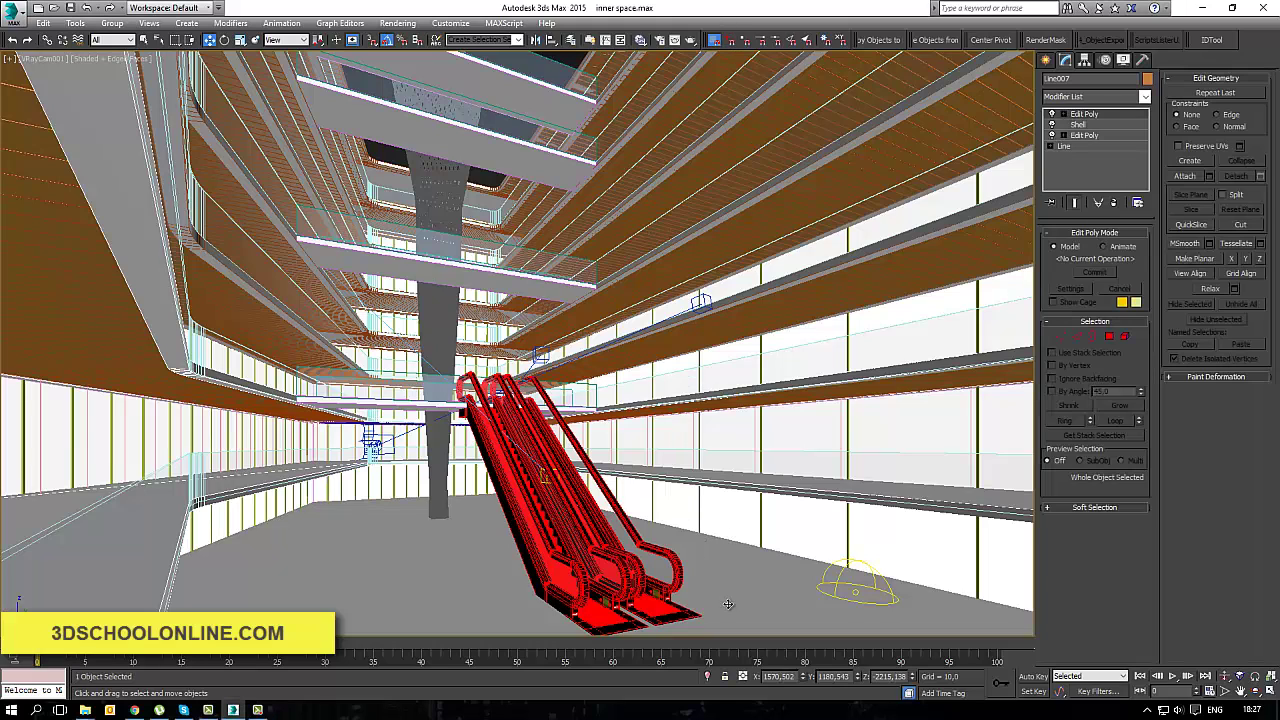
left_click(61, 504, "ctrl")
key("alt+q")
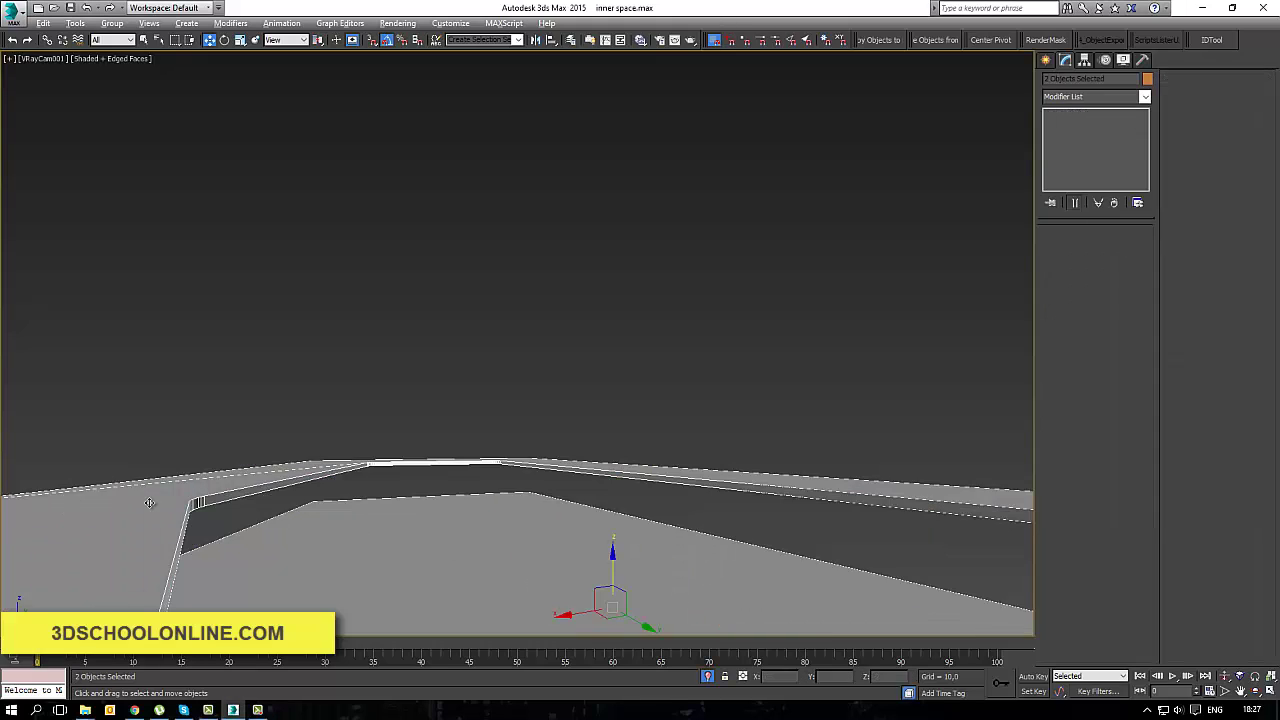
key("f")
key("z")
middle_click_drag(669, 517, 694, 535, "alt")
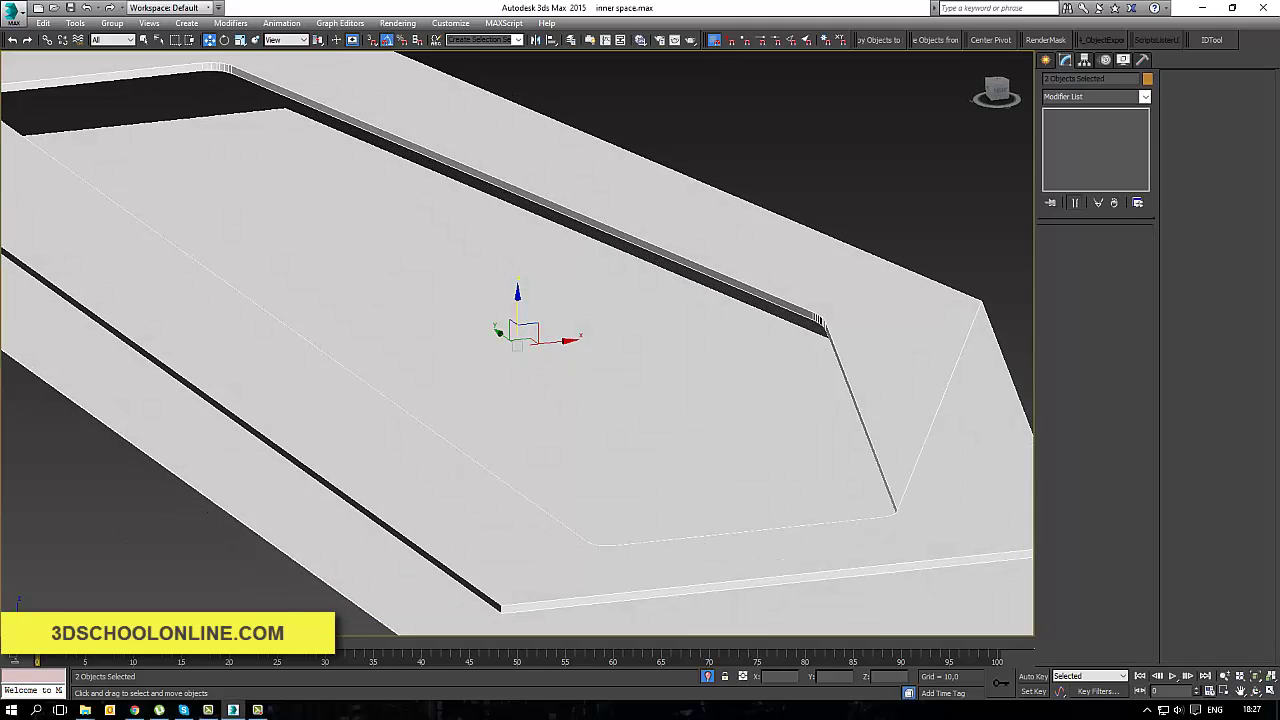
Step: Open the FloorGenerator script and enable its Interactive Update option, placing the dialog clear of the slabs
key("shift+f")
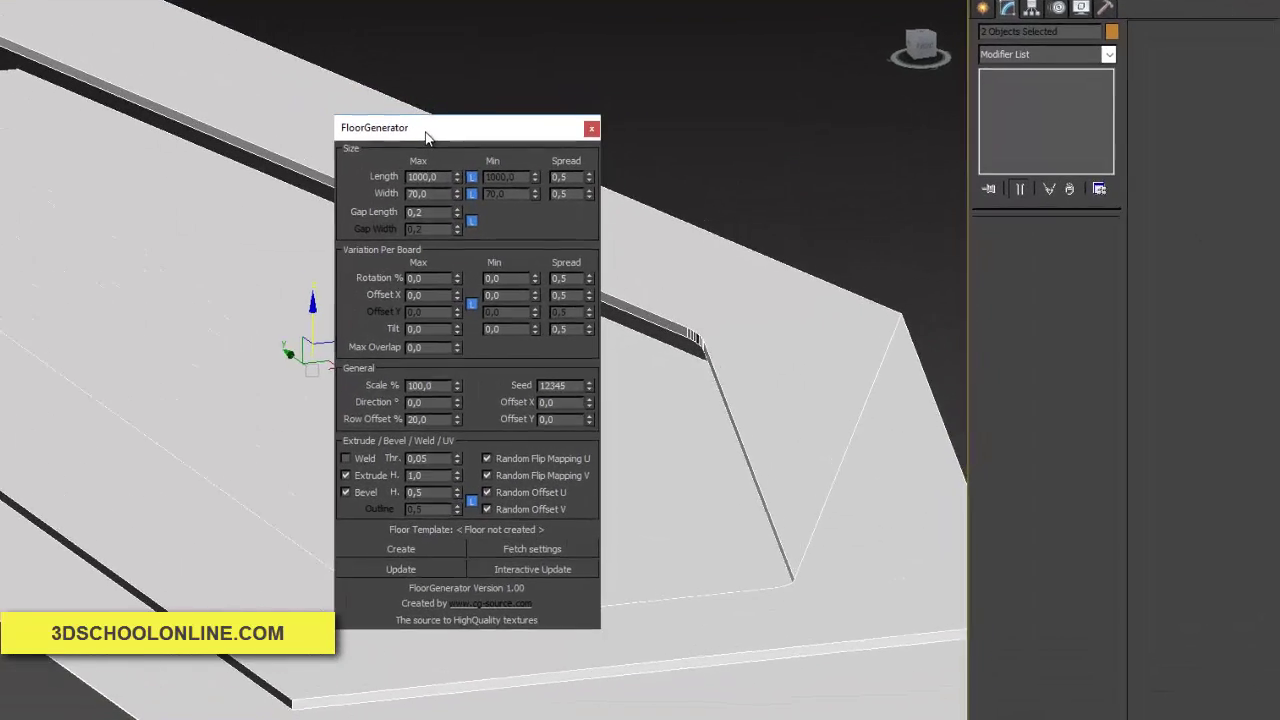
left_click_drag(608, 157, 857, 160)
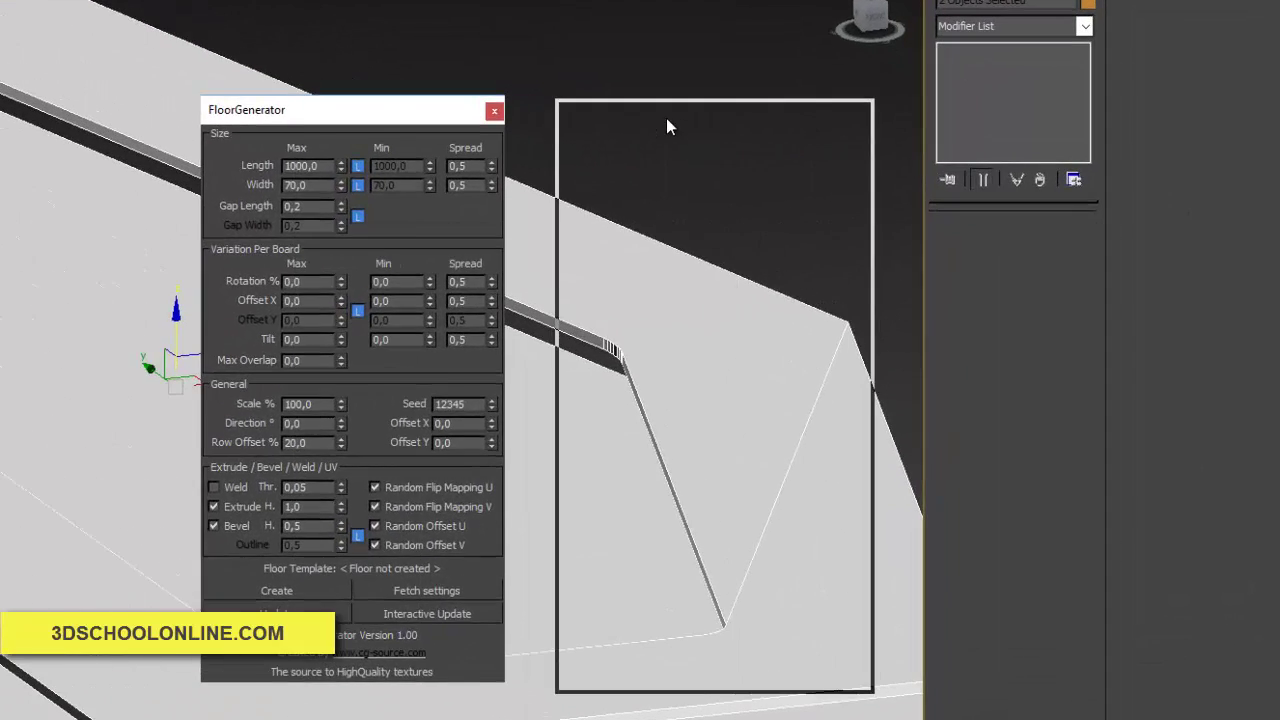
left_click_drag(666, 118, 666, 118)
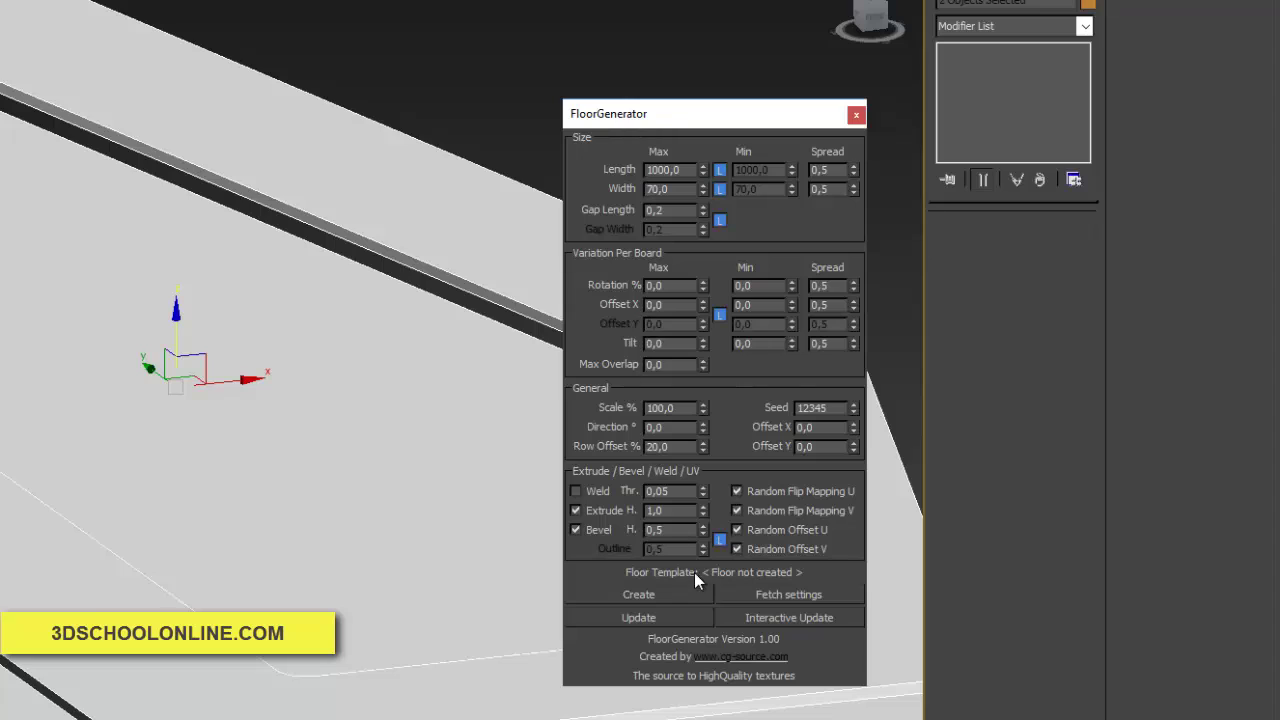
left_click(651, 616)
left_click_drag(705, 112, 662, 95)
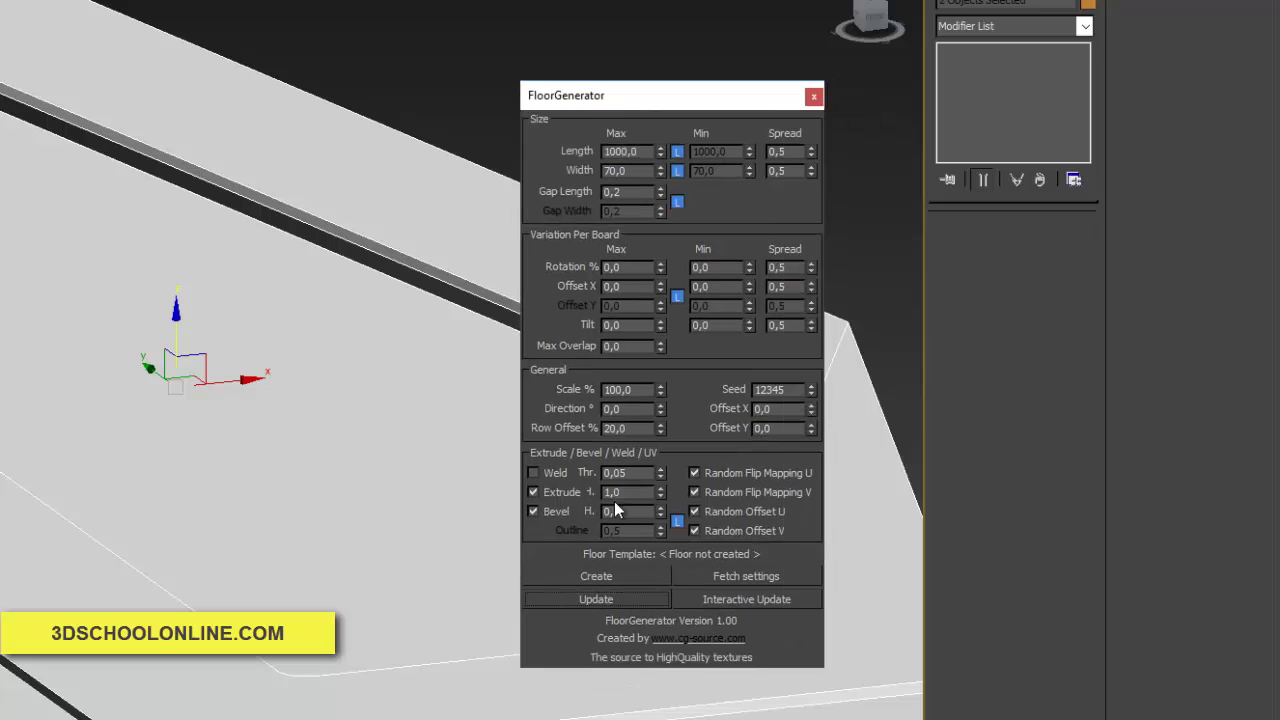
left_click(660, 638)
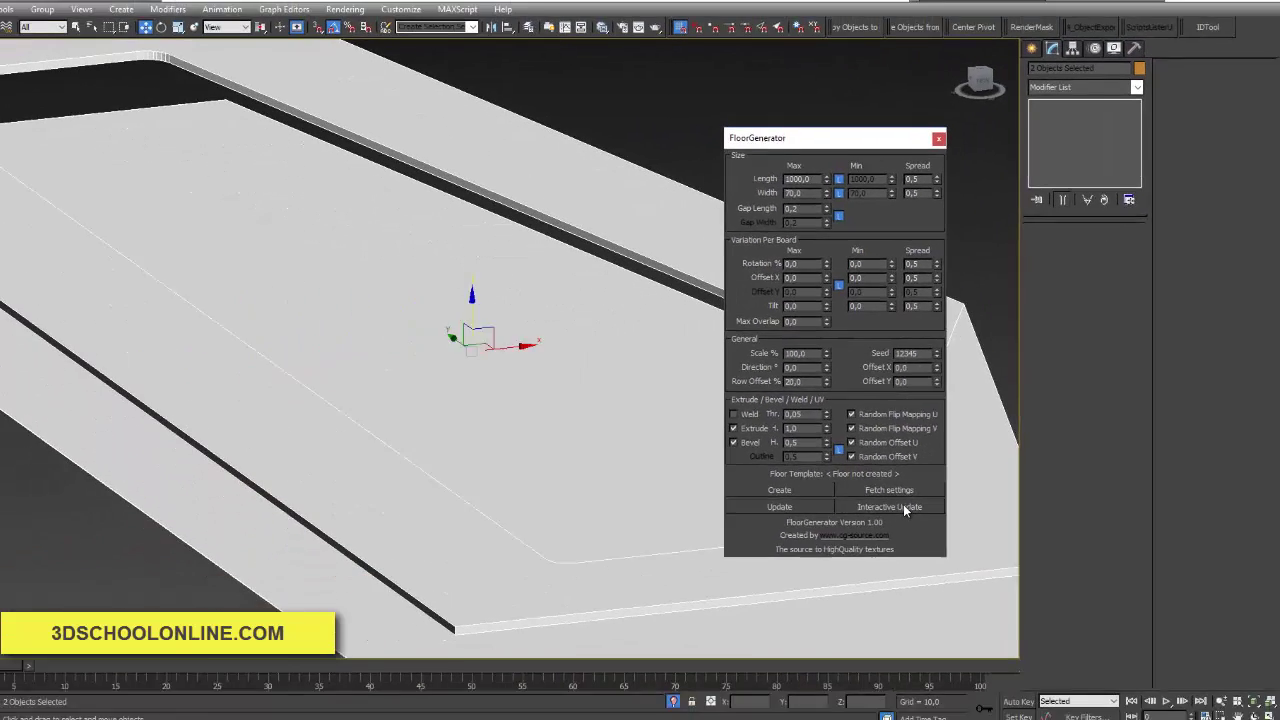
left_click(746, 599)
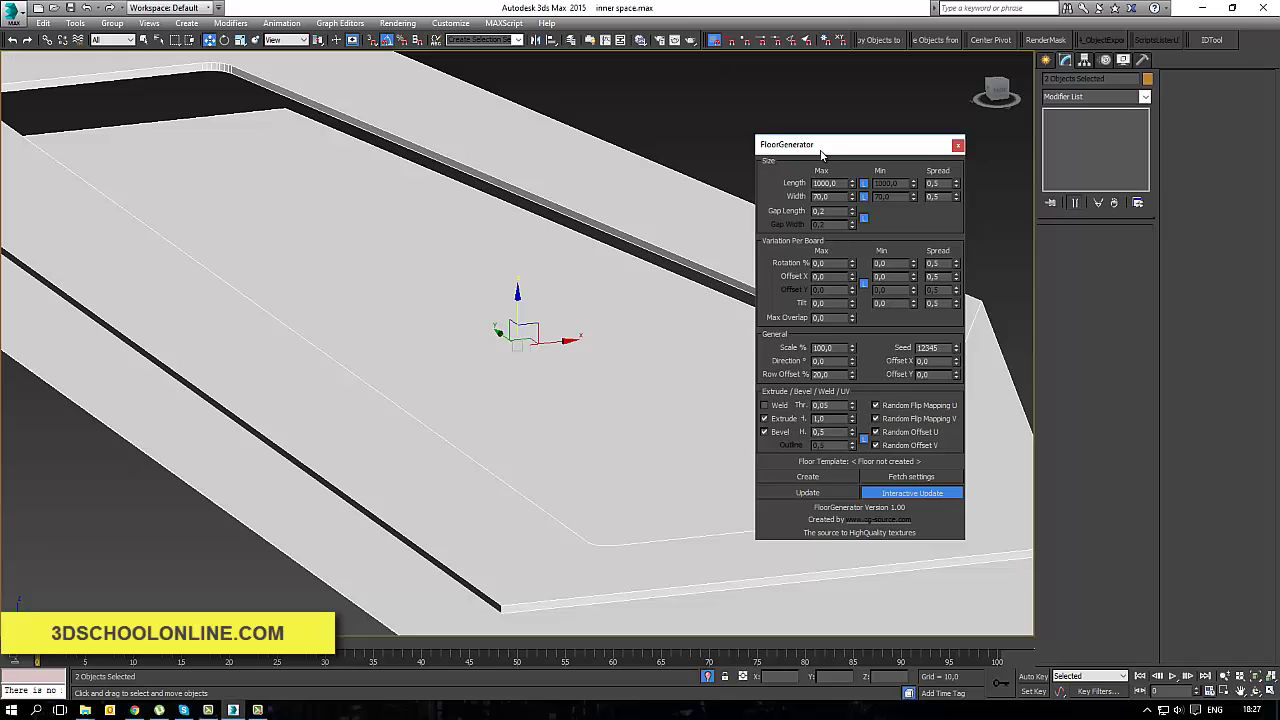
left_click_drag(812, 153, 818, 149)
Step: Try generating a board floor directly on the two selected slabs
left_click(830, 473)
middle_click_drag(602, 490, 474, 470)
scroll(624, 385, "down", 2)
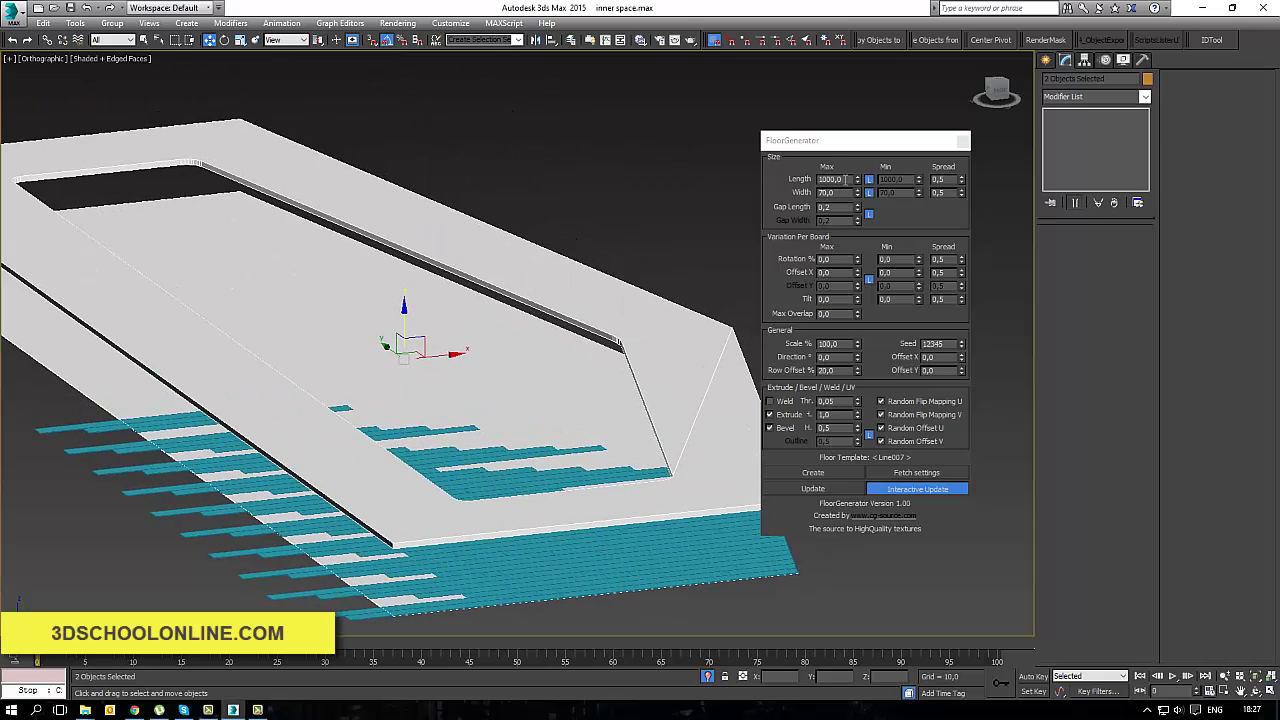
Step: Set the maximum board length in FloorGenerator to 500
left_click(850, 179)
type("500")
key("Return")
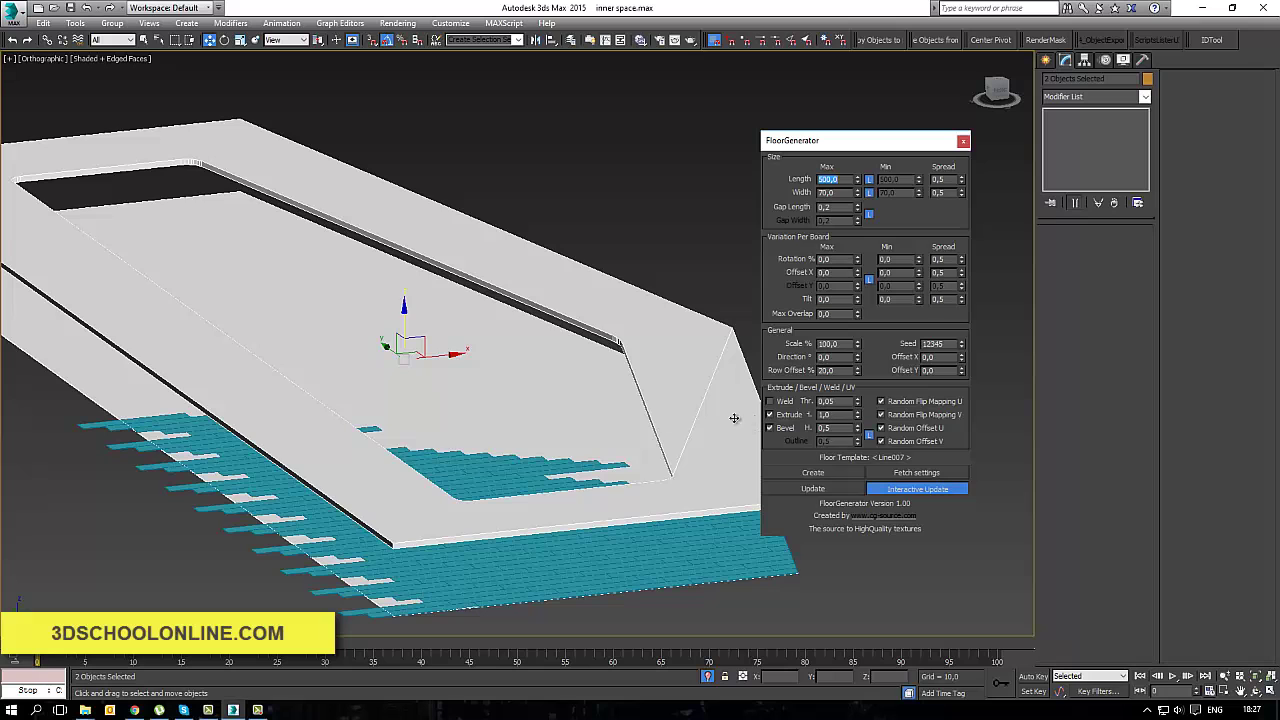
mouse_move(669, 422)
middle_mouse_down("alt")
mouse_move(567, 391)
mouse_move(572, 447)
mouse_move(537, 509)
mouse_move(657, 443)
middle_mouse_up("alt")
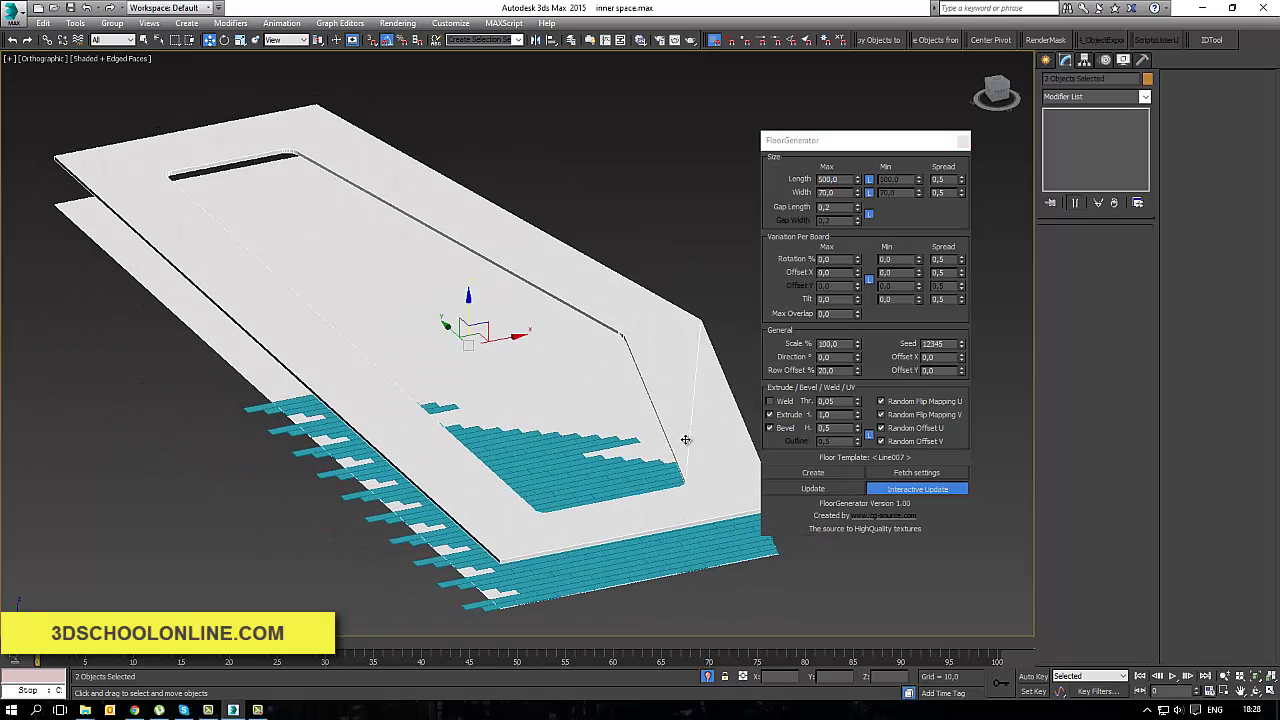
Step: Examine the two slabs in the context of the whole building by toggling their isolation
left_click(891, 531)
key("alt+q")
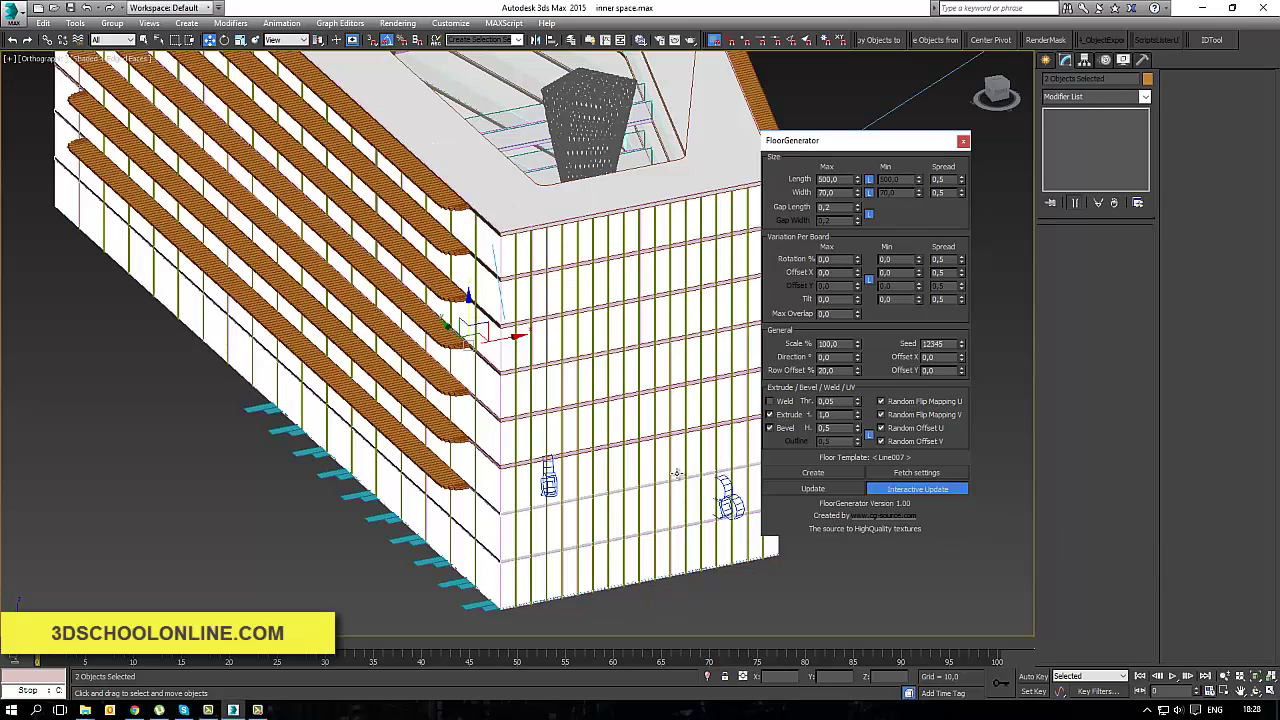
key("alt+q")
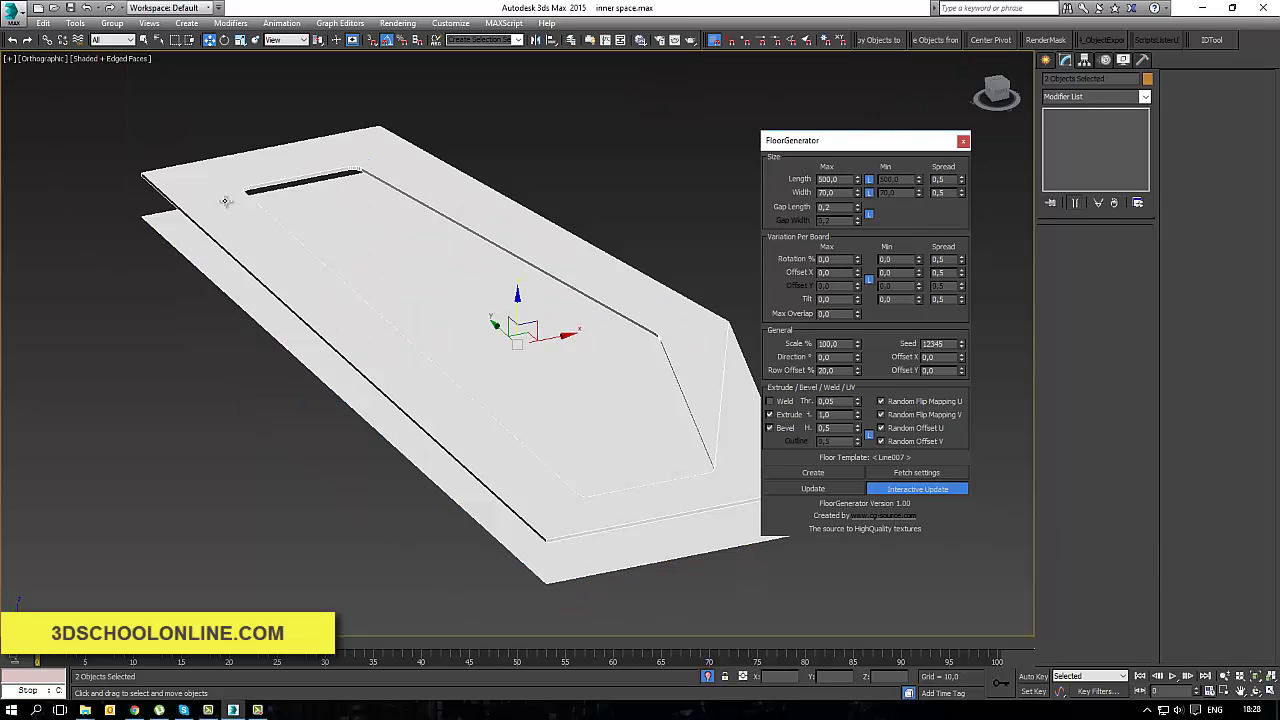
middle_click_drag(395, 328, 314, 317)
key("alt+q")
left_click(625, 421)
key("ctrl+z")
key("ctrl+z")
Step: Delete the incomplete generated board floor object
left_click(539, 470)
scroll(539, 470, "up", 2)
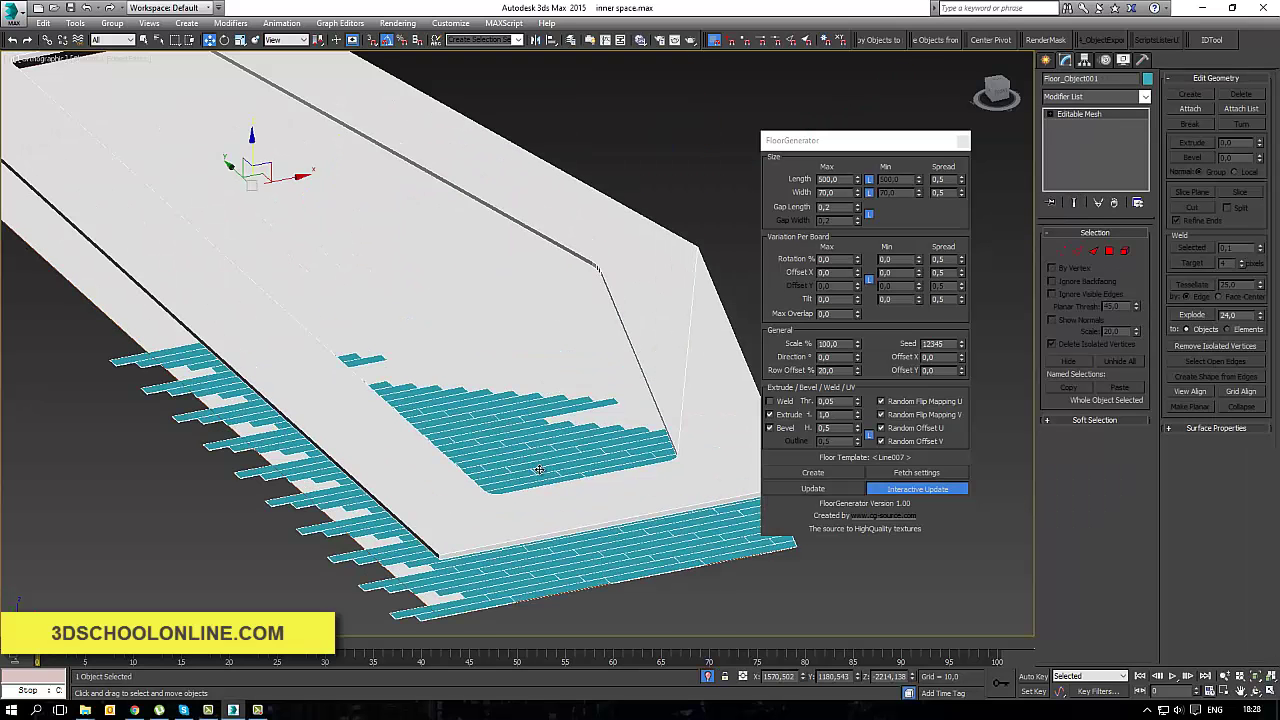
middle_click_drag(539, 469, 556, 465)
key("Delete")
Step: Detach the top polygon of the upper ring-shaped slab as a separate object
left_click(446, 457)
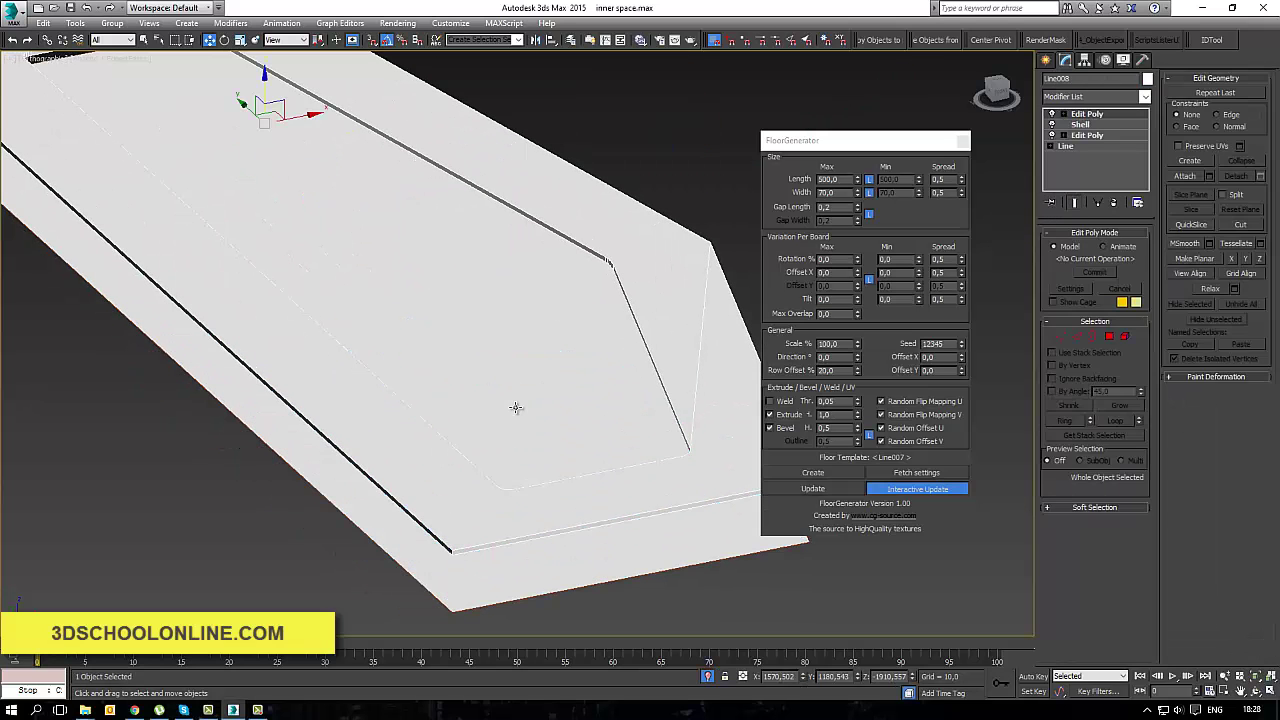
middle_click_drag(517, 407, 590, 485)
left_click(1109, 338)
left_click(1109, 337)
left_click(680, 303)
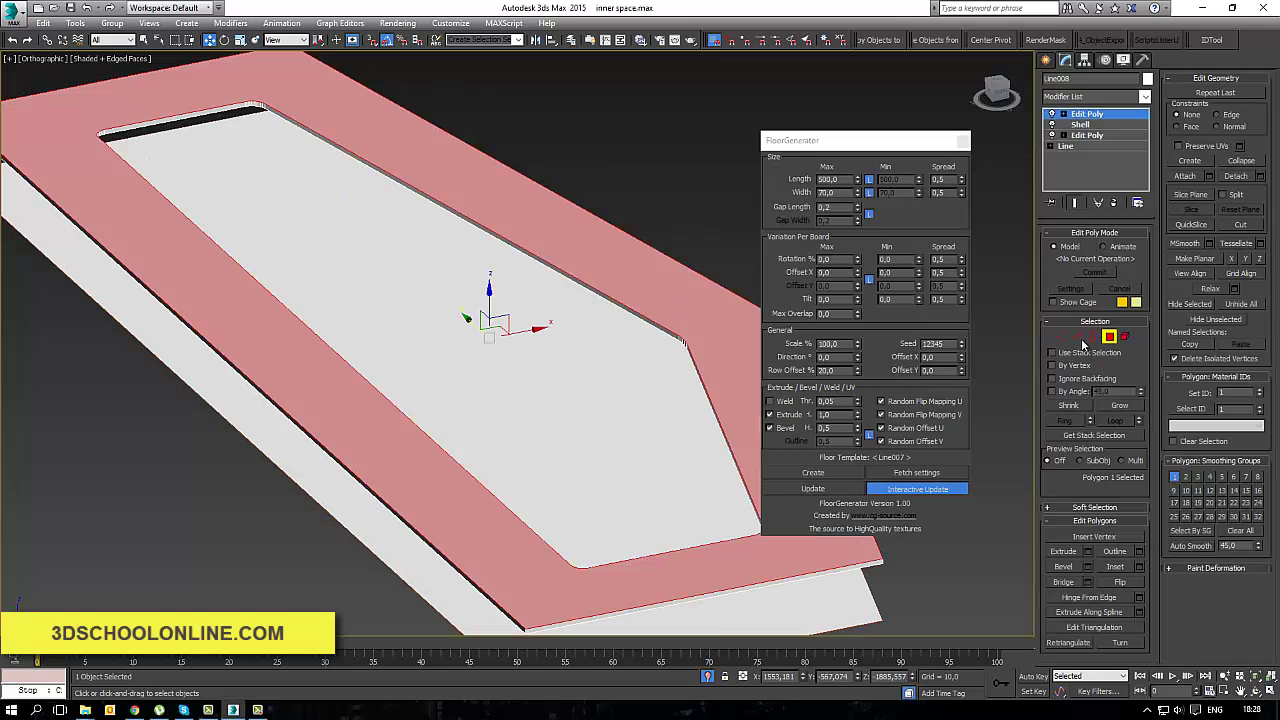
left_click(1236, 176)
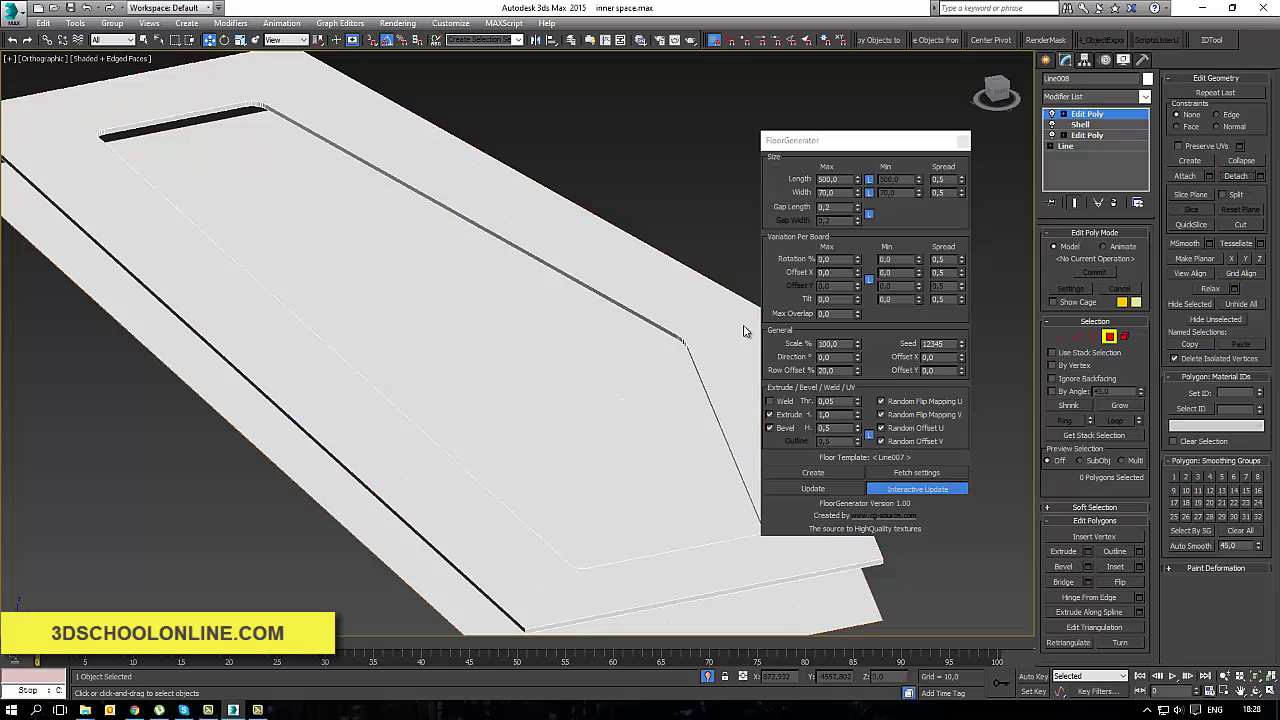
left_click(1109, 337)
Step: Detach the top polygon of the ground floor slab as a separate object
left_click(450, 597)
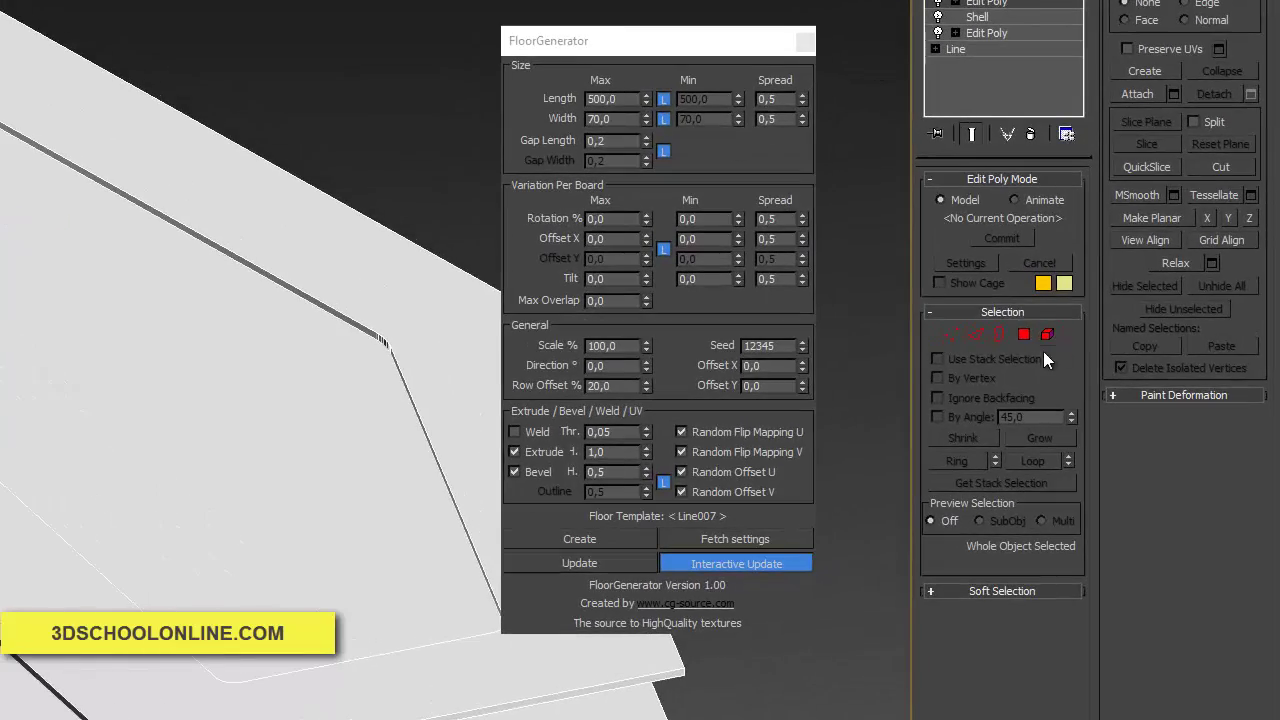
left_click(1024, 334)
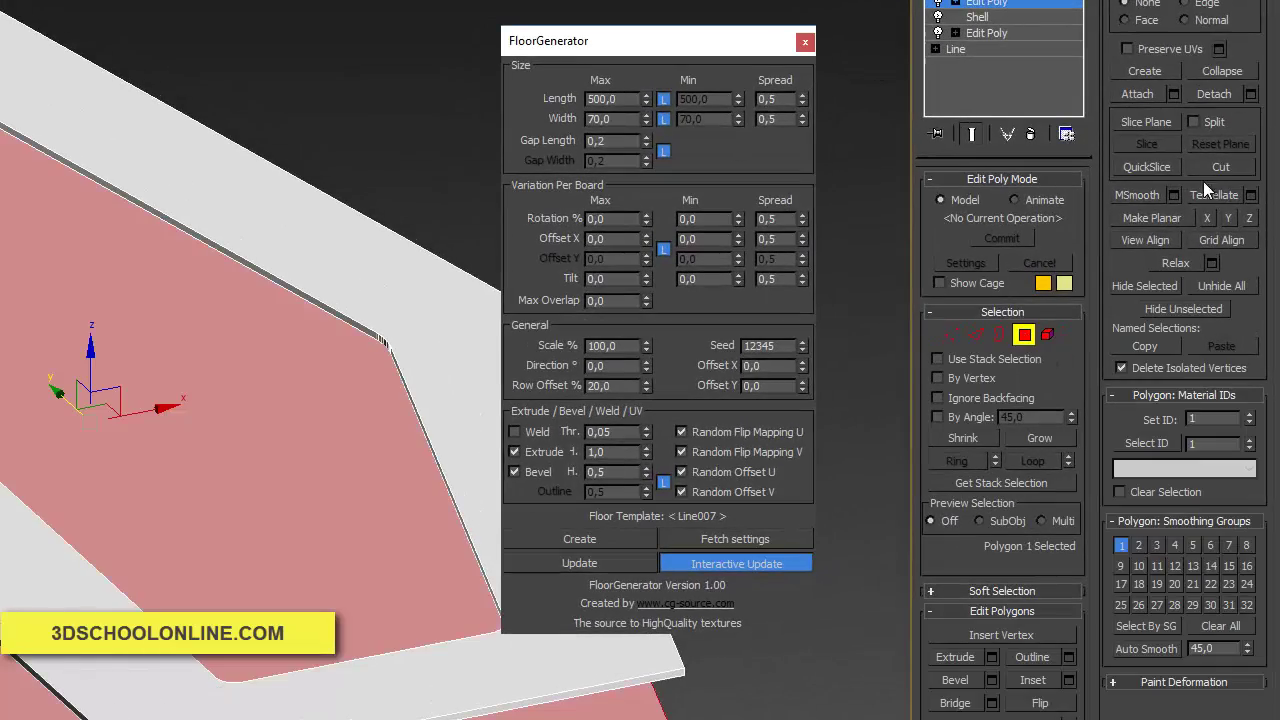
left_click(1222, 96)
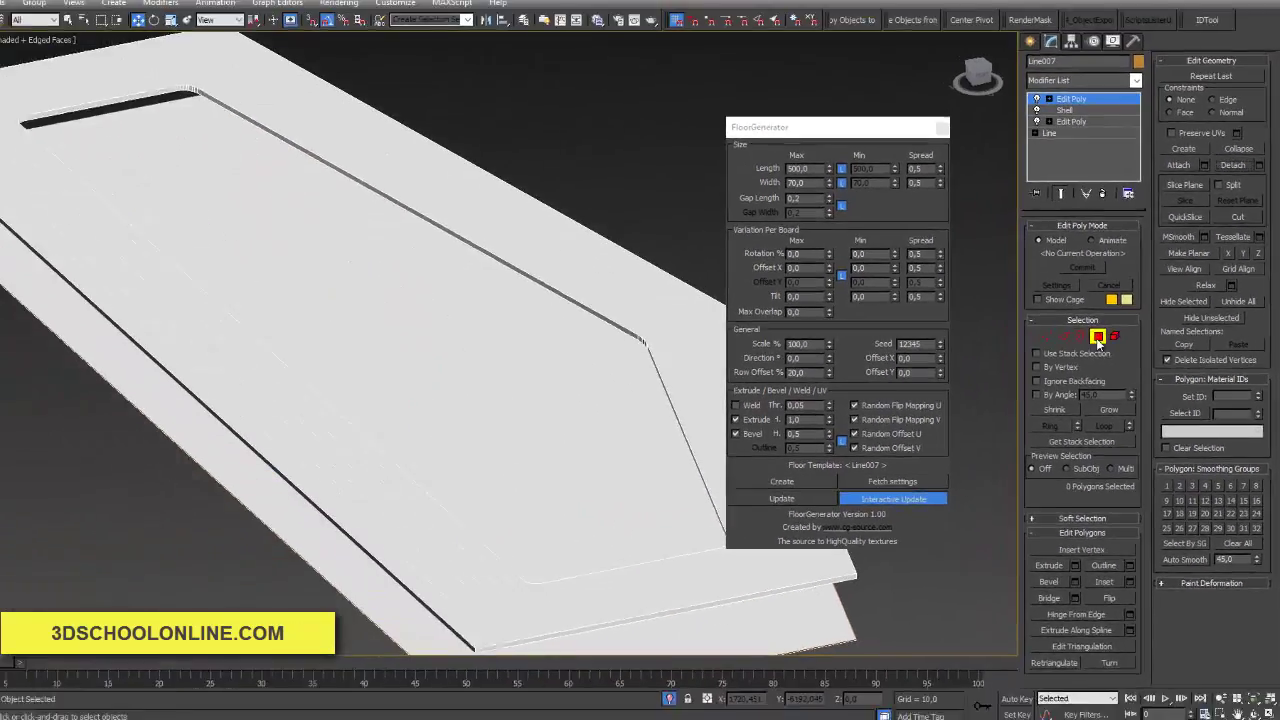
left_click(1024, 335)
Step: Generate a board floor on the detached ground floor surface and view it through the VRayCam001 camera
left_click_drag(462, 607, 438, 534)
key("ctrl+z")
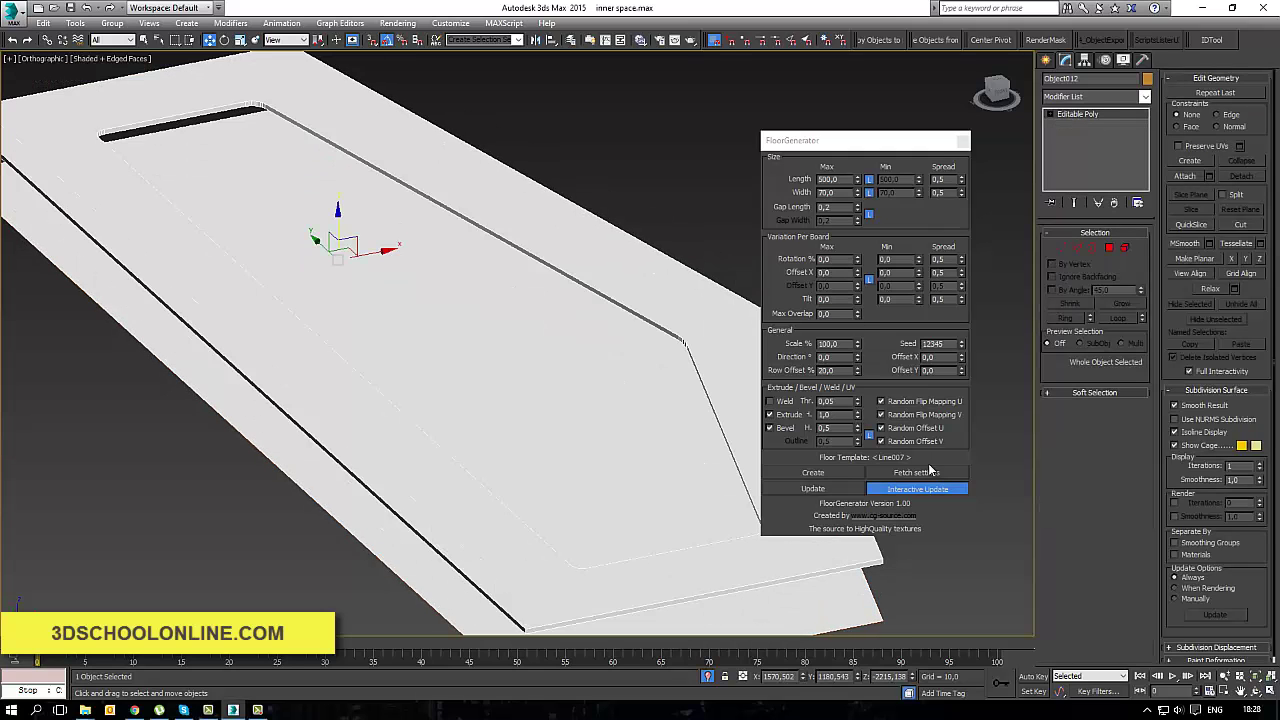
left_click(840, 475)
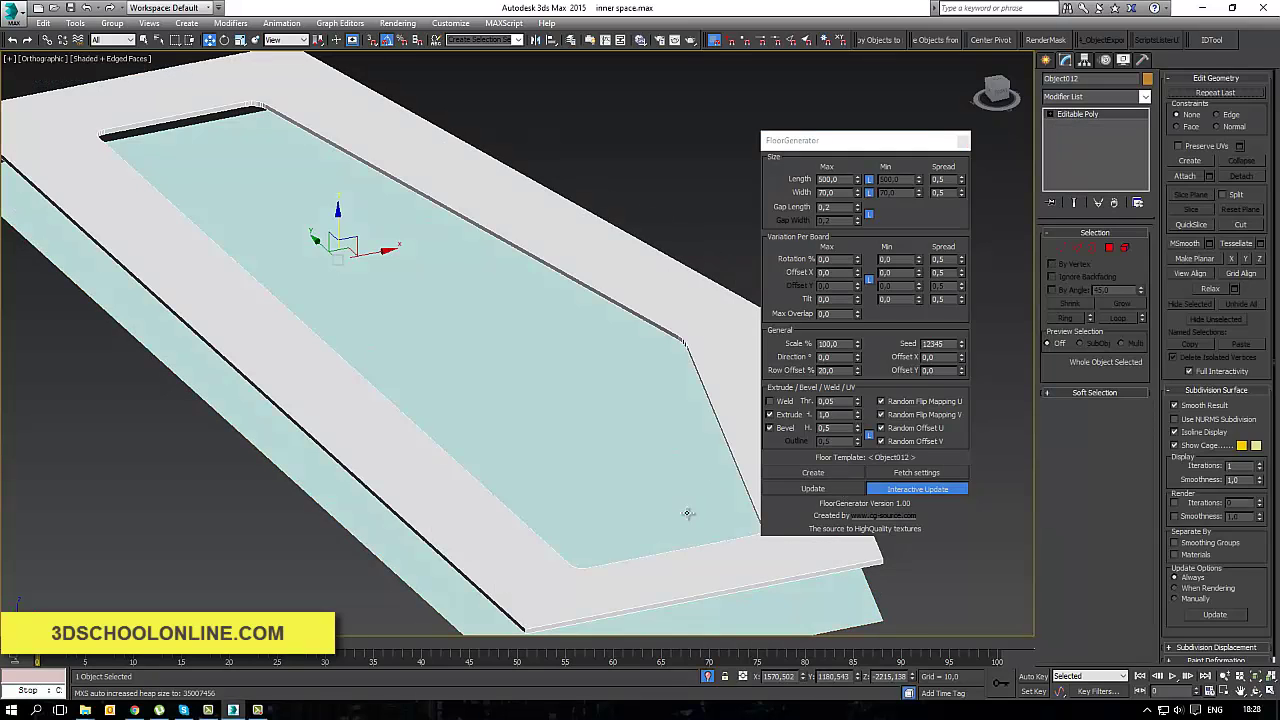
scroll(650, 490, "up", 5)
scroll(557, 614, "up", 3)
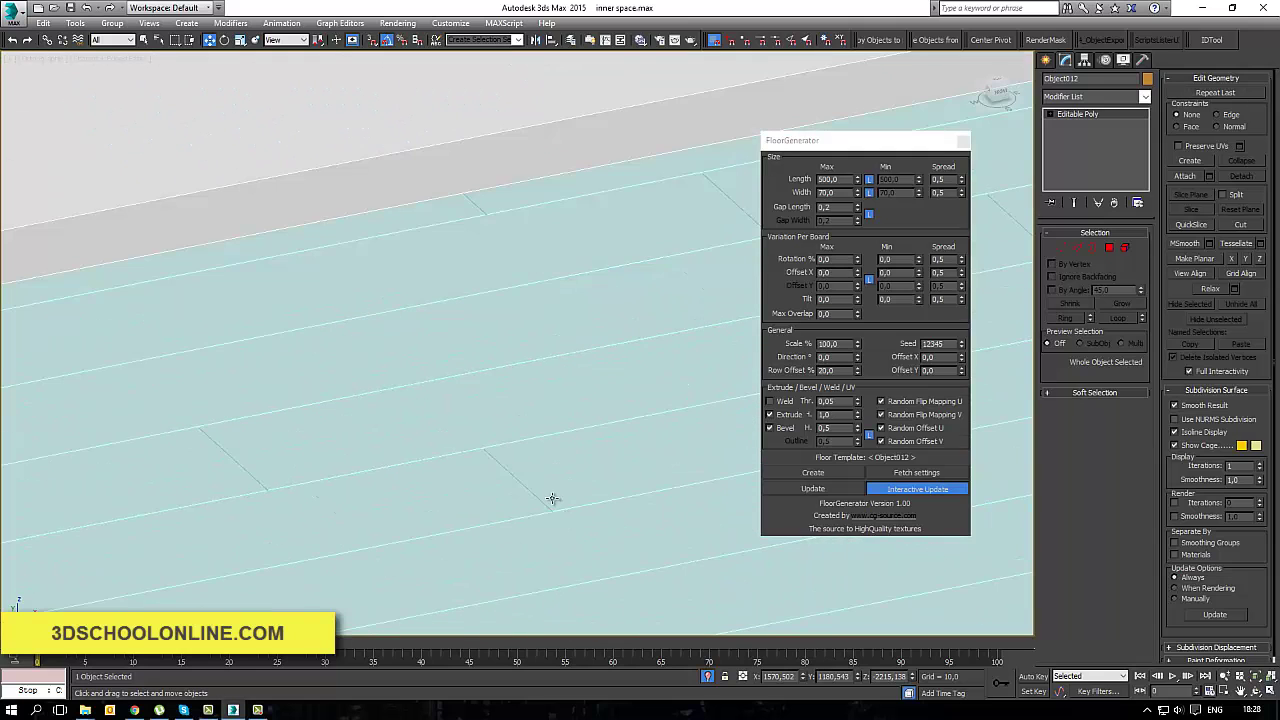
scroll(551, 500, "down", 4)
key("c")
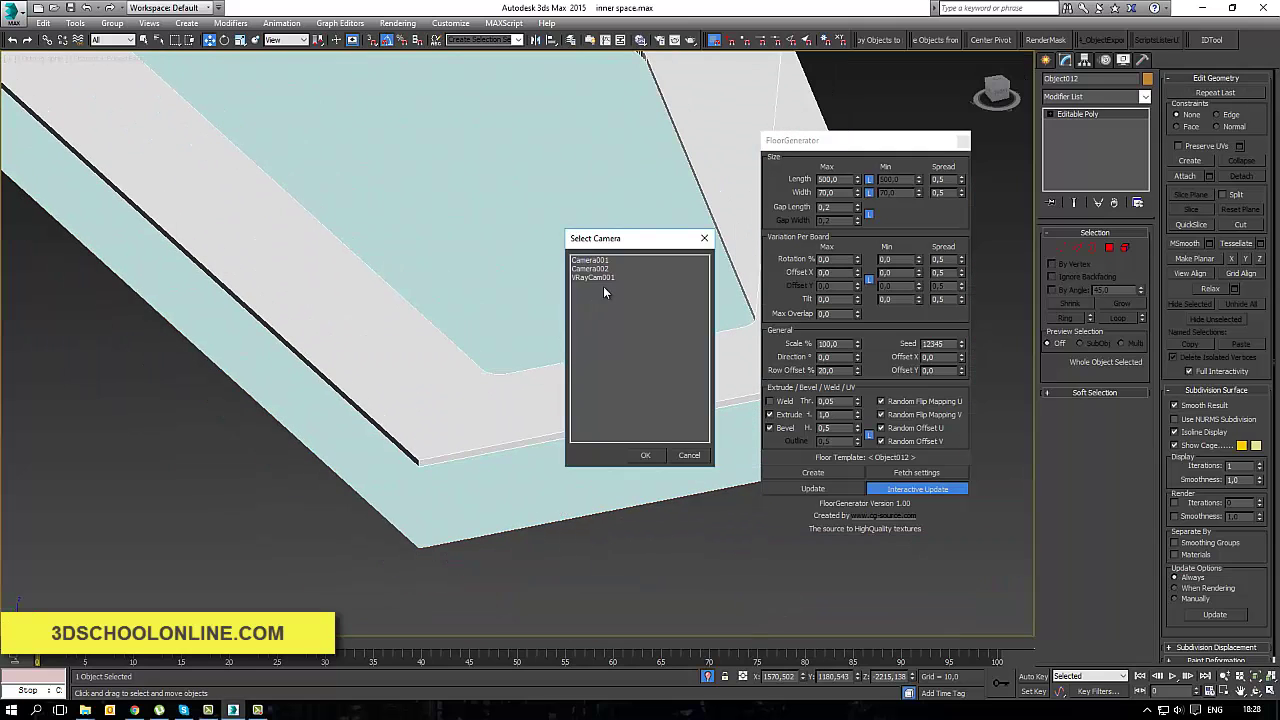
double_click(604, 278)
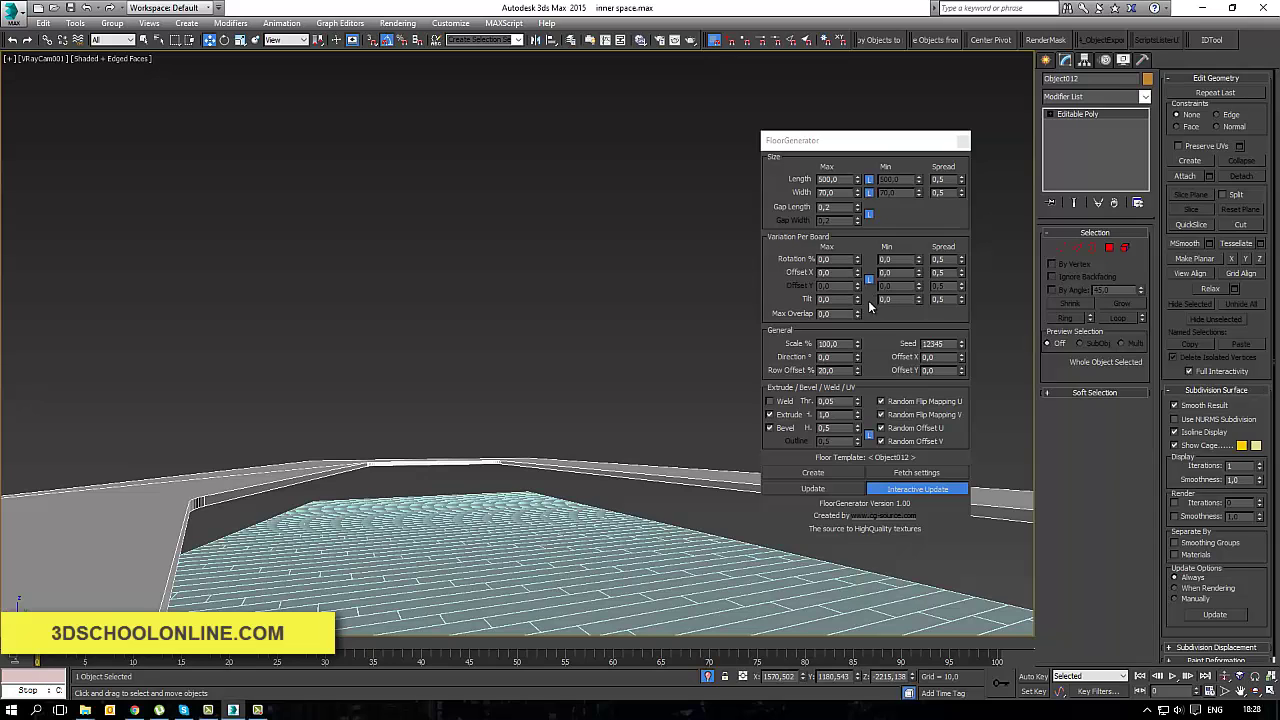
Step: Try a maximum board tilt of 21 on the generated floor, and return it to 0
left_click_drag(857, 299, 840, 161)
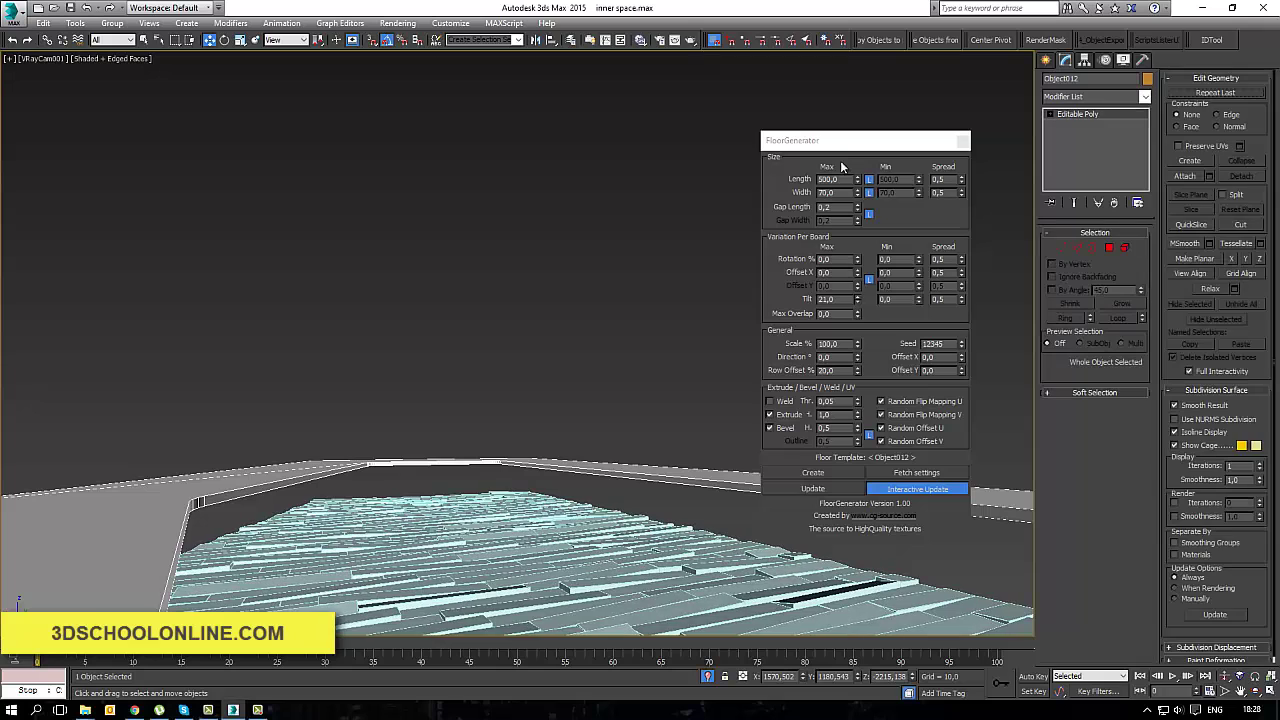
left_click(826, 299)
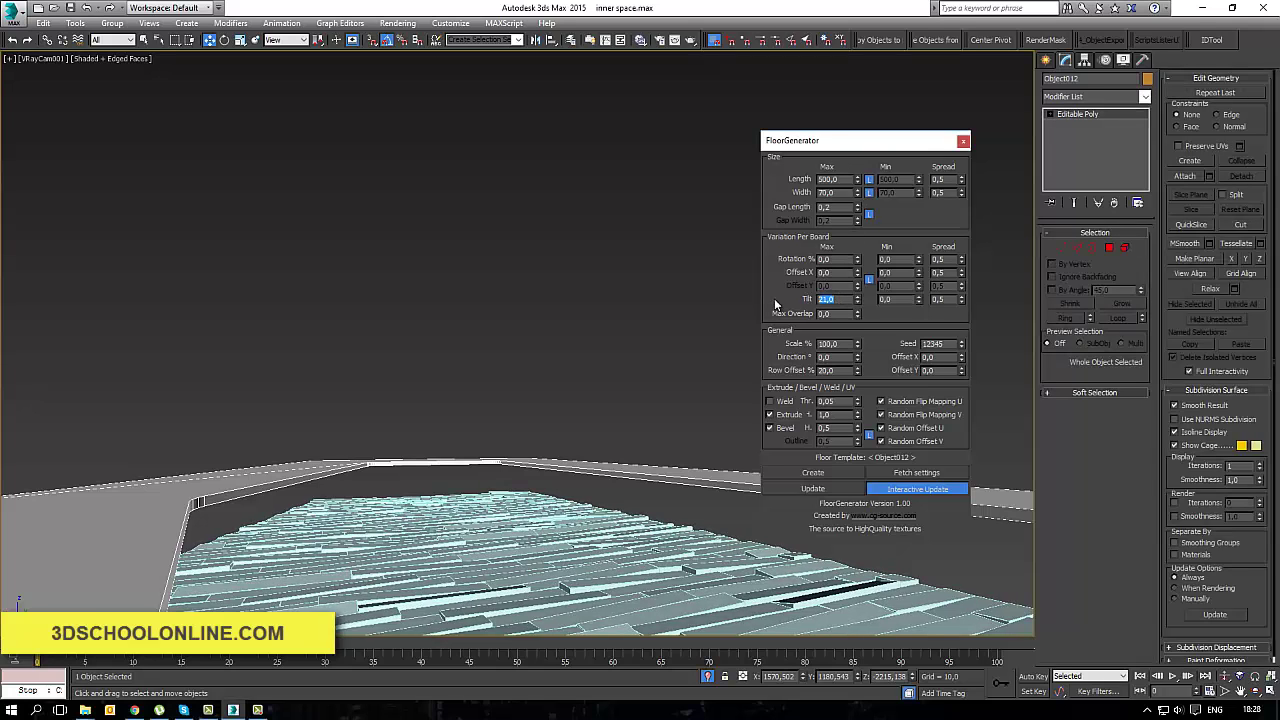
type("0")
key("Return")
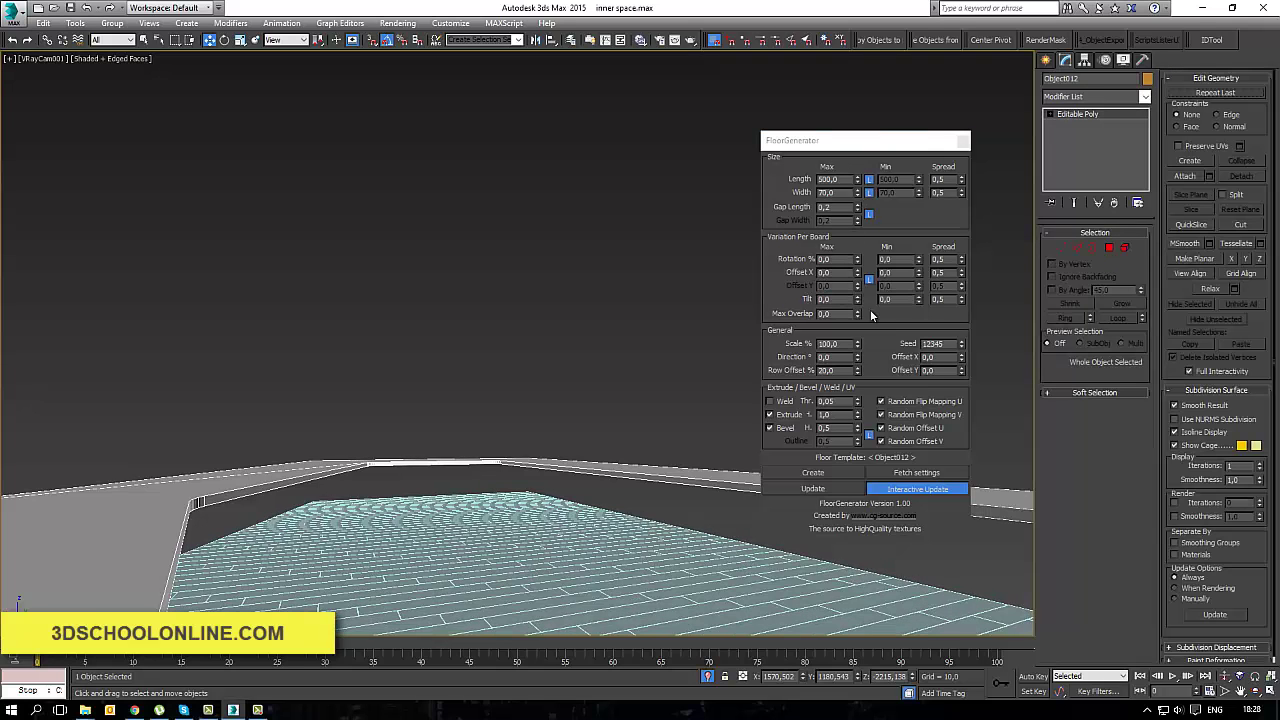
Step: Set the spread of both the board rotation and the X offset to 0.1
left_click(938, 259)
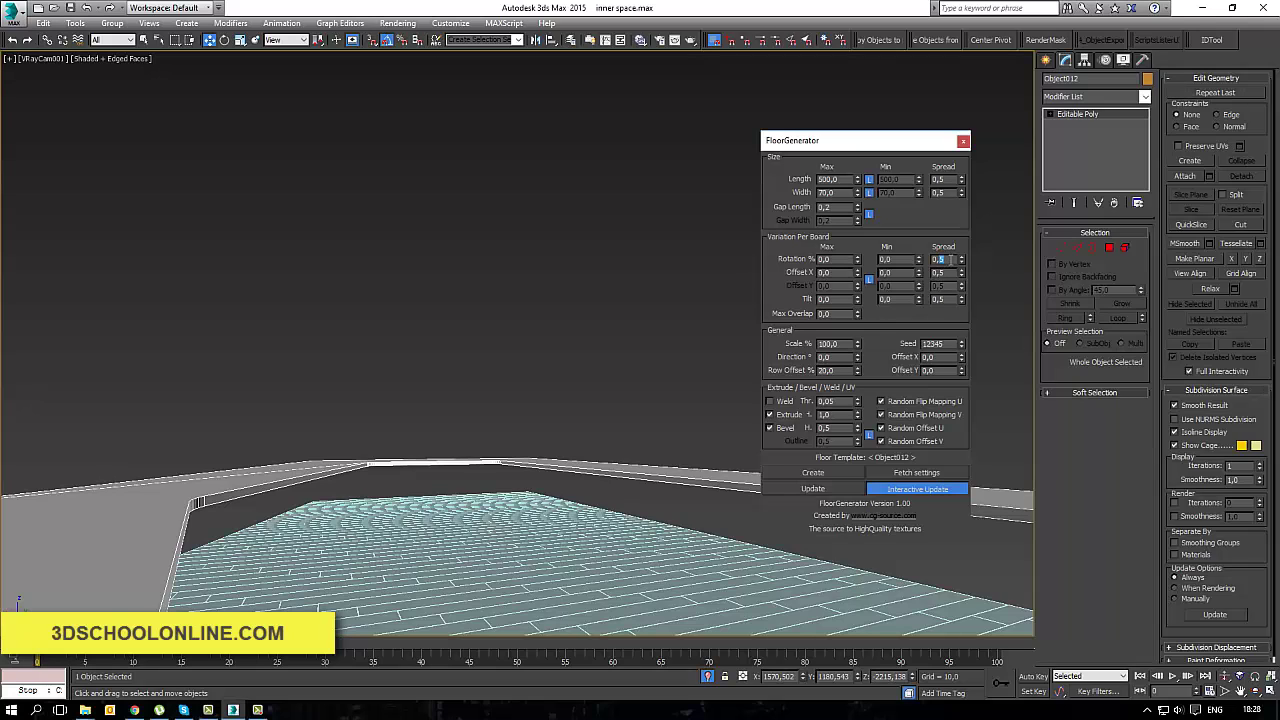
type("1")
key("Return")
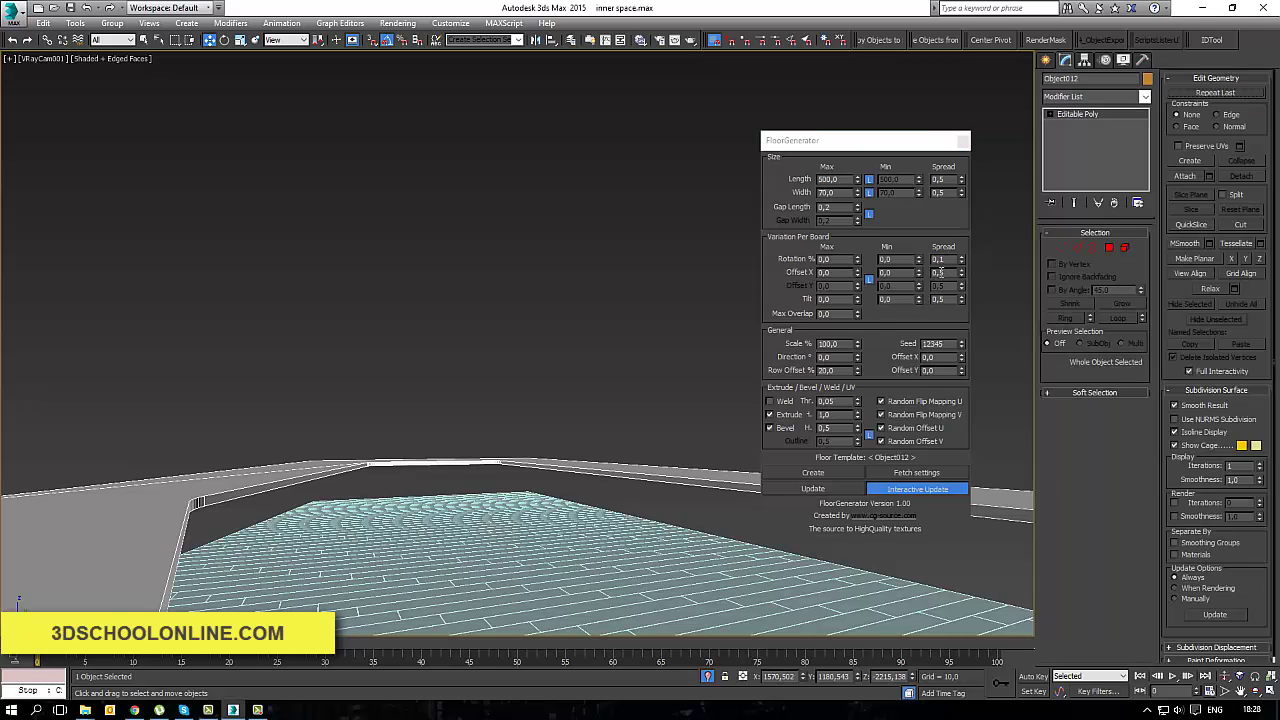
left_click(940, 272)
type("1")
key("Return")
left_click(945, 299)
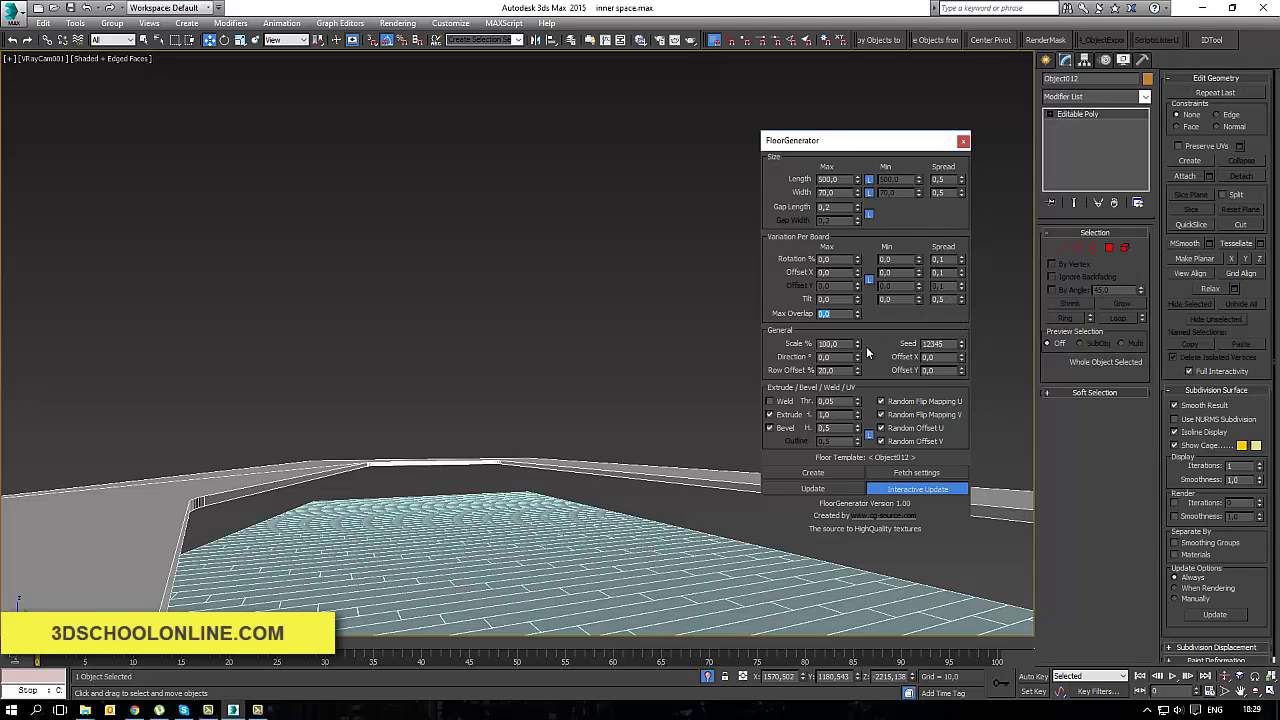
Step: Try a FloorGenerator board scale of 50%
double_click(833, 343)
type("50")
key("Return")
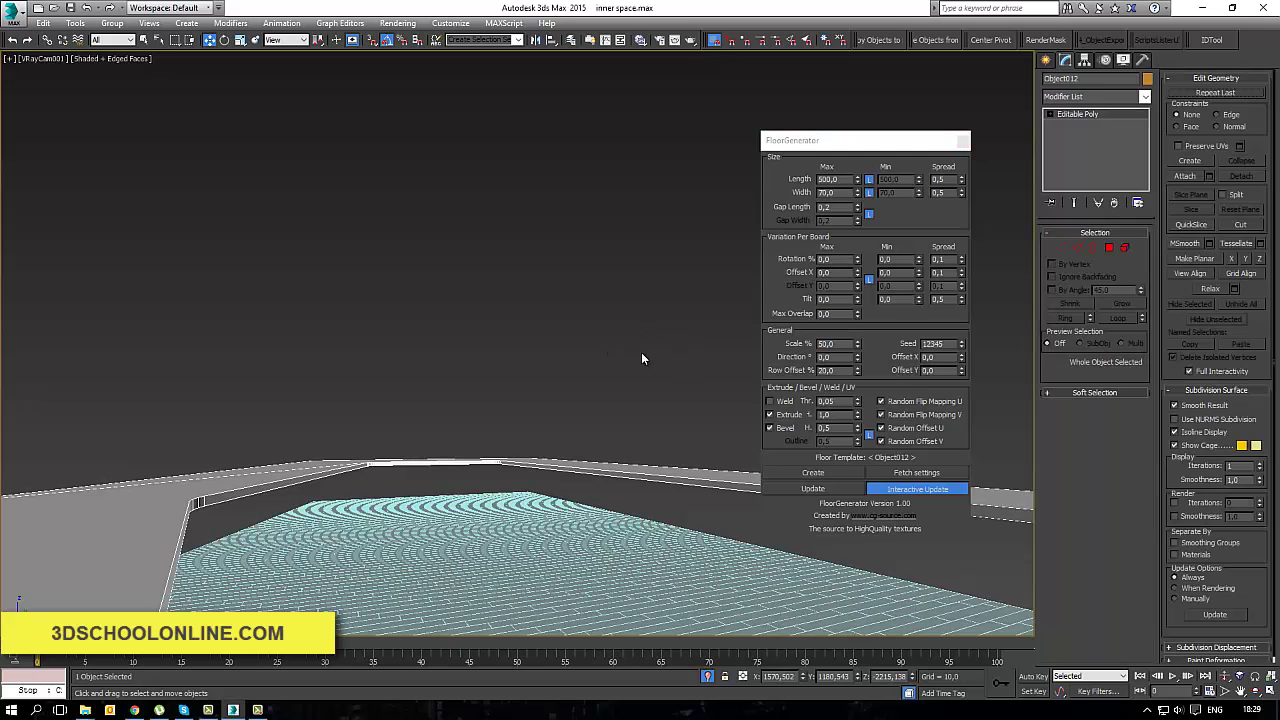
Step: Set the FloorGenerator board scale to 150%
left_click_drag(836, 344, 716, 353)
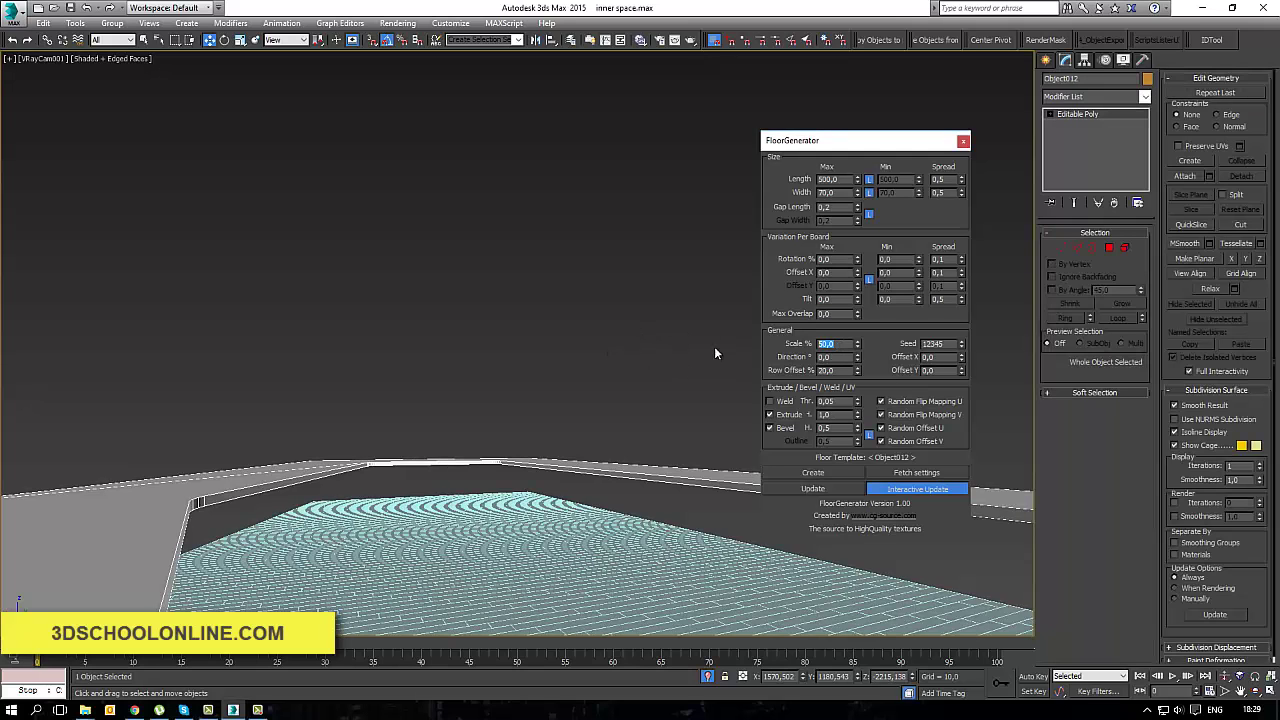
type("150")
key("Return")
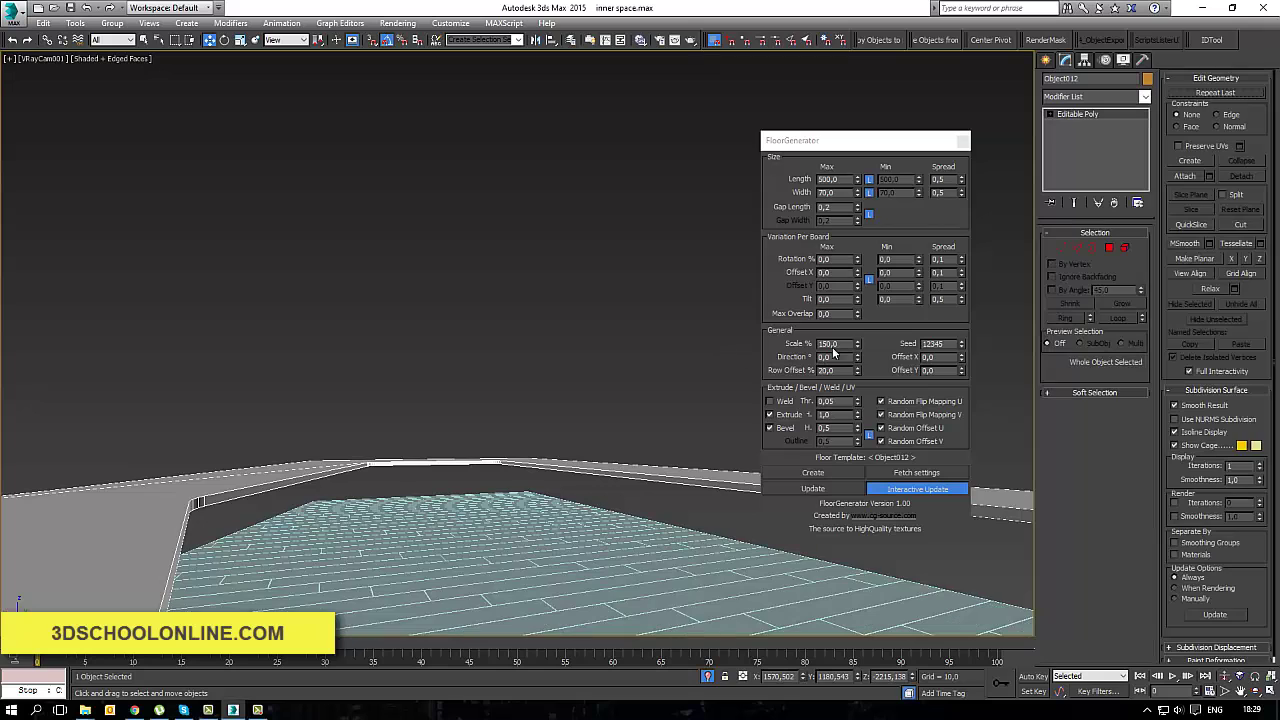
Step: Set the FloorGenerator board scale to 80% and try a row offset of 80%
type("80")
key("Return")
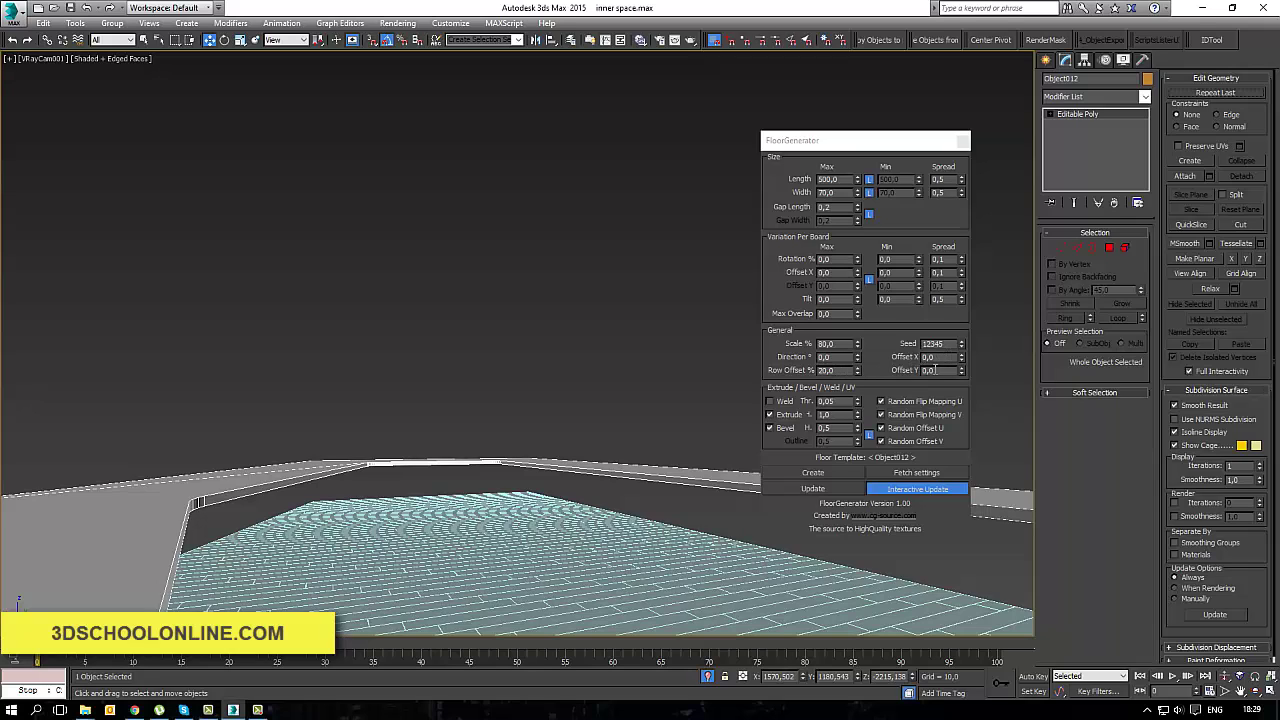
left_click_drag(841, 373, 703, 372)
type("30")
key("Return")
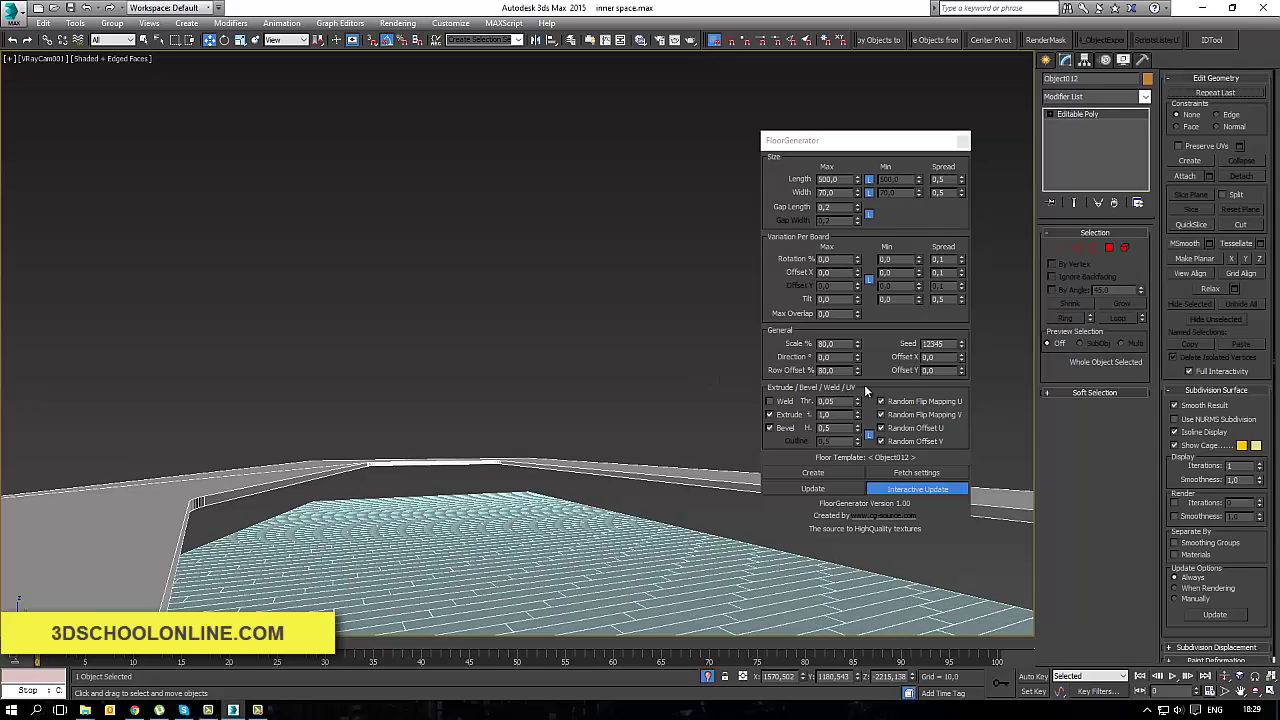
Step: Try row offsets of 0% and 100% on the generated floor
left_click_drag(841, 371, 686, 361)
type("0")
key("Return")
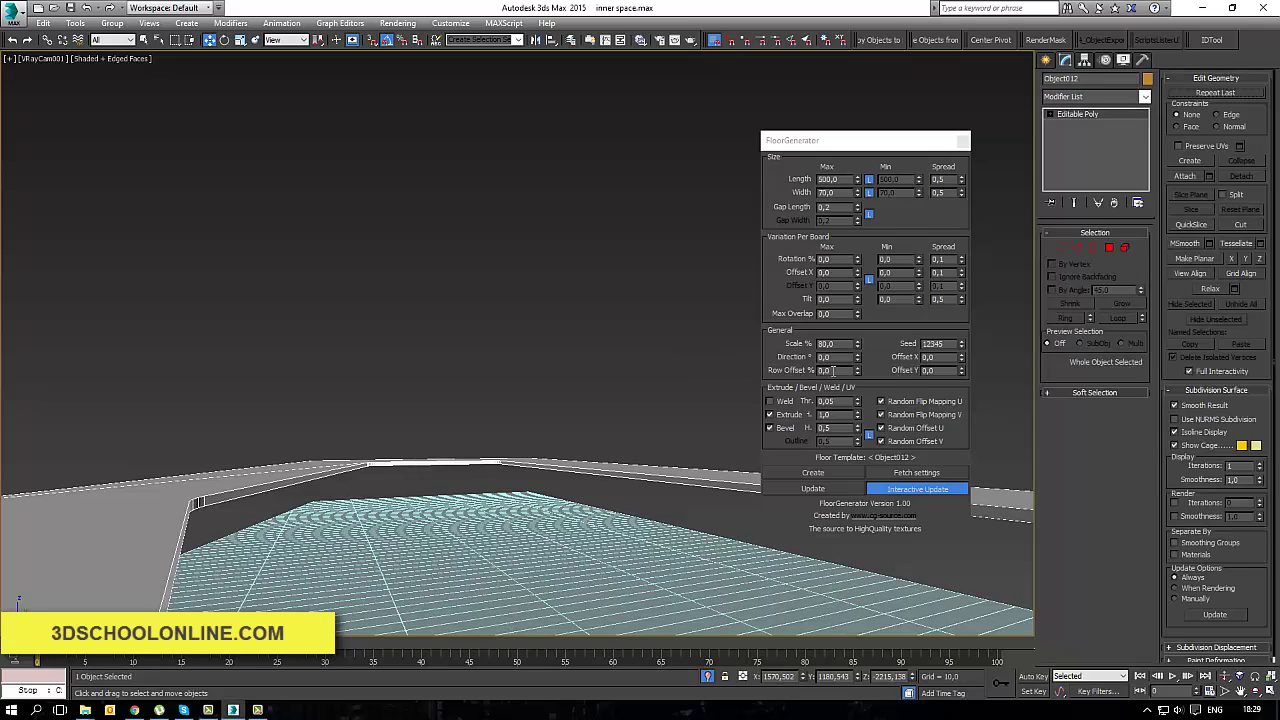
left_click(830, 371)
type("100")
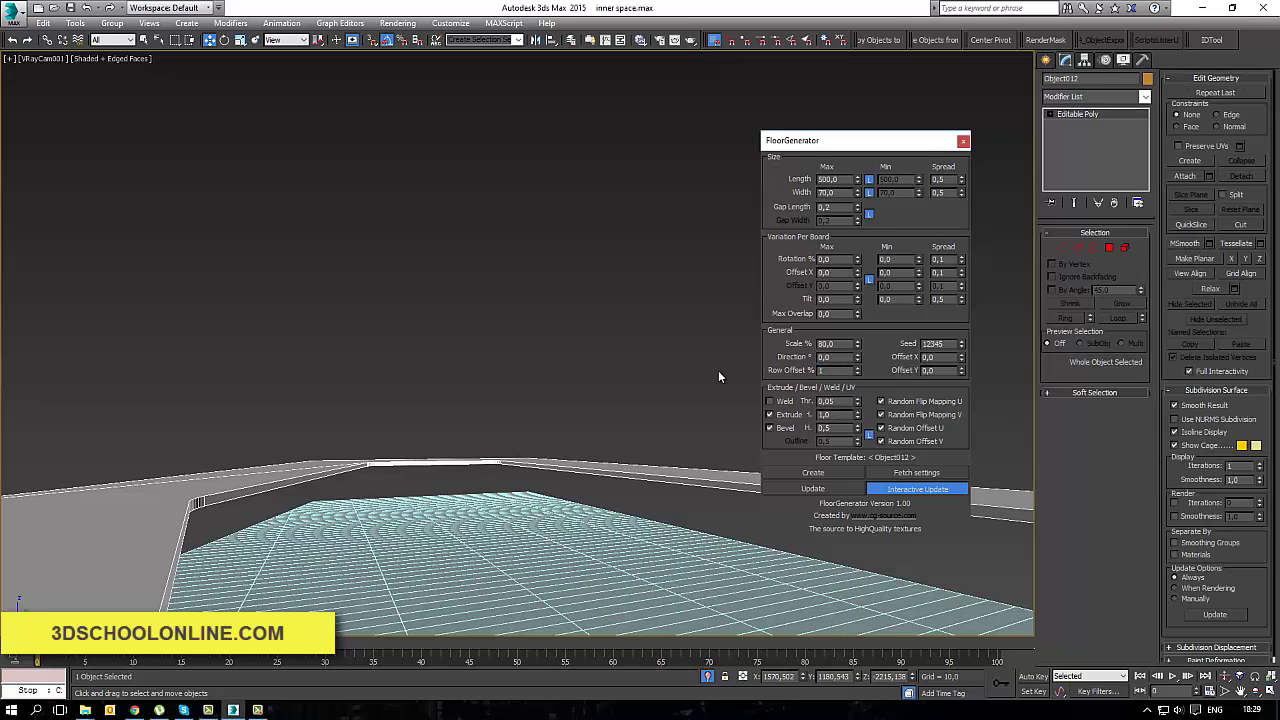
key("Return")
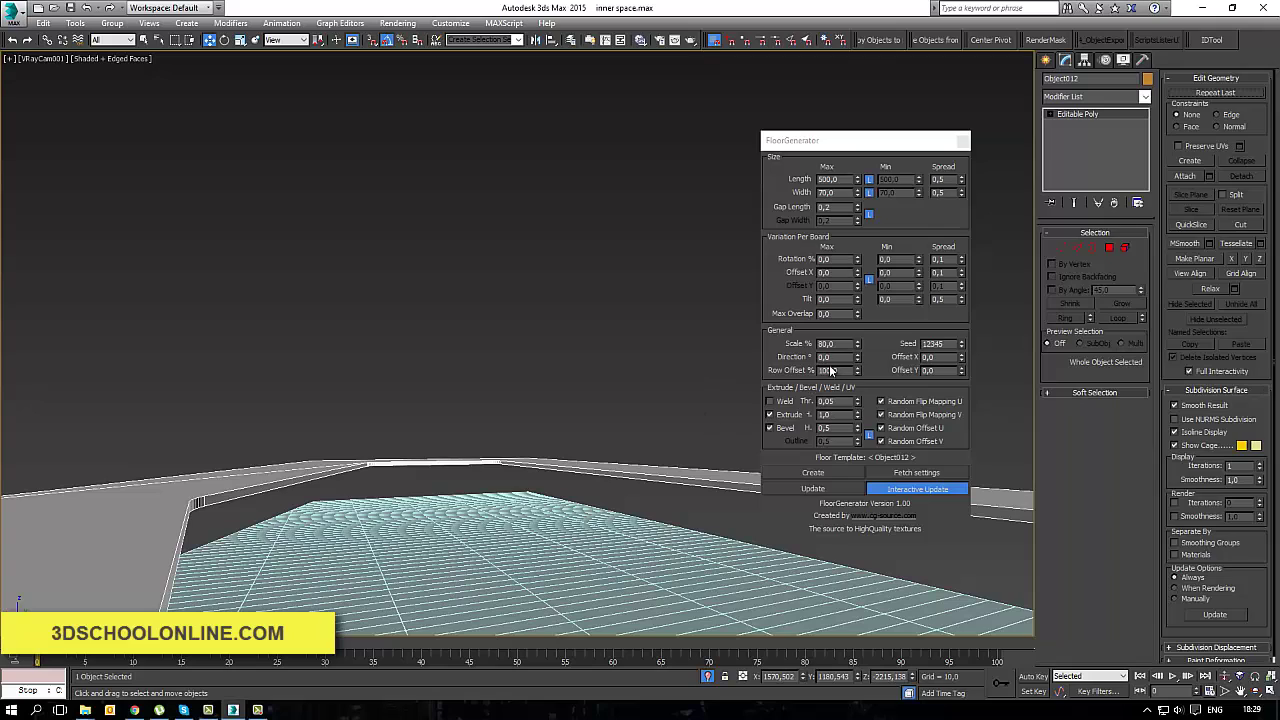
Step: Try row offsets of 90% and 75% on the generated floor
left_click(846, 370)
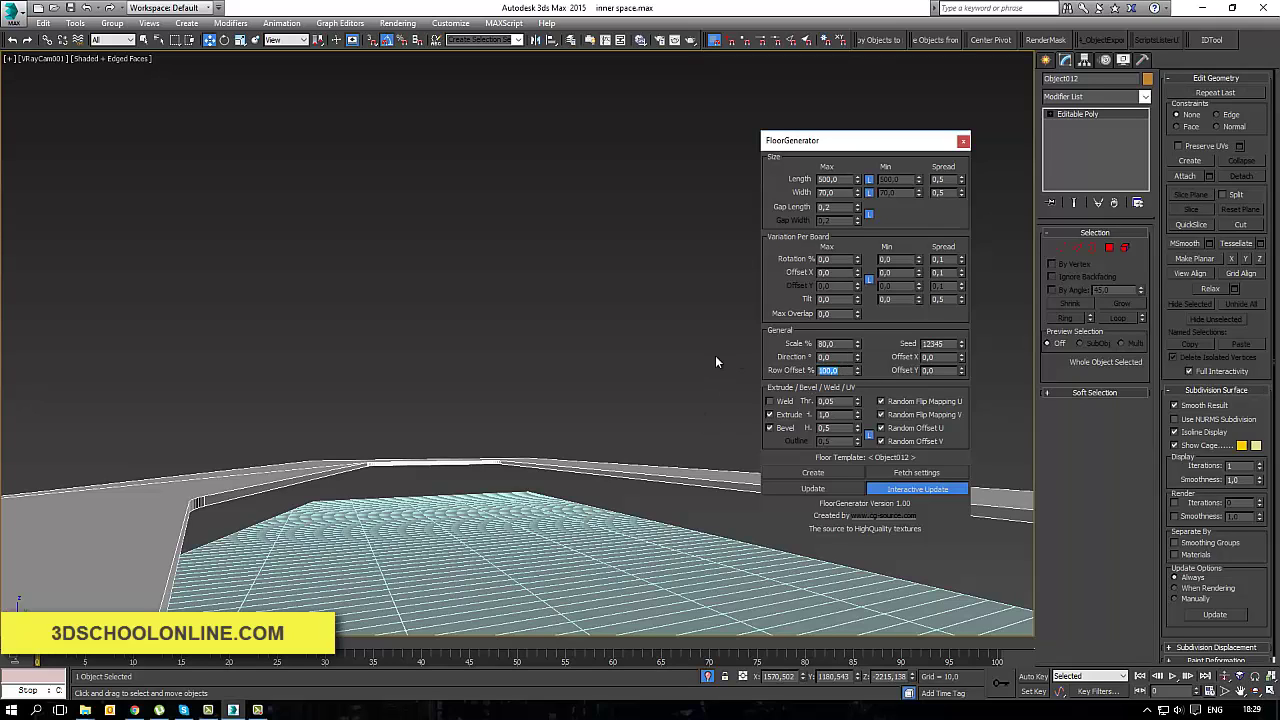
type("90")
key("Return")
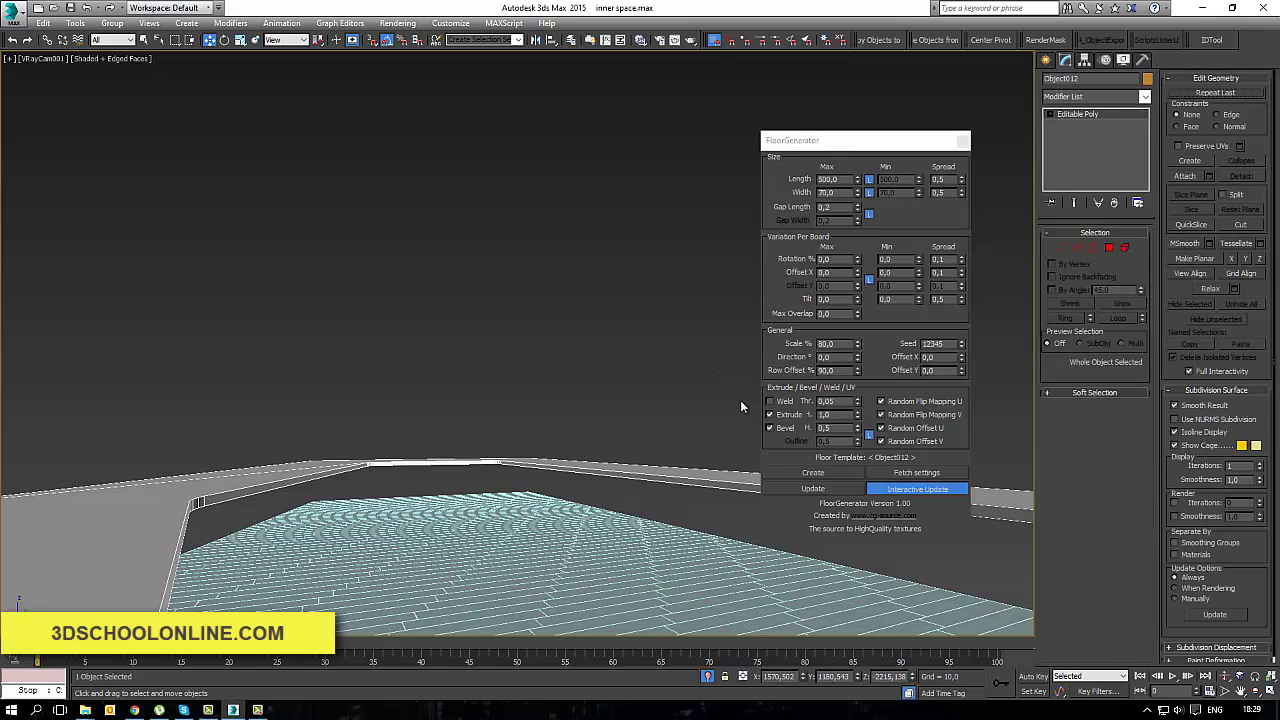
double_click(840, 370)
type("75")
key("Return")
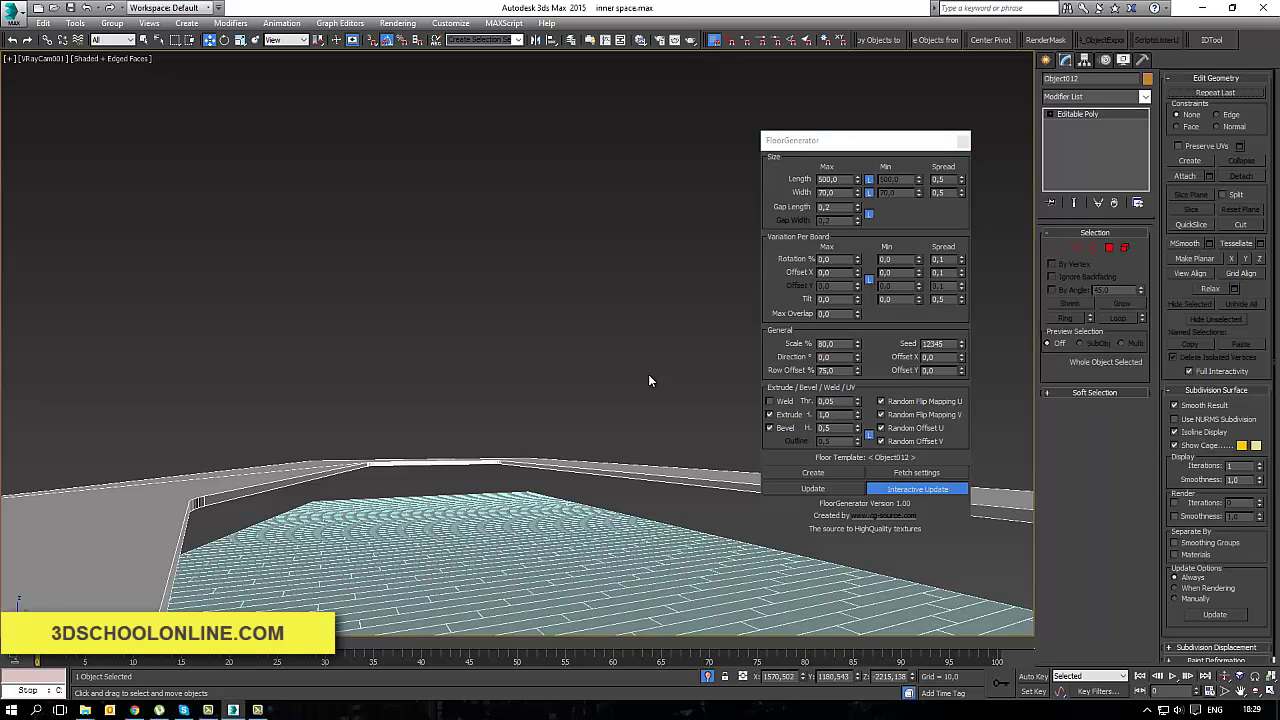
Step: Set the FloorGenerator row offset to 45%
left_click(826, 370)
type("45")
key("Return")
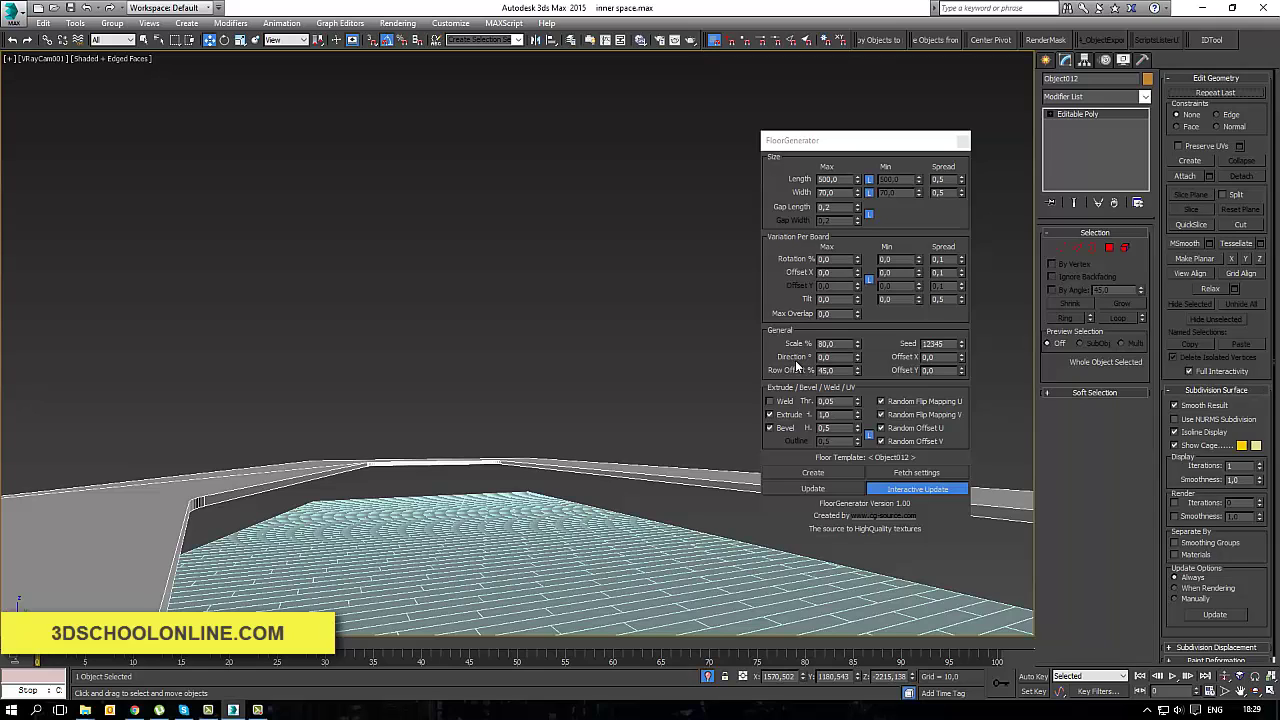
Step: Generate a board floor with the same settings on the outer slab that surrounds the recessed floor
left_click(831, 492)
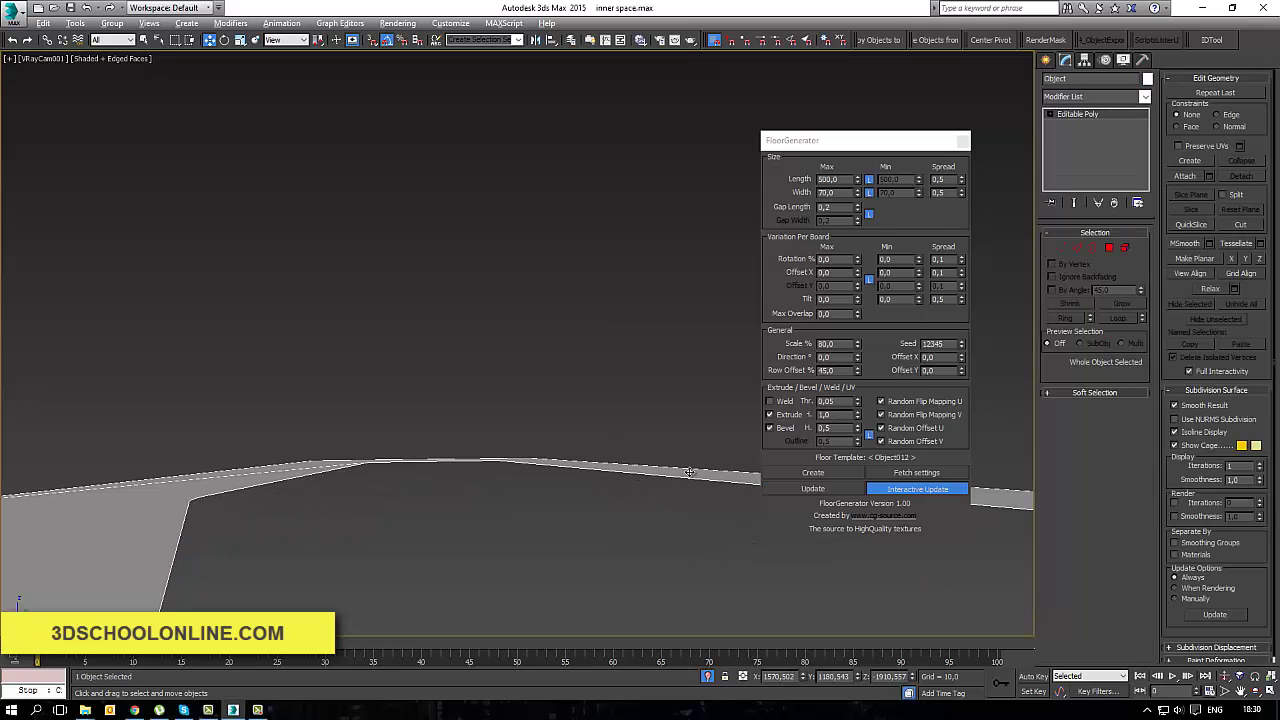
left_click(837, 472)
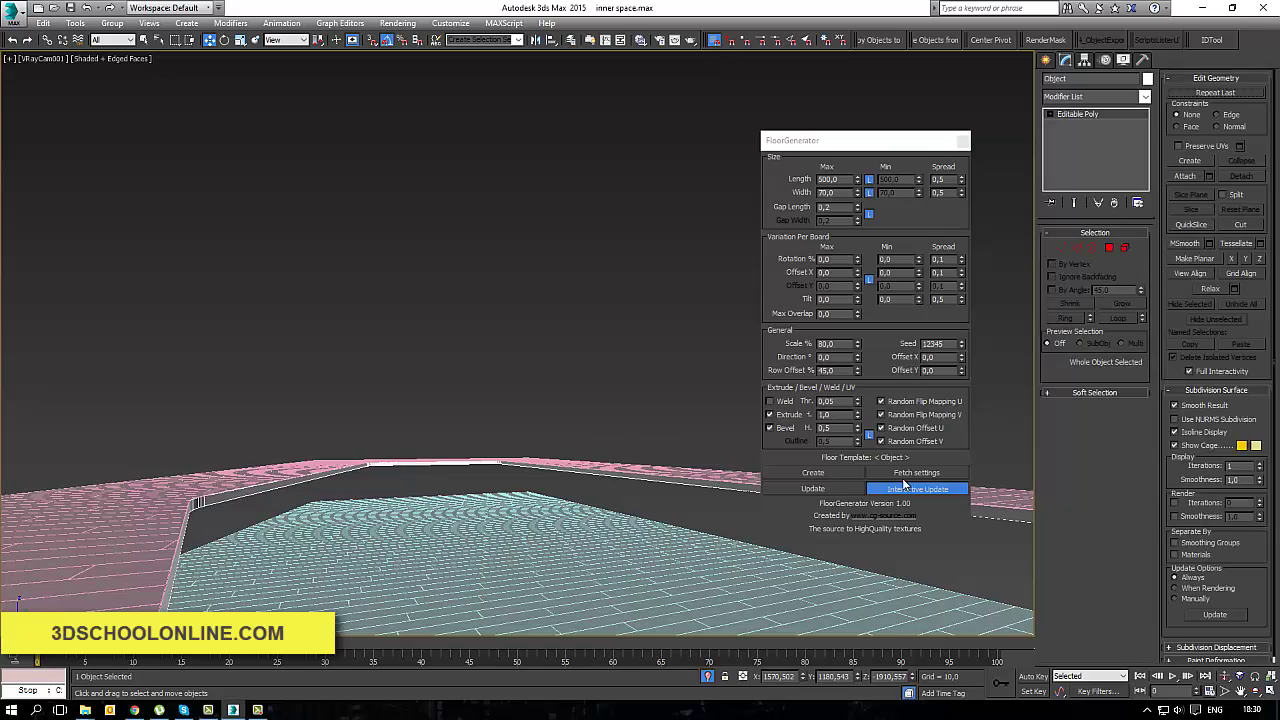
left_click(842, 490)
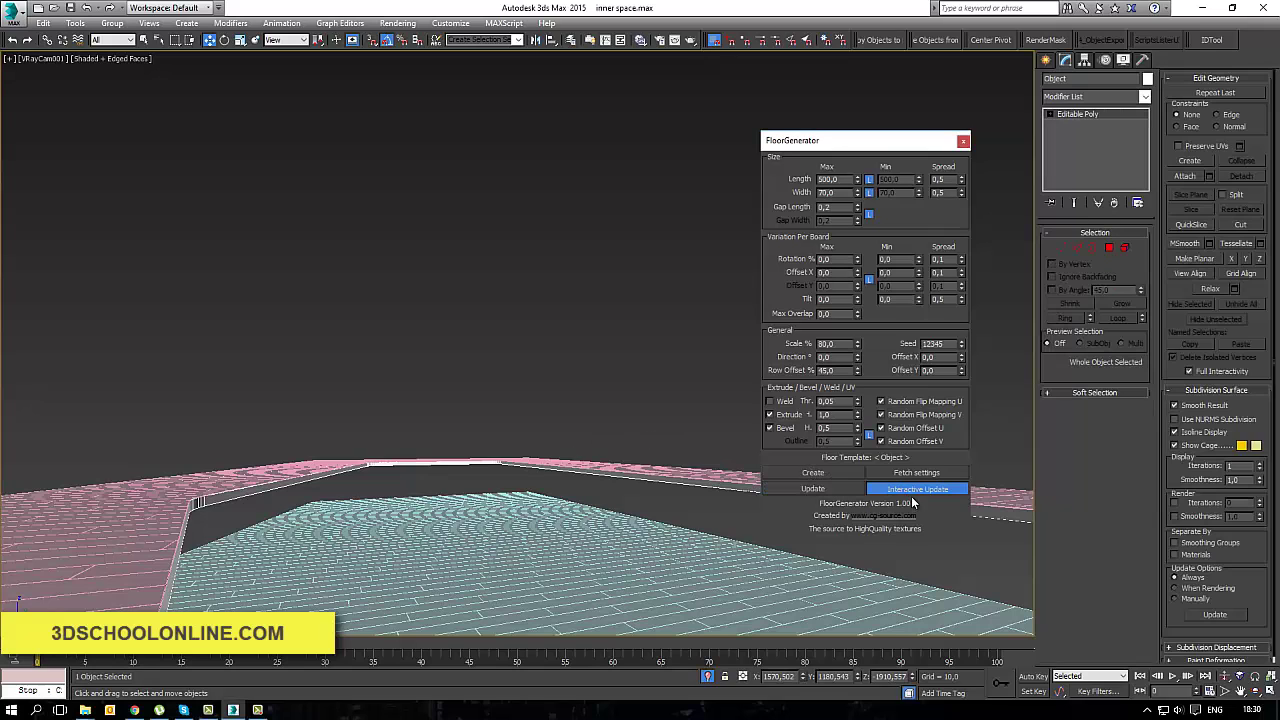
Step: Isolate the two generated board floors in the viewport and clear the selection
left_click(652, 423)
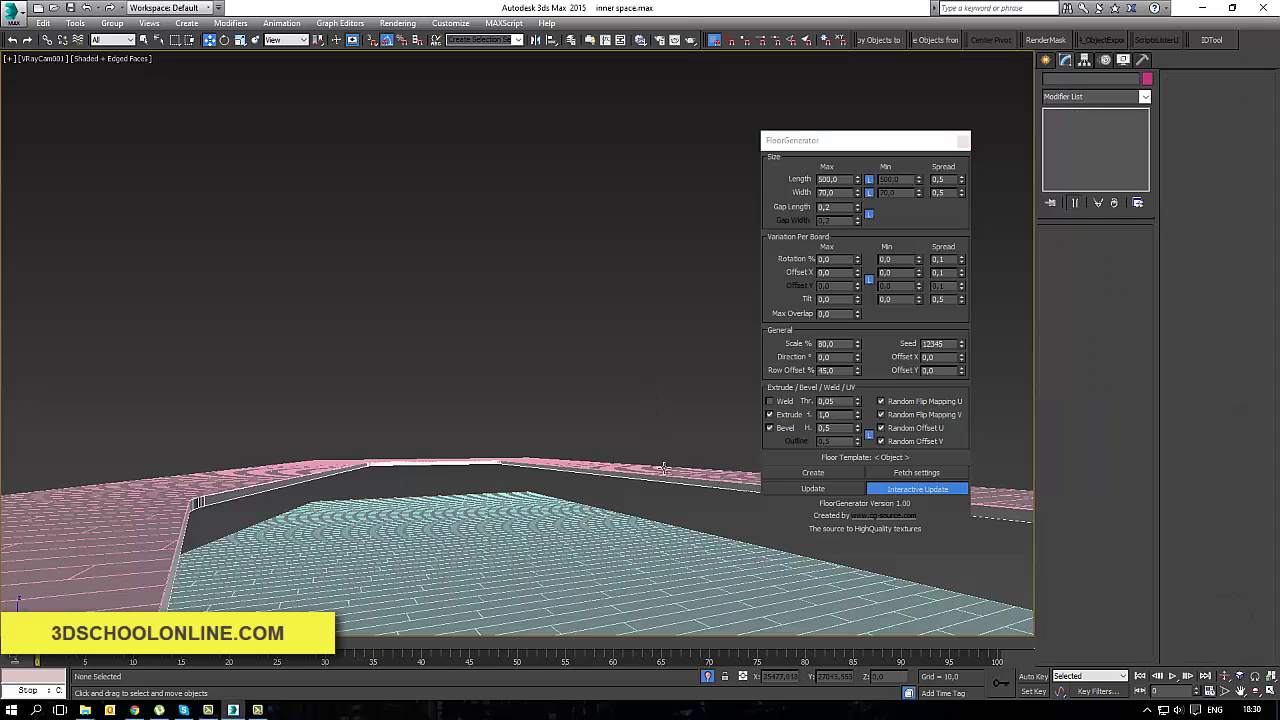
left_click(665, 468)
left_click(708, 677)
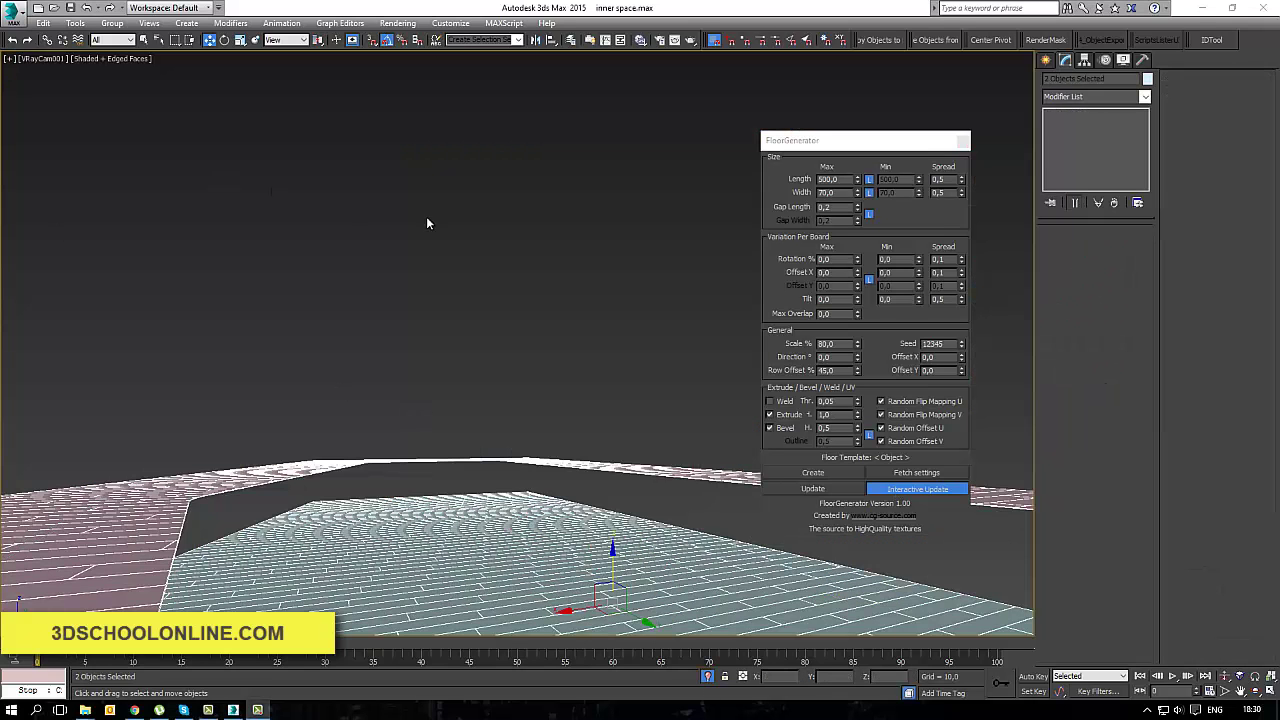
left_click(430, 223)
Step: Open the Slate Material Editor at full screen with an empty area of the material graph in view
key("m")
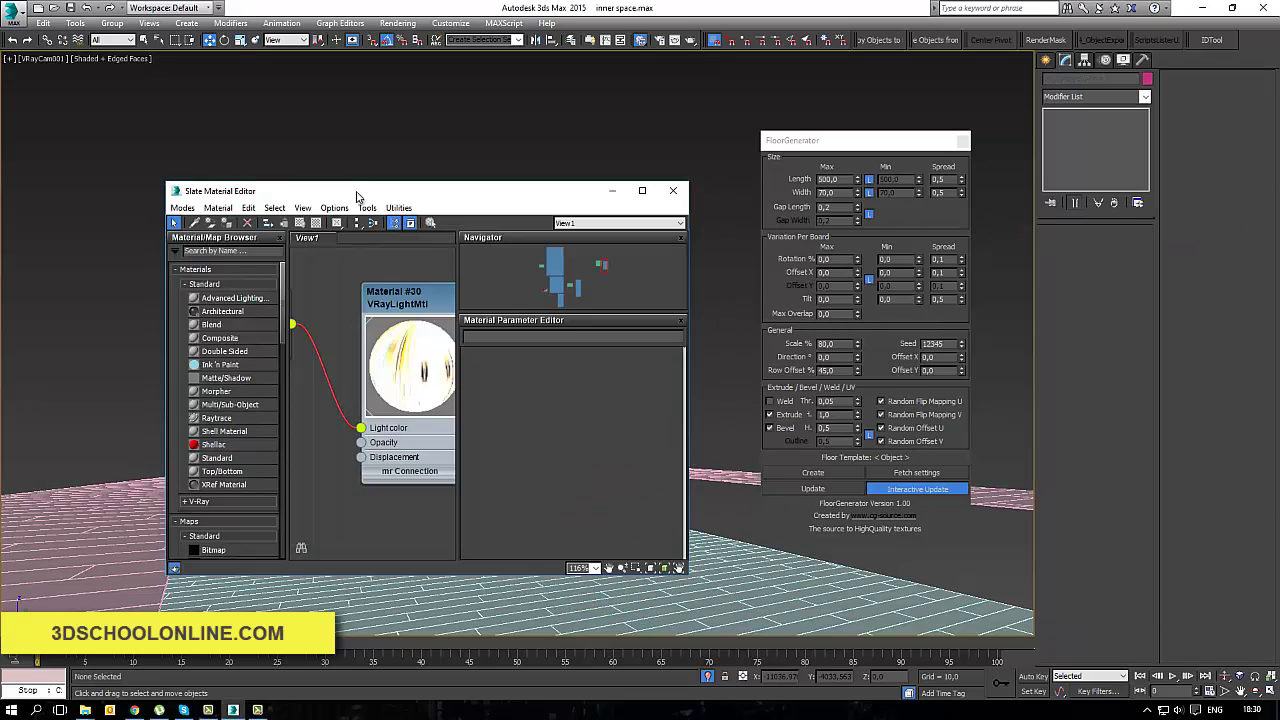
double_click(356, 191)
left_click(190, 38)
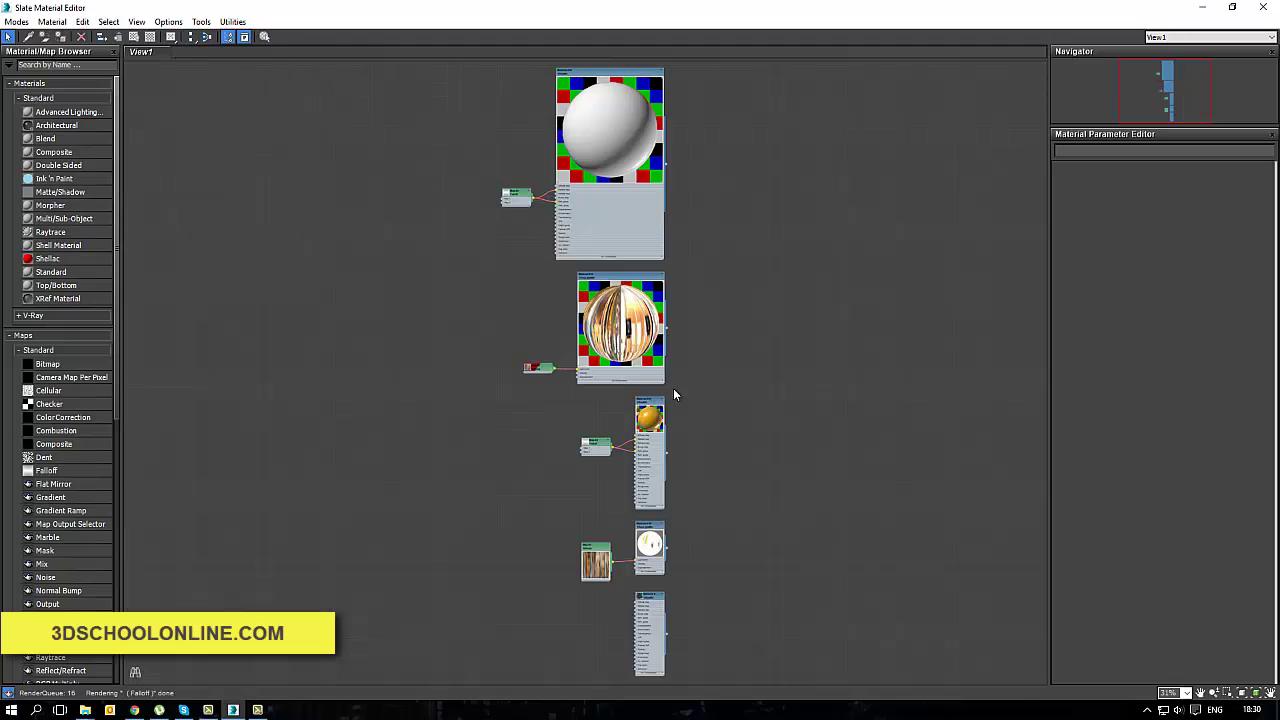
middle_click_drag(683, 388, 18, 380)
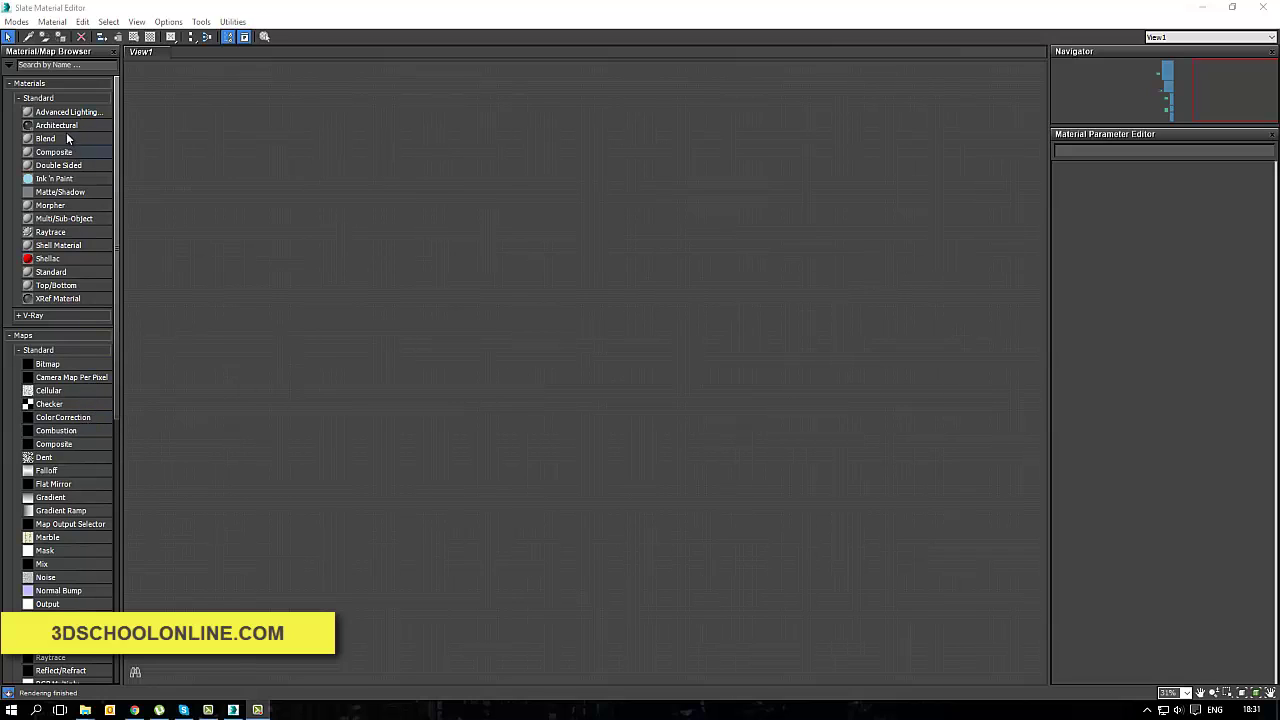
Step: Try a standard Blend material in the empty part of the graph and remove it
left_click_drag(47, 141, 408, 228)
scroll(420, 250, "up", 5)
scroll(320, 259, "up", 3)
middle_click_drag(477, 437, 491, 401)
double_click(689, 325)
left_click_drag(857, 597, 403, 84)
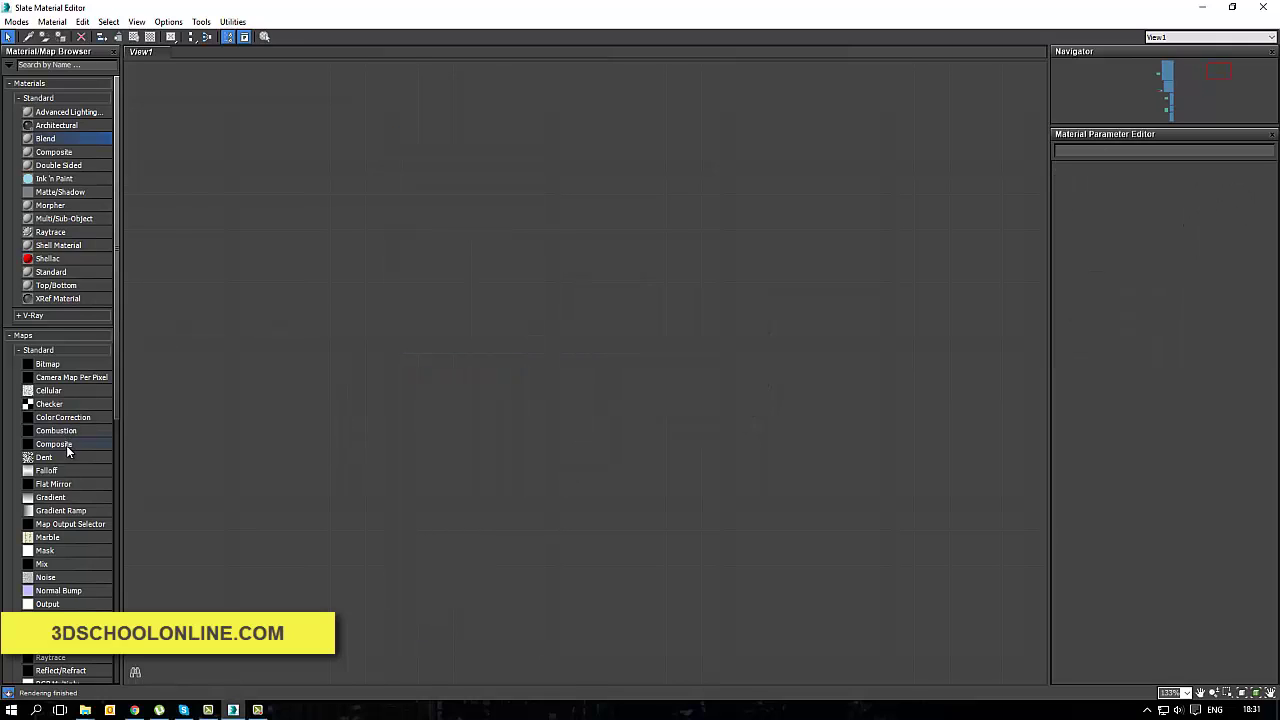
Step: Collapse the standard maps group and expand the V-Ray materials group in the material browser
left_click(68, 447)
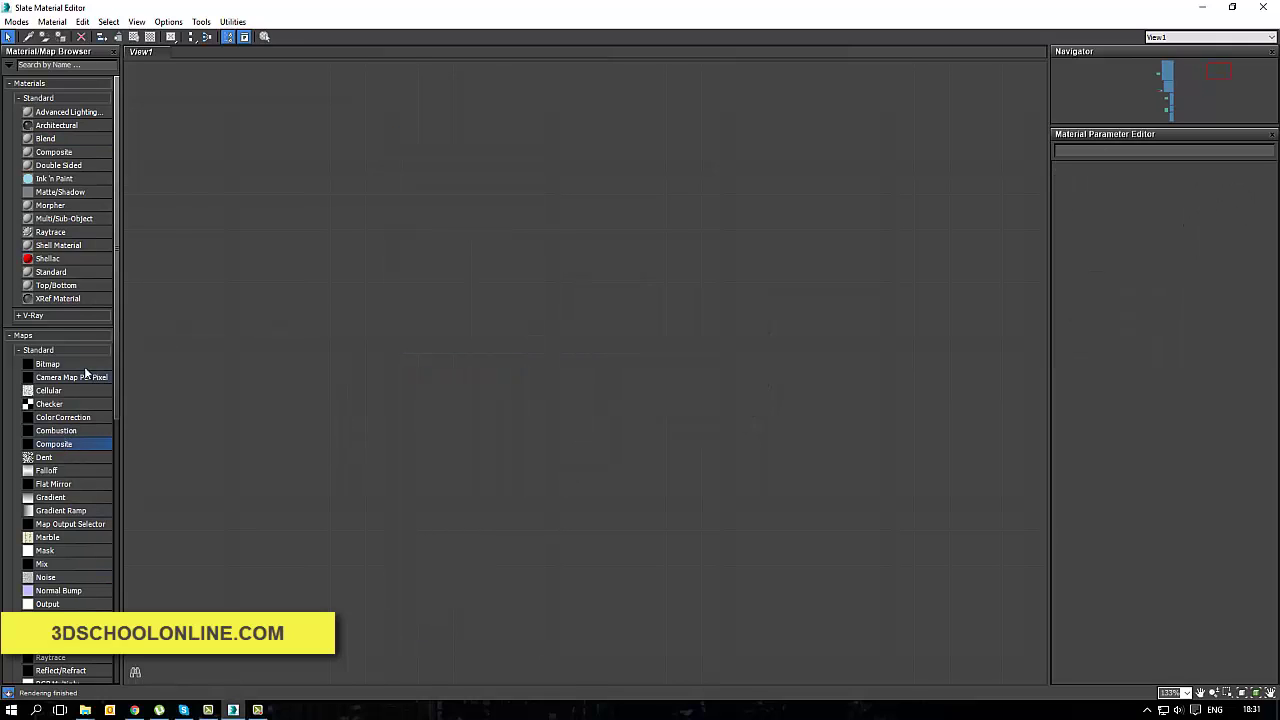
left_click(40, 350)
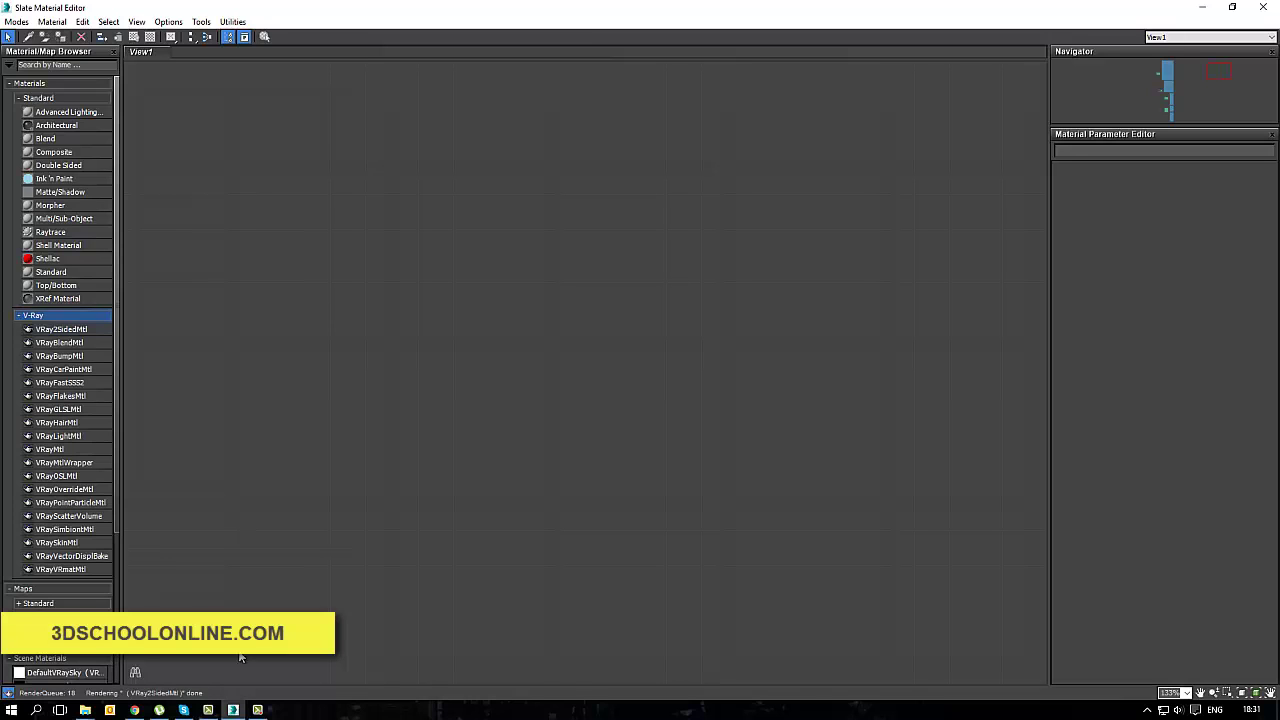
Step: Save the scene from the main 3ds Max window and return to the Slate Material Editor
left_click(1203, 7)
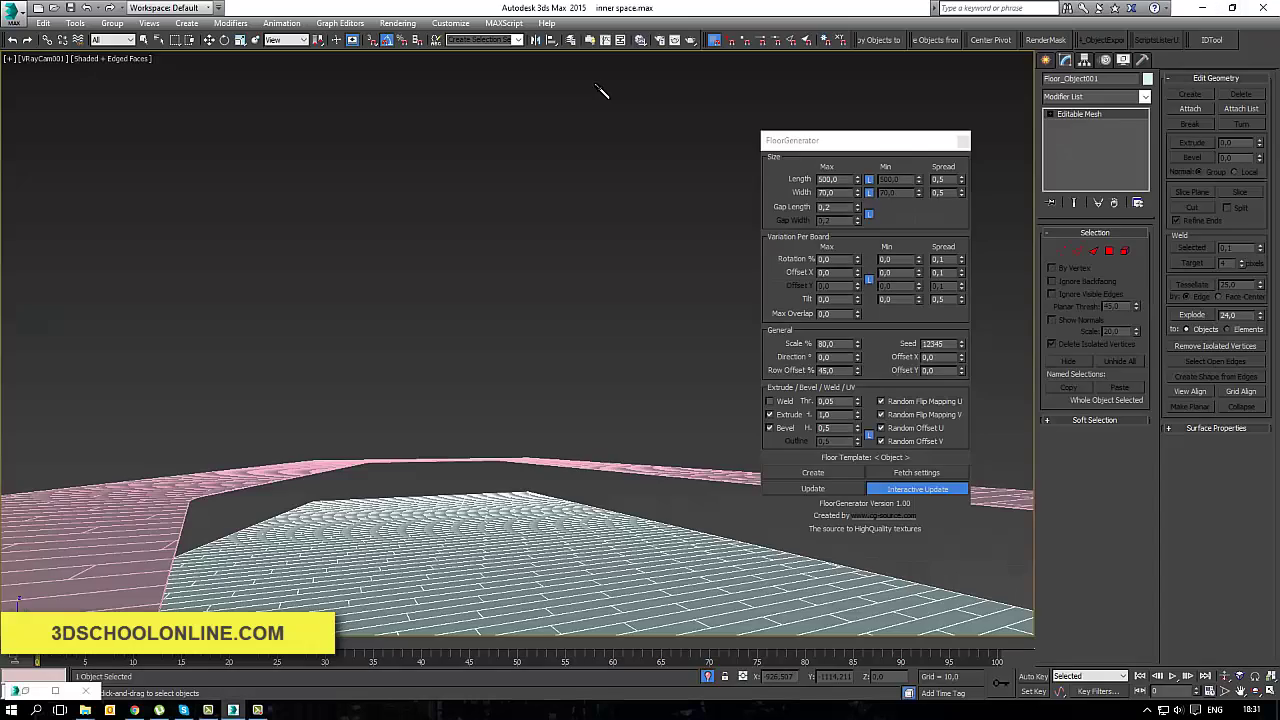
left_click(70, 8)
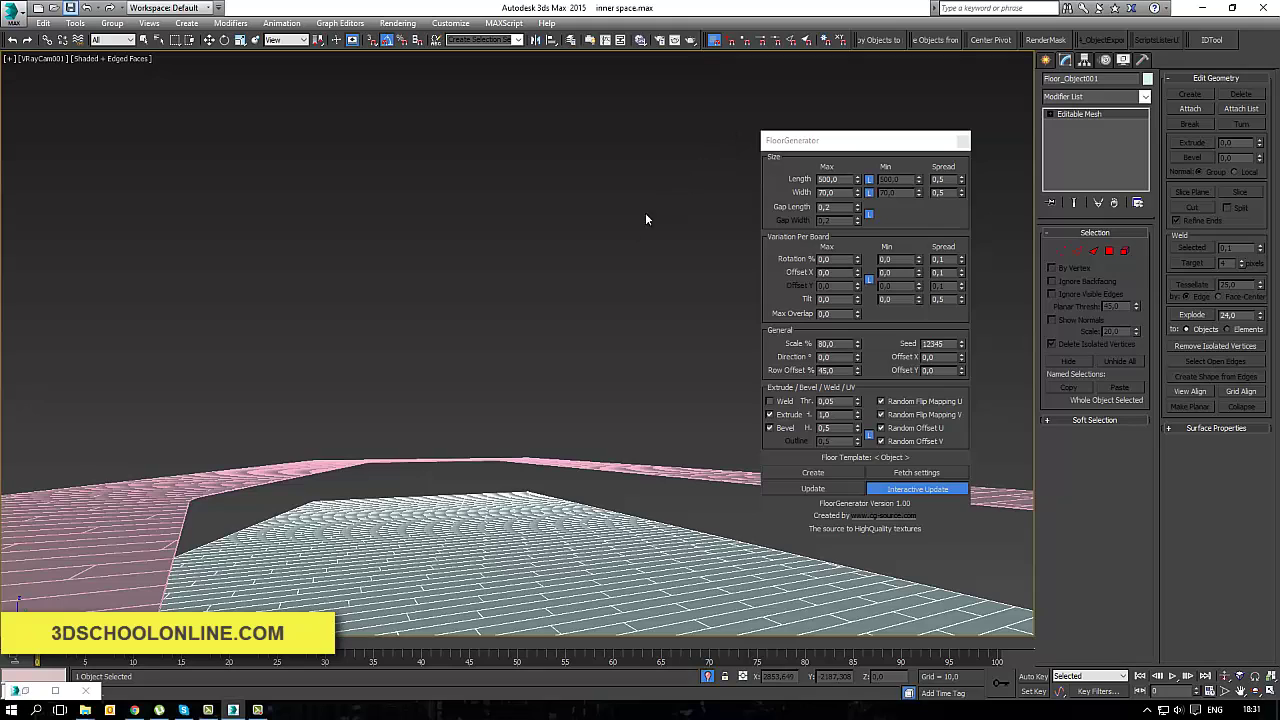
key("ctrl+s")
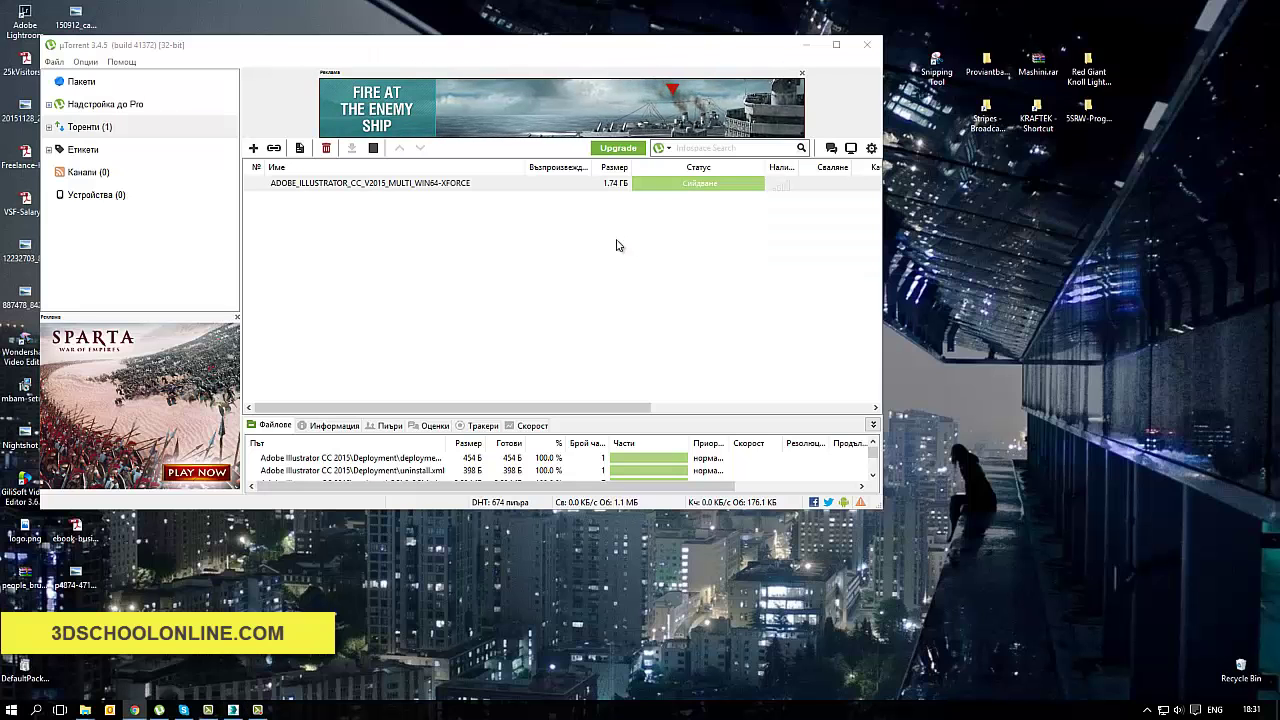
left_click(232, 711)
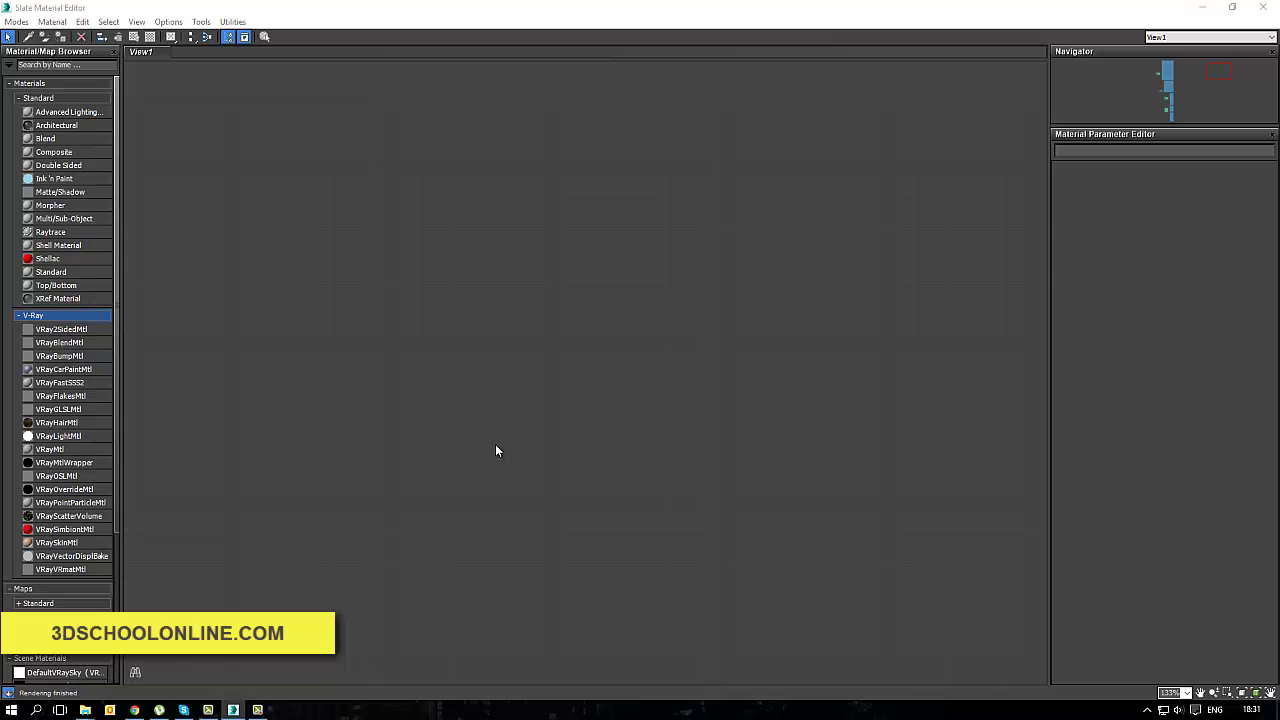
Step: Try a VRayBlendMtl material in the graph, inspect its base and coat material parameters, and delete it
left_click(71, 334)
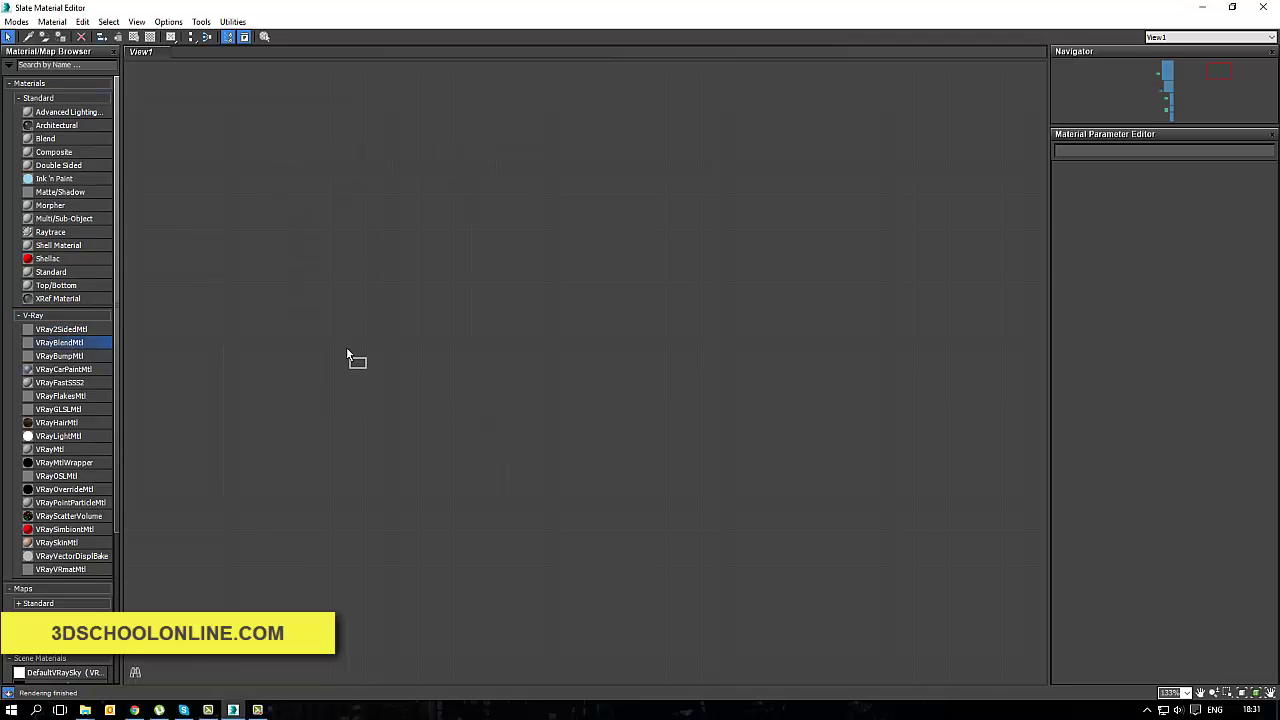
left_click_drag(362, 348, 364, 350)
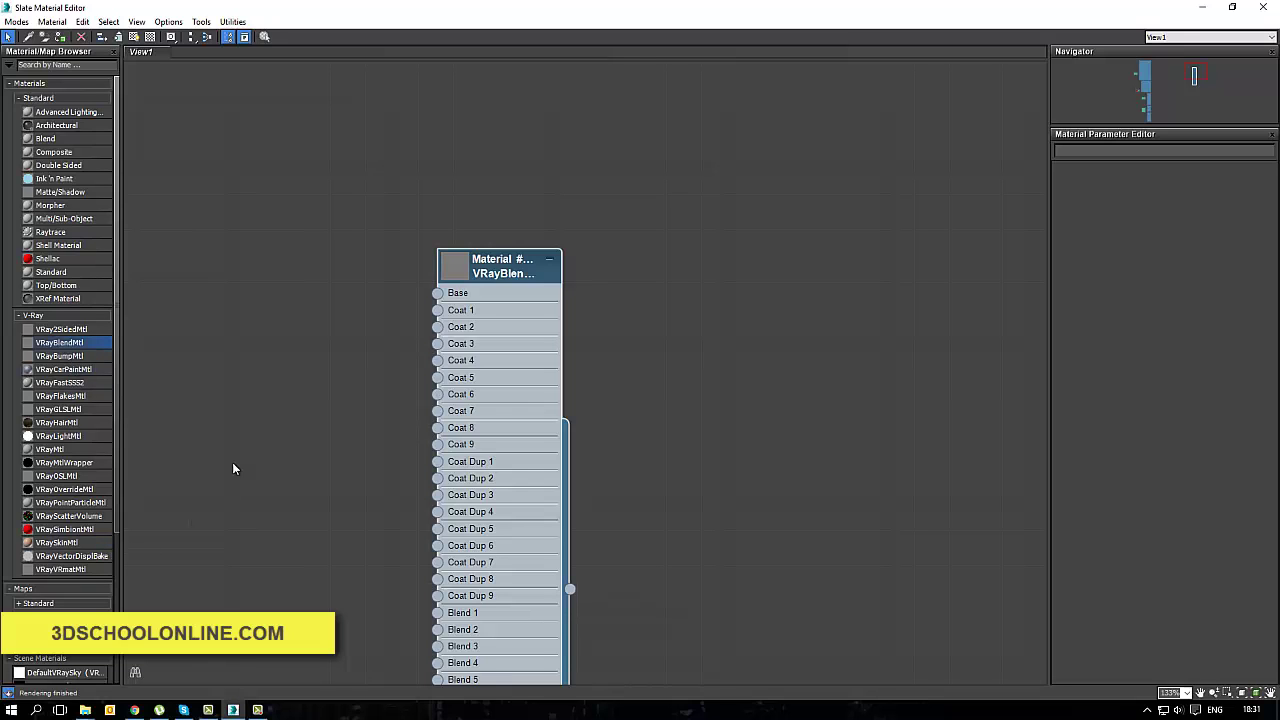
left_click_drag(511, 267, 599, 179)
right_click(591, 184)
left_click(589, 187)
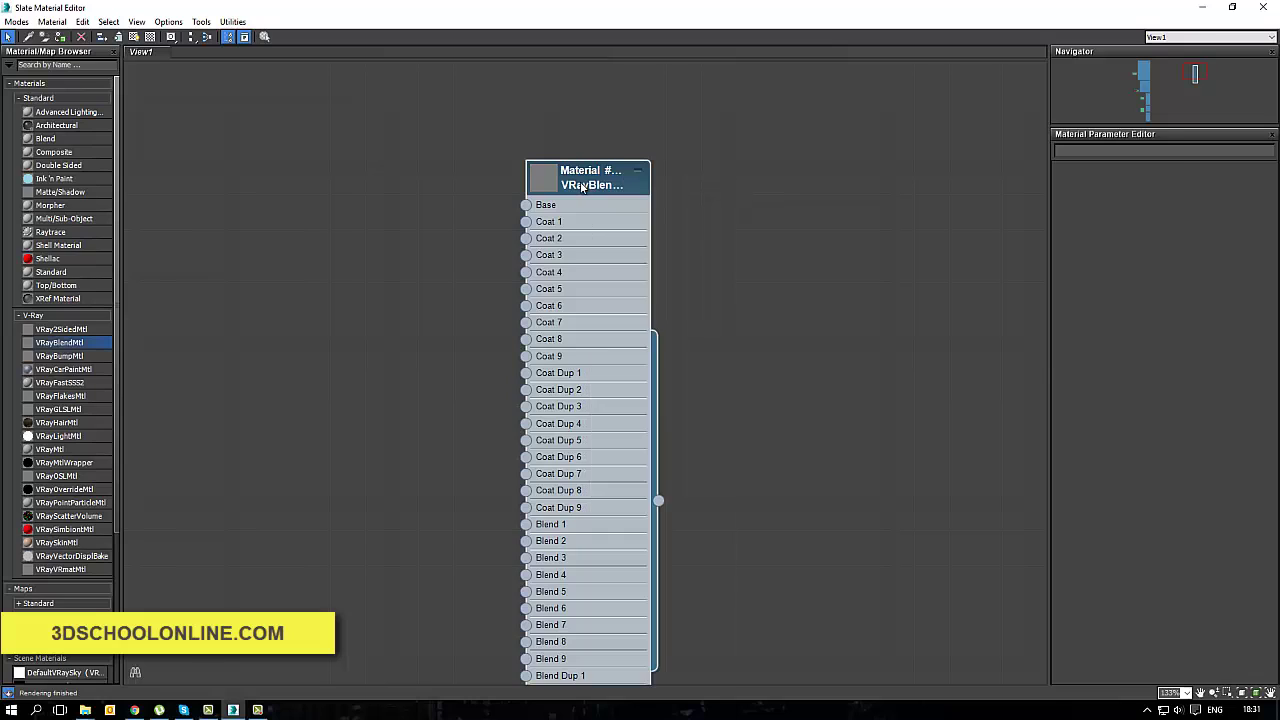
double_click(589, 187)
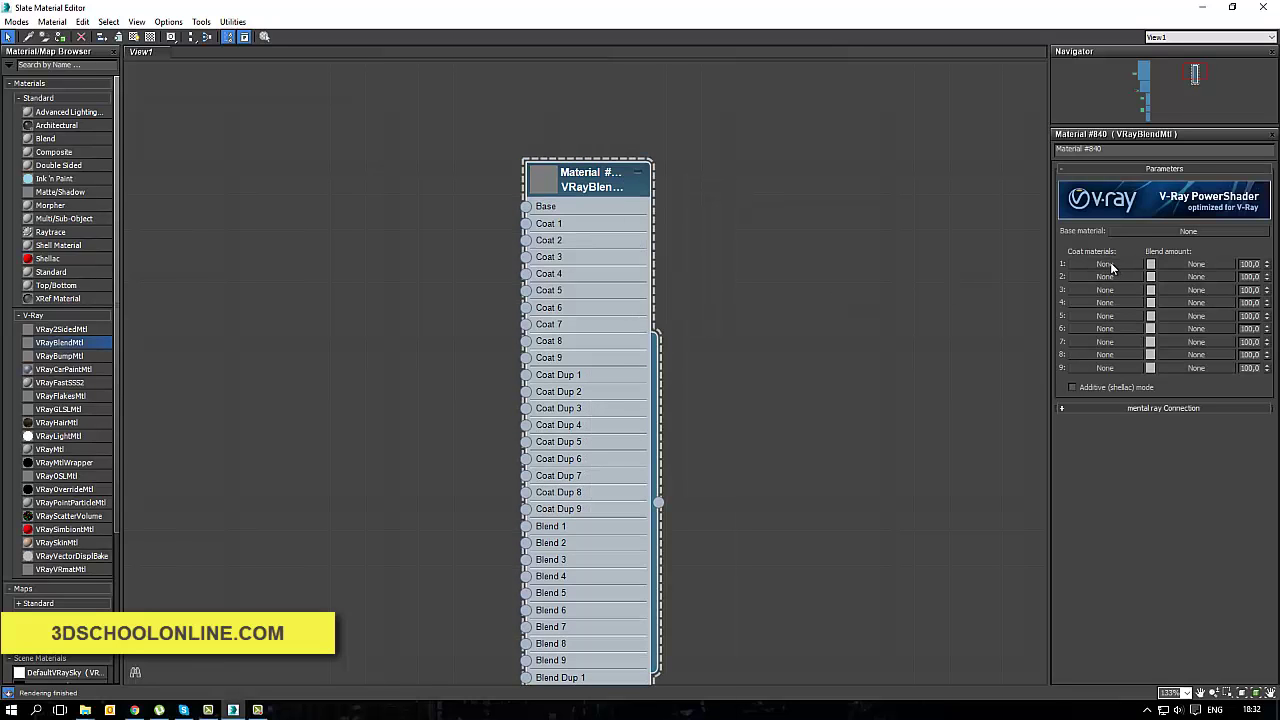
key("Delete")
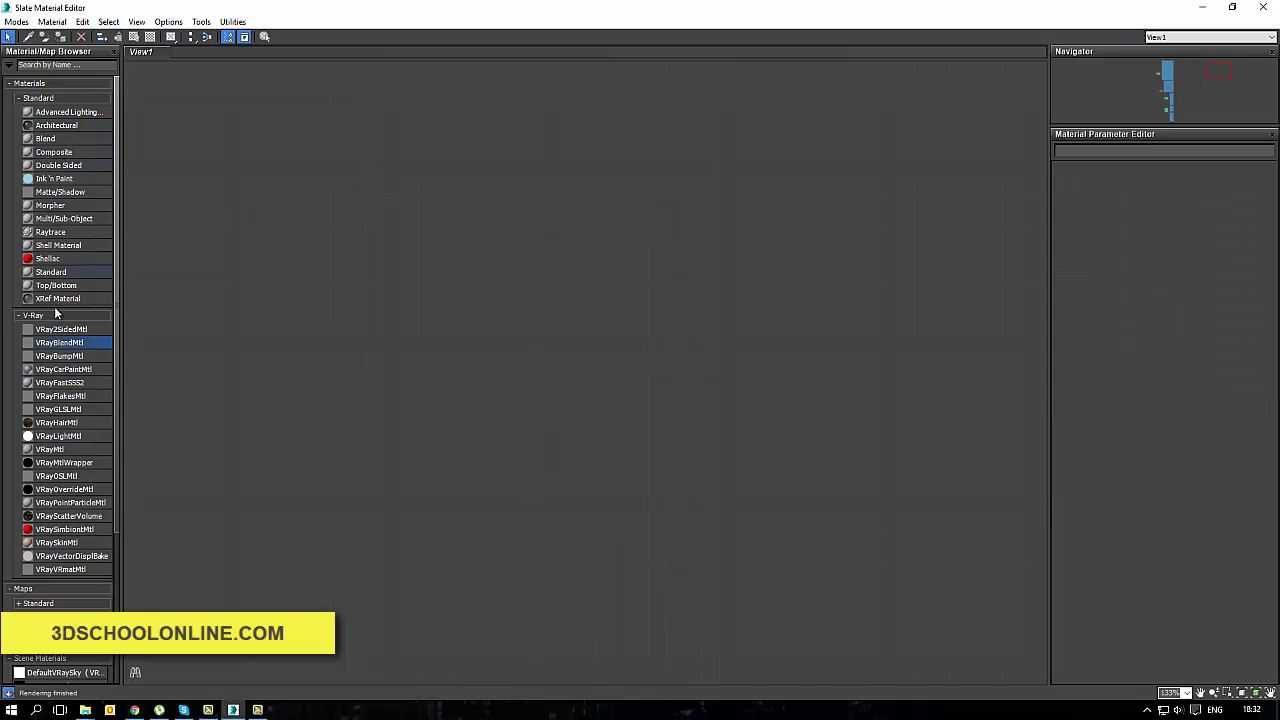
Step: Try a VRay2SidedMtl material in the graph and delete it
left_click_drag(52, 330, 186, 328)
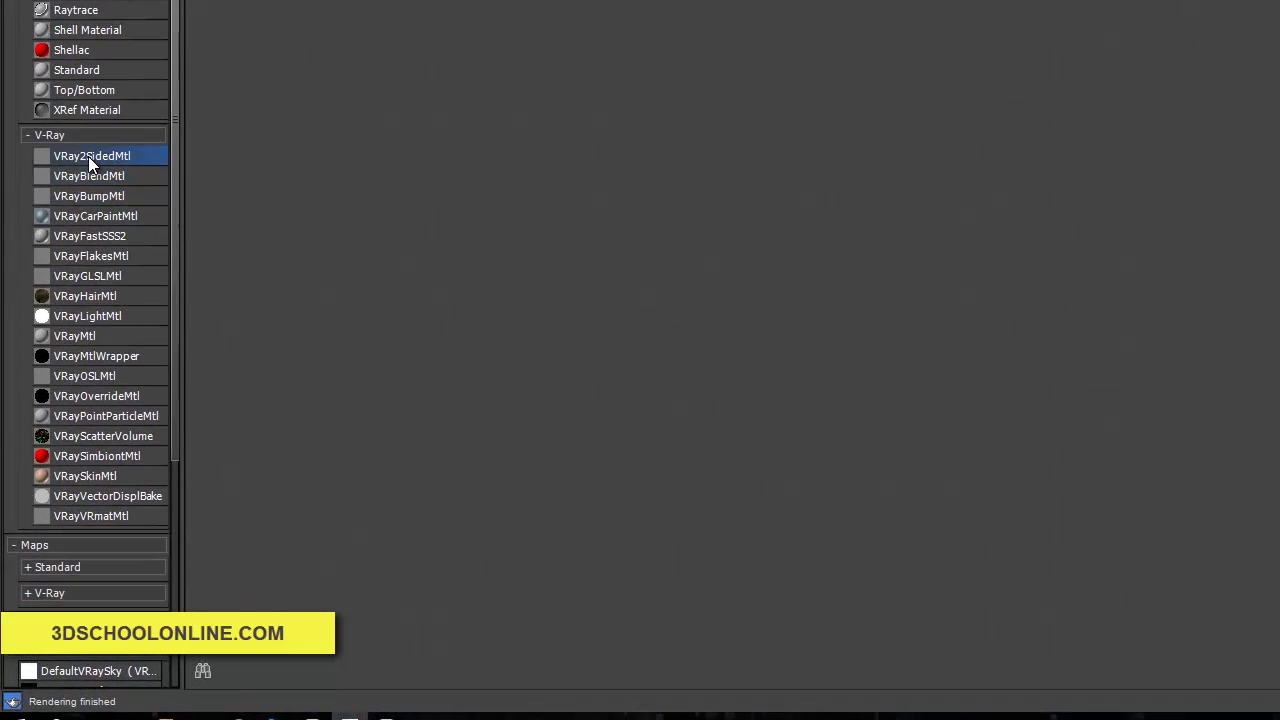
left_click_drag(279, 153, 472, 159)
key("Delete")
Step: Add a VRayMtl material to the graph and browse the alternative material types for it without changing the type
left_click_drag(75, 336, 749, 206)
right_click(813, 233)
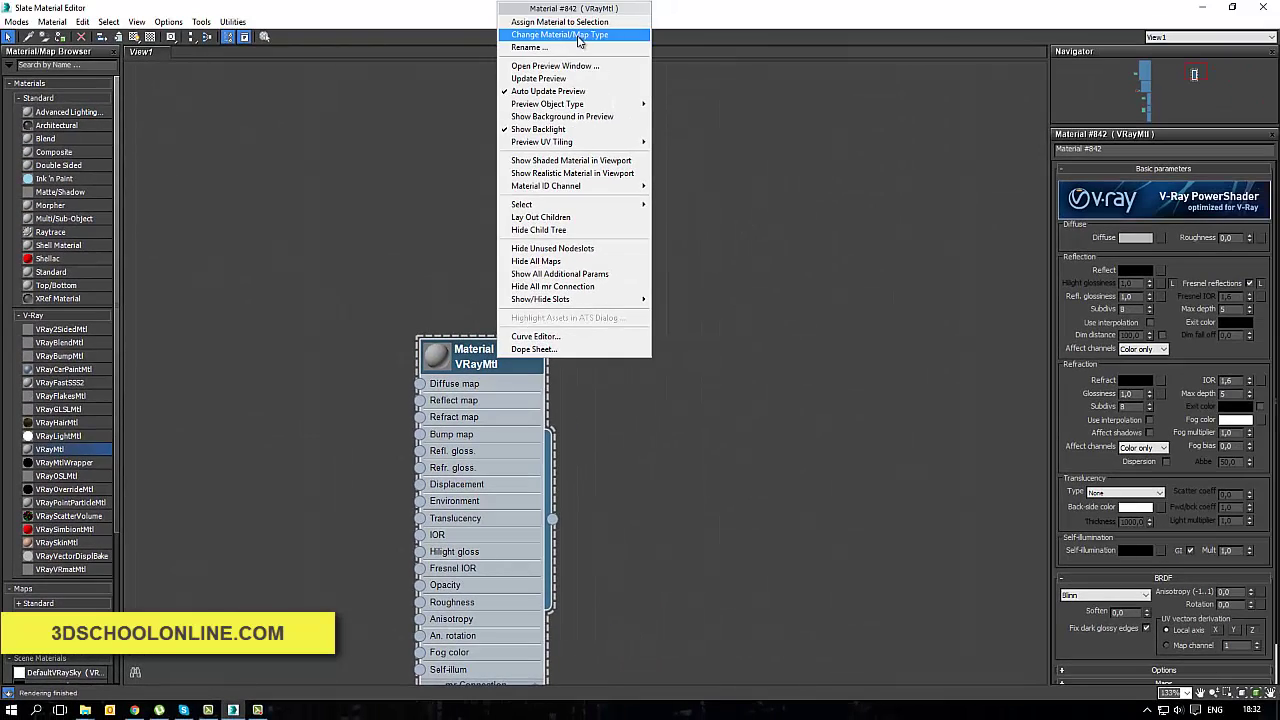
left_click(578, 36)
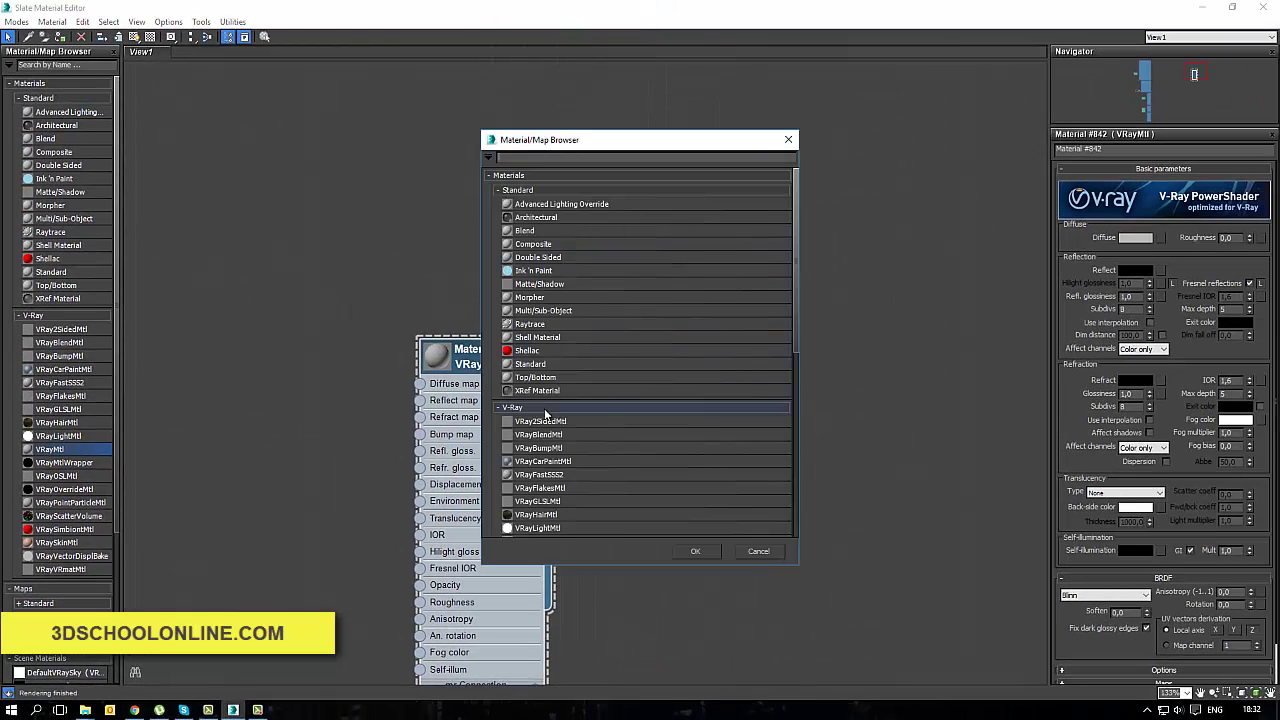
scroll(635, 328, "down", 3)
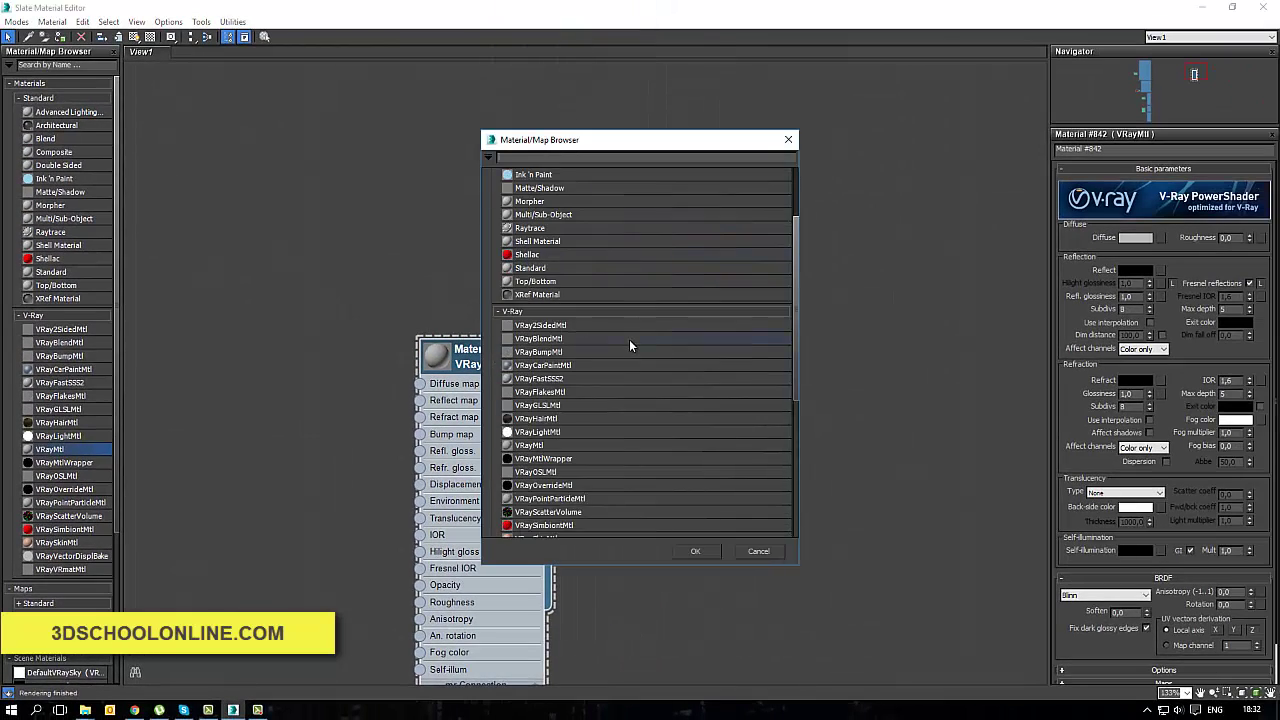
scroll(629, 343, "down", 1)
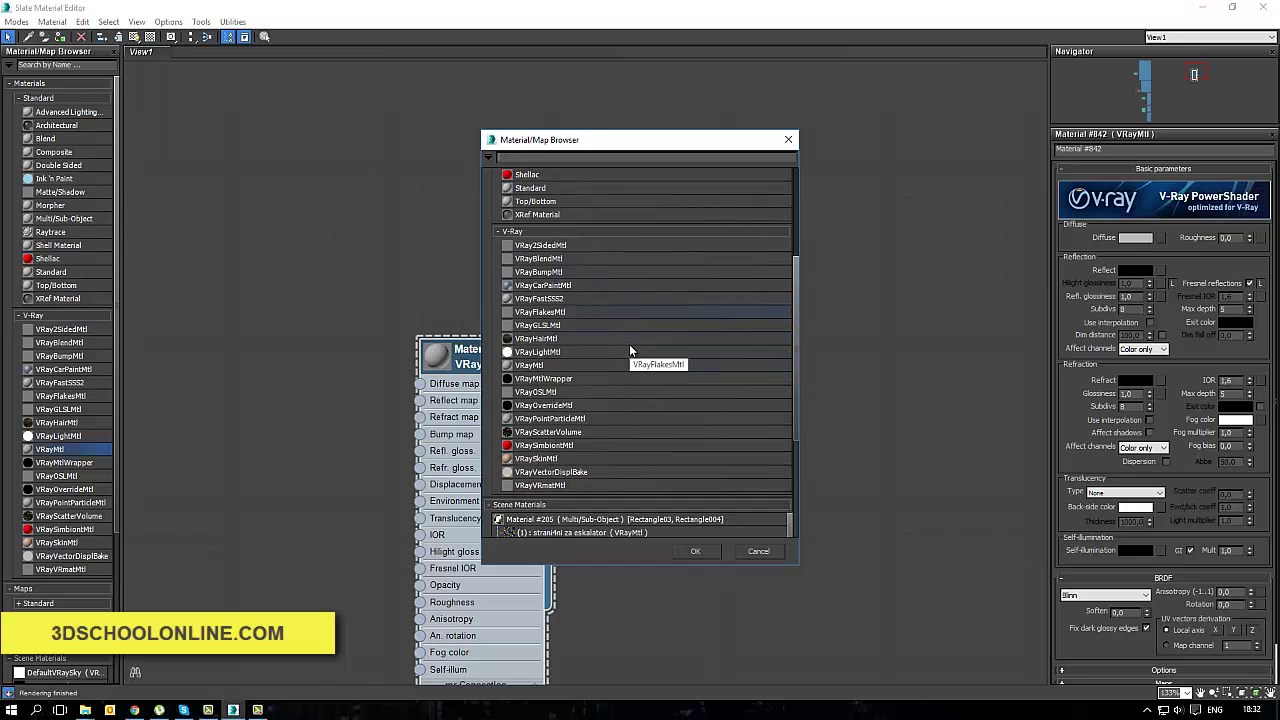
left_click(790, 139)
left_click(57, 573)
left_click(53, 556)
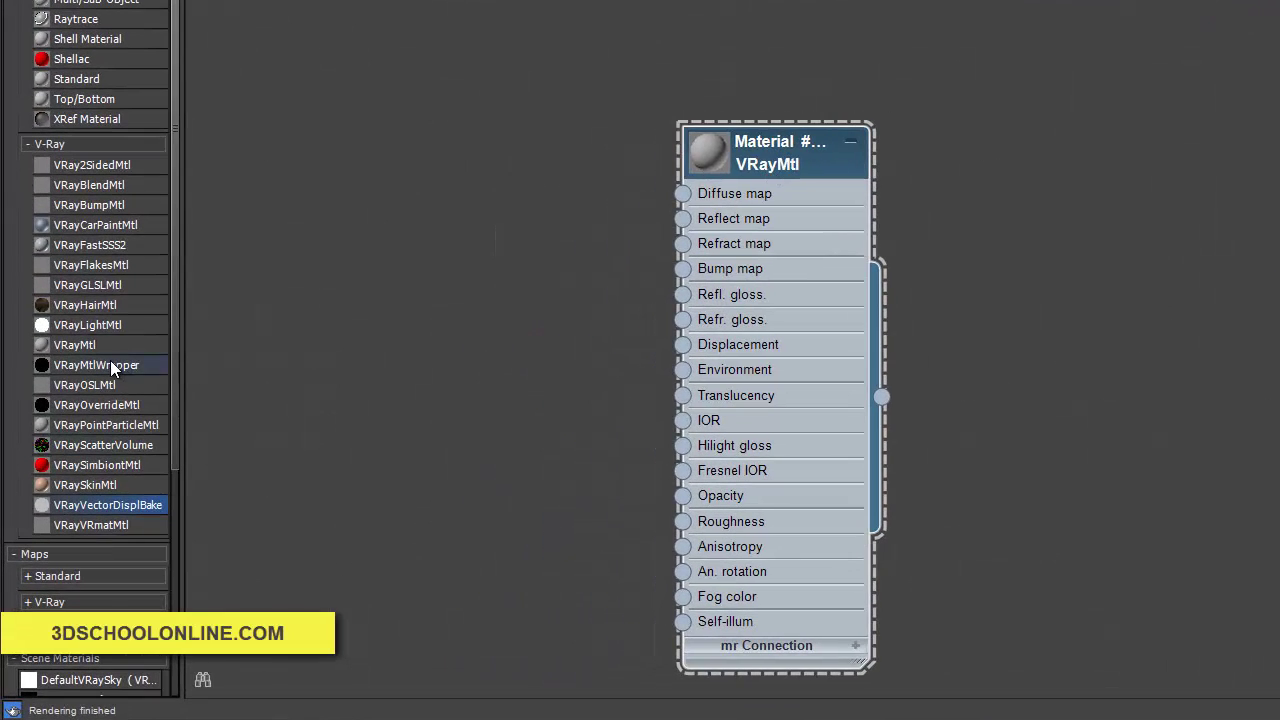
Step: Try a VRayMtlWrapper and a VRayBumpMtl material in the graph, deleting each one again
left_click_drag(114, 364, 360, 200)
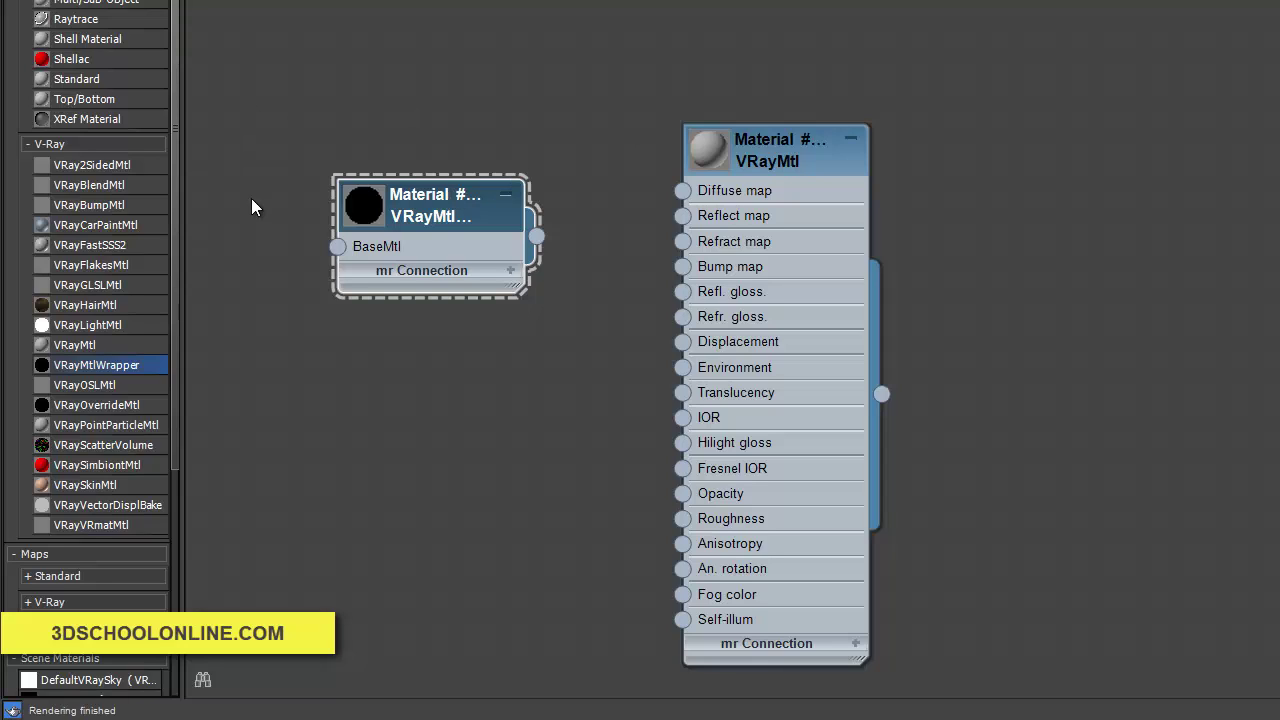
key("Delete")
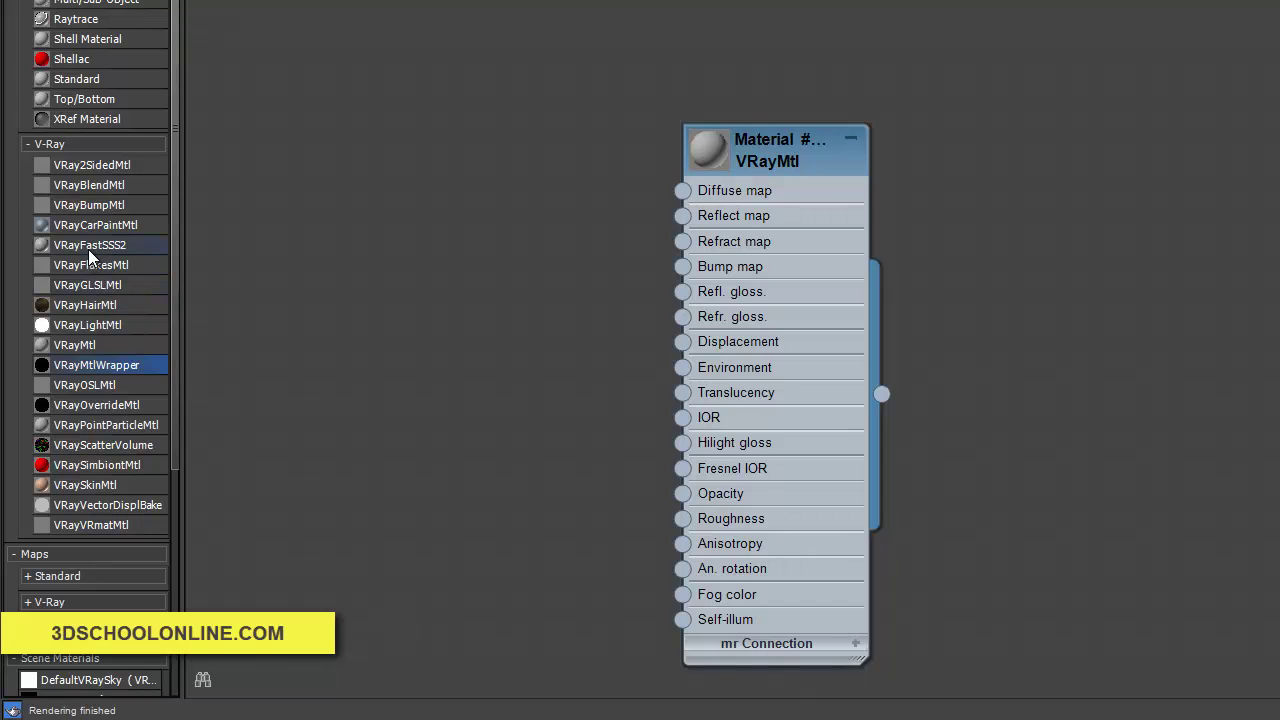
left_click_drag(100, 204, 388, 116)
left_click(386, 96)
key("Delete")
Step: Try a VRayBlendMtl material in the graph and browse the material types for its first coat slot without assigning one
left_click_drag(78, 184, 361, 111)
double_click(361, 111)
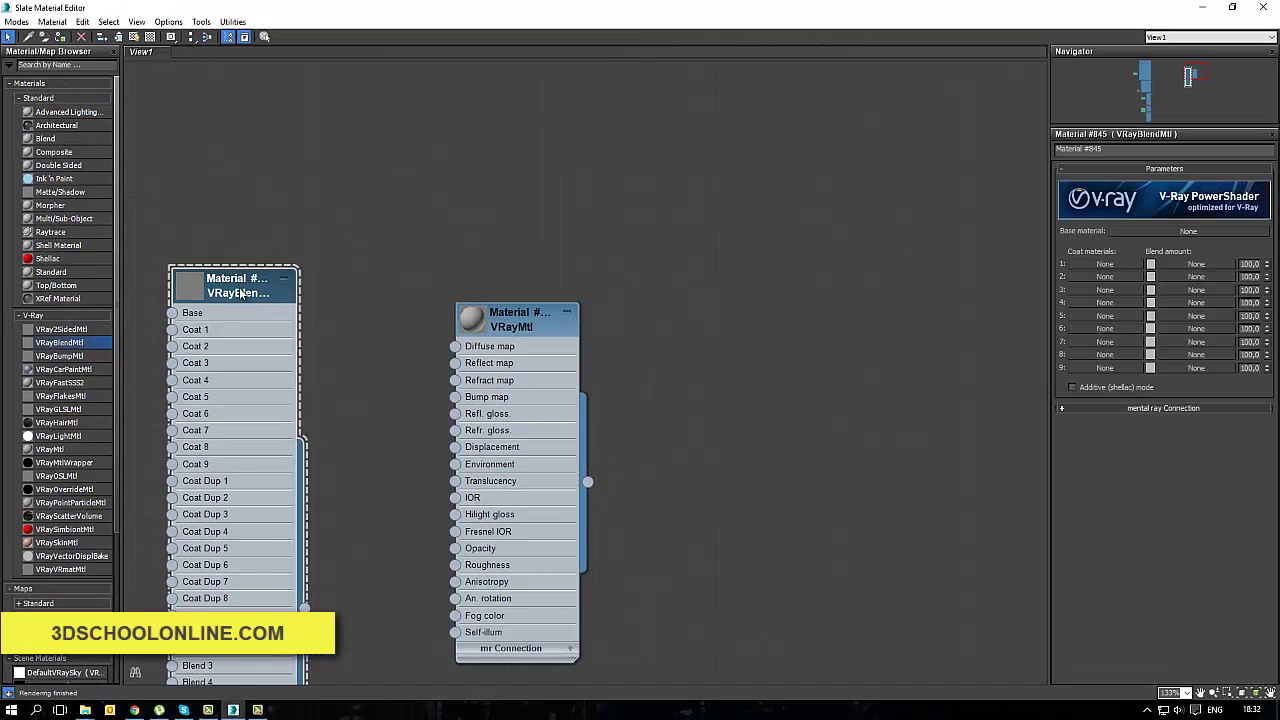
left_click_drag(238, 293, 292, 169)
left_click(1098, 265)
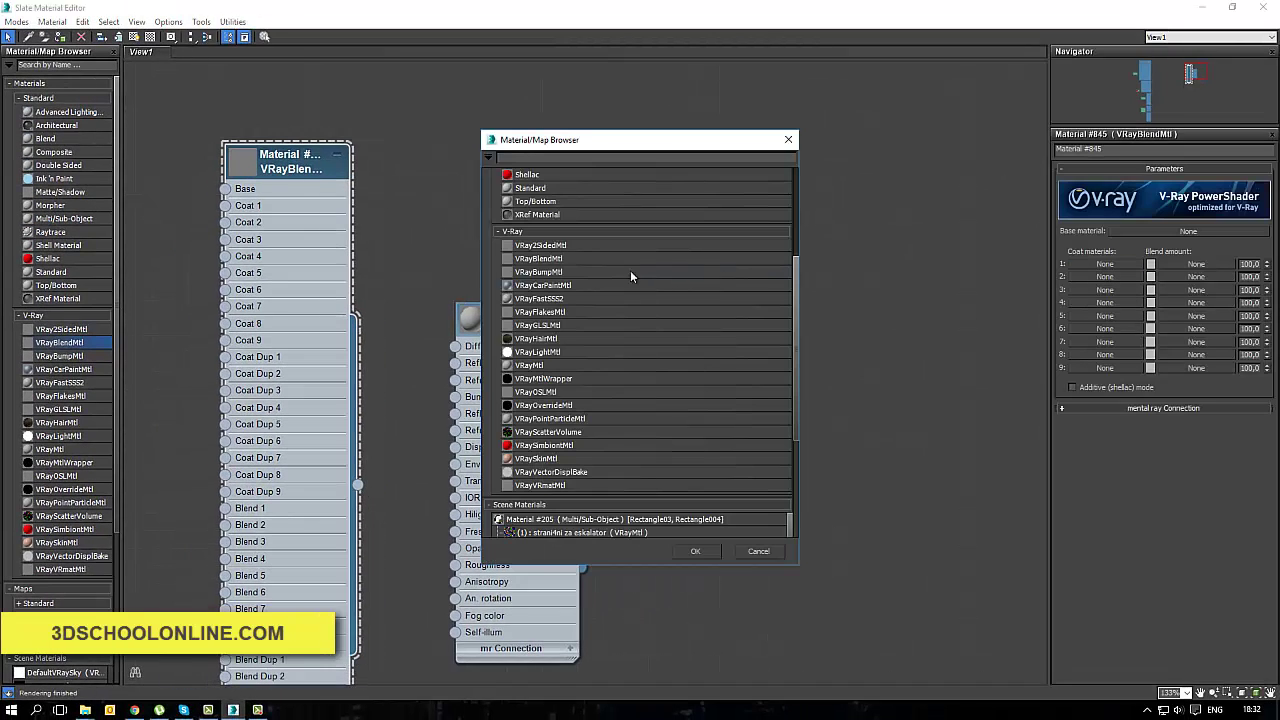
scroll(541, 203, "up", 5)
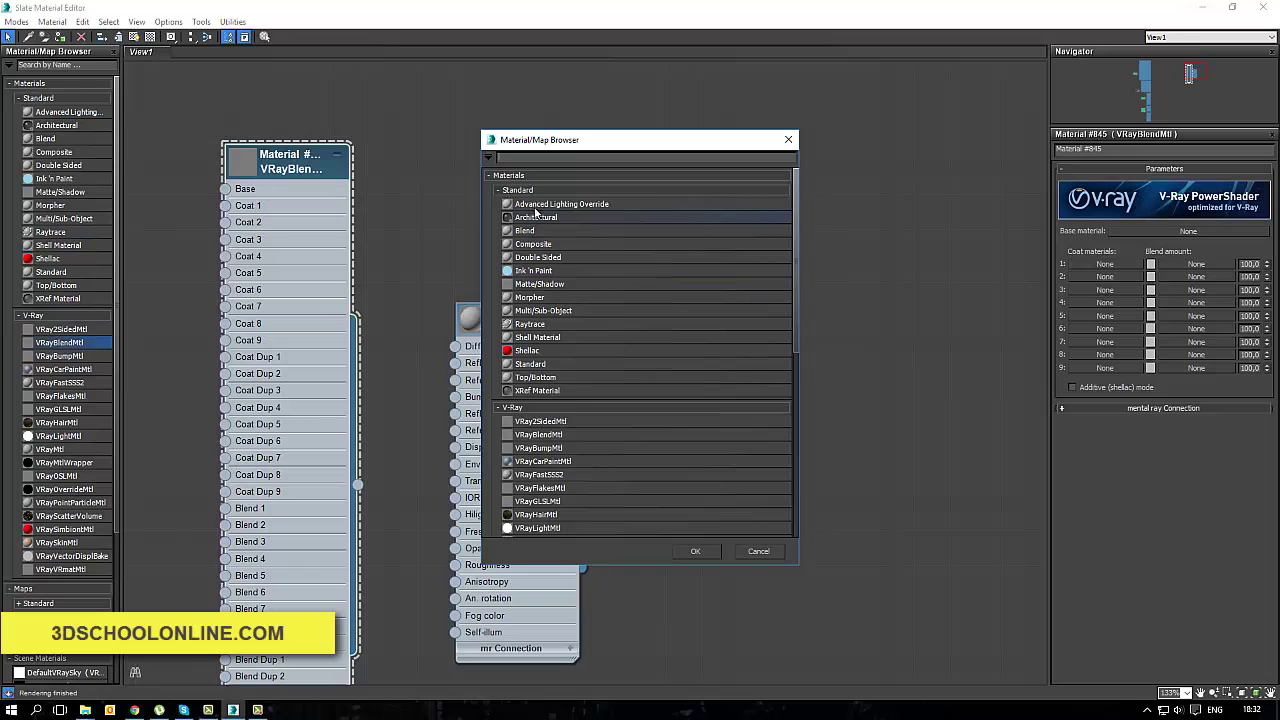
left_click(519, 190)
left_click(518, 207)
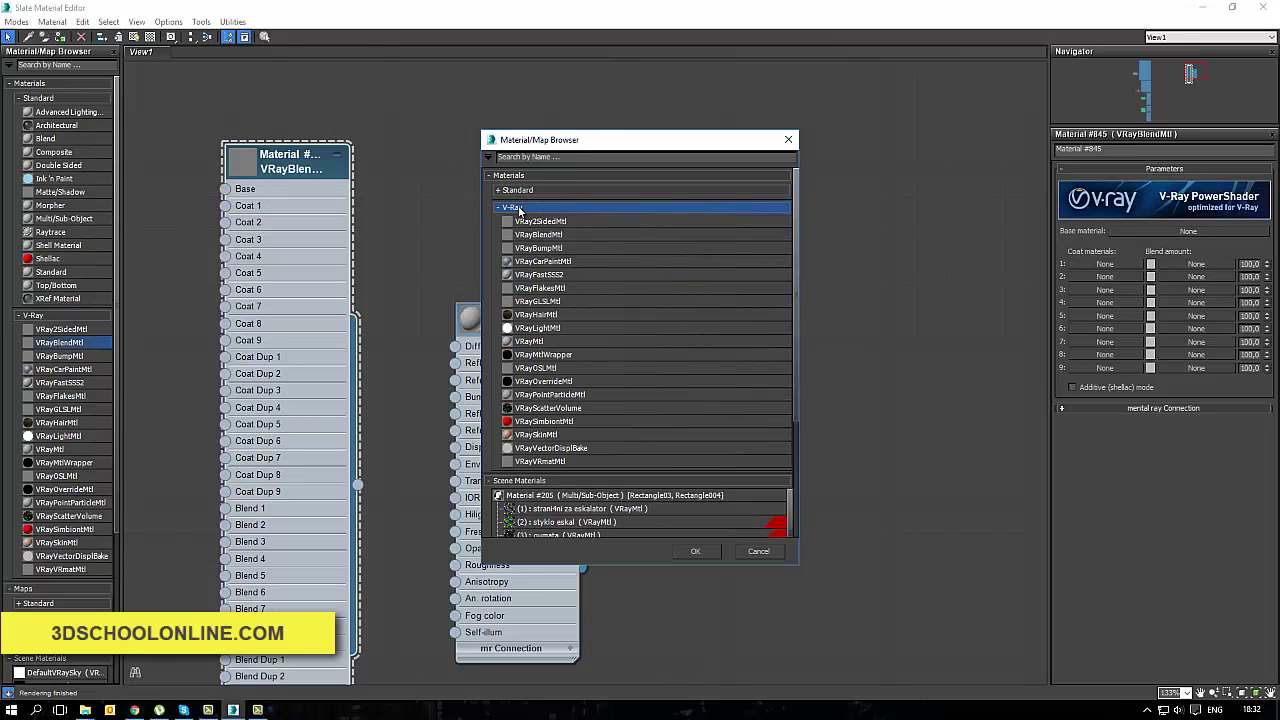
left_click(516, 190)
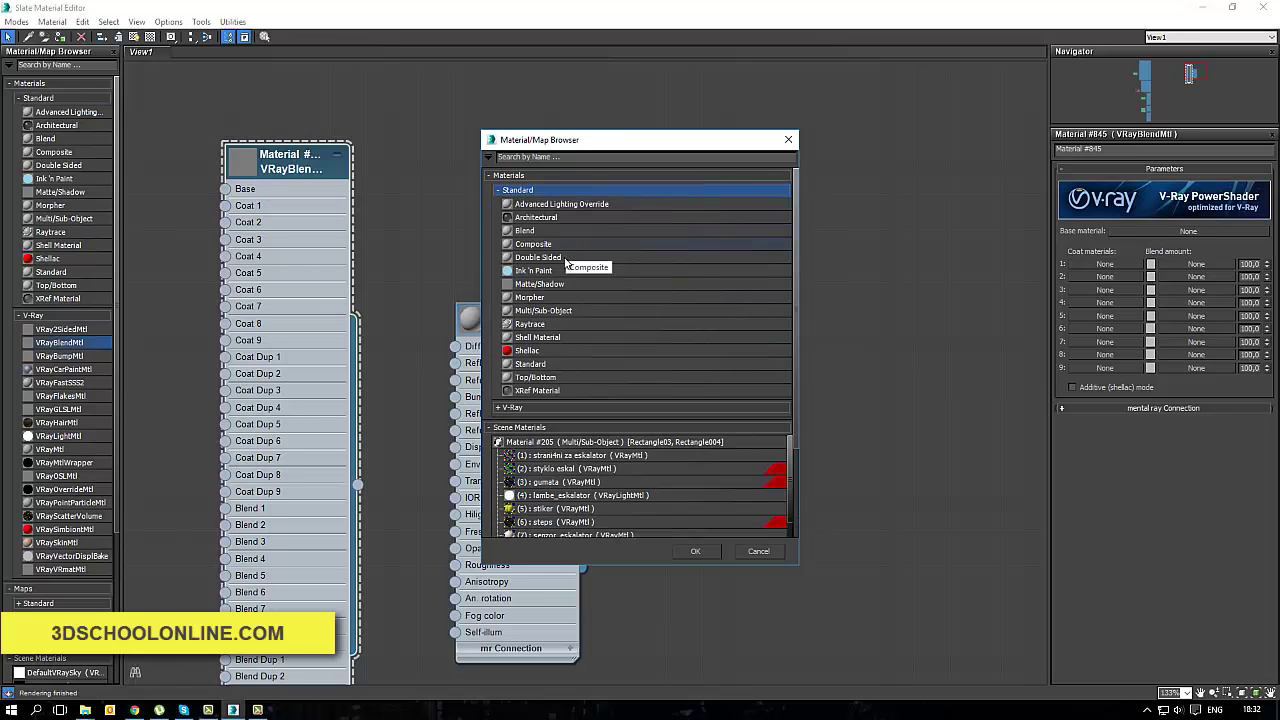
left_click(788, 140)
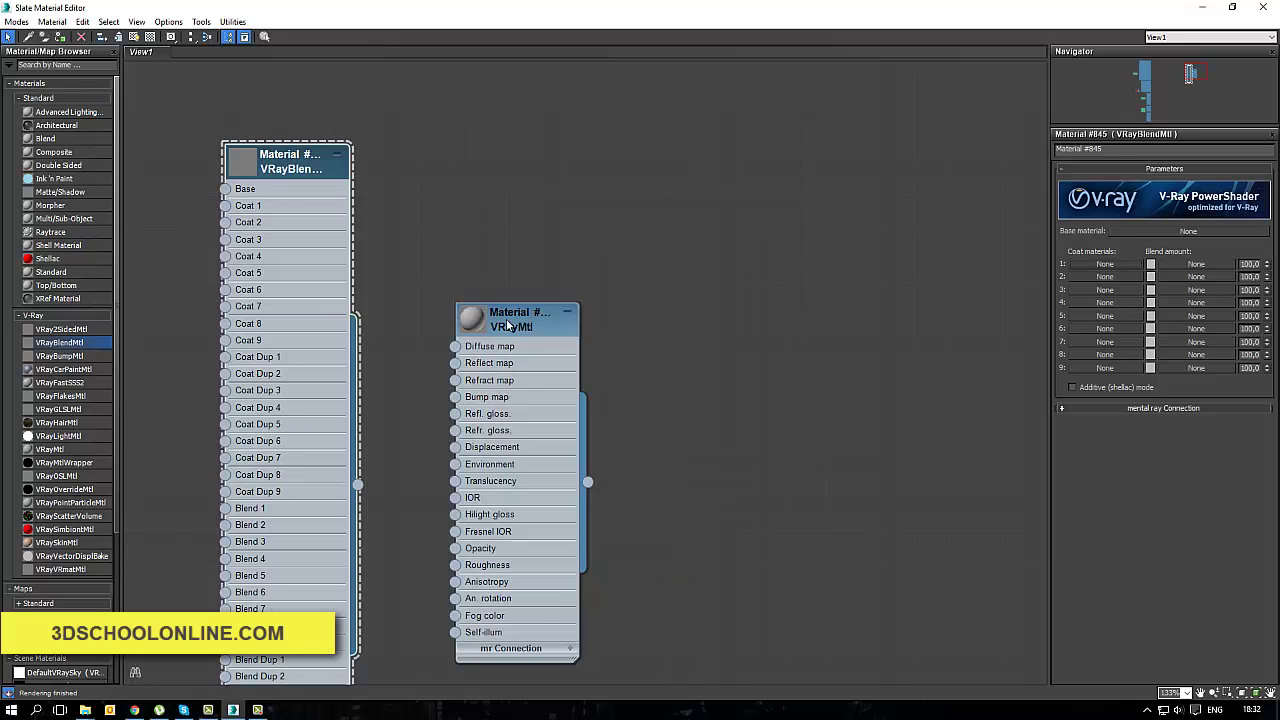
Step: Delete the VRayMtl and VRayBlendMtl nodes from the graph
left_click(508, 321)
key("Delete")
left_click(271, 194)
key("Delete")
Step: Try a Composite material in the graph and delete it together with its connected Standard material
left_click(58, 113)
left_click(45, 140)
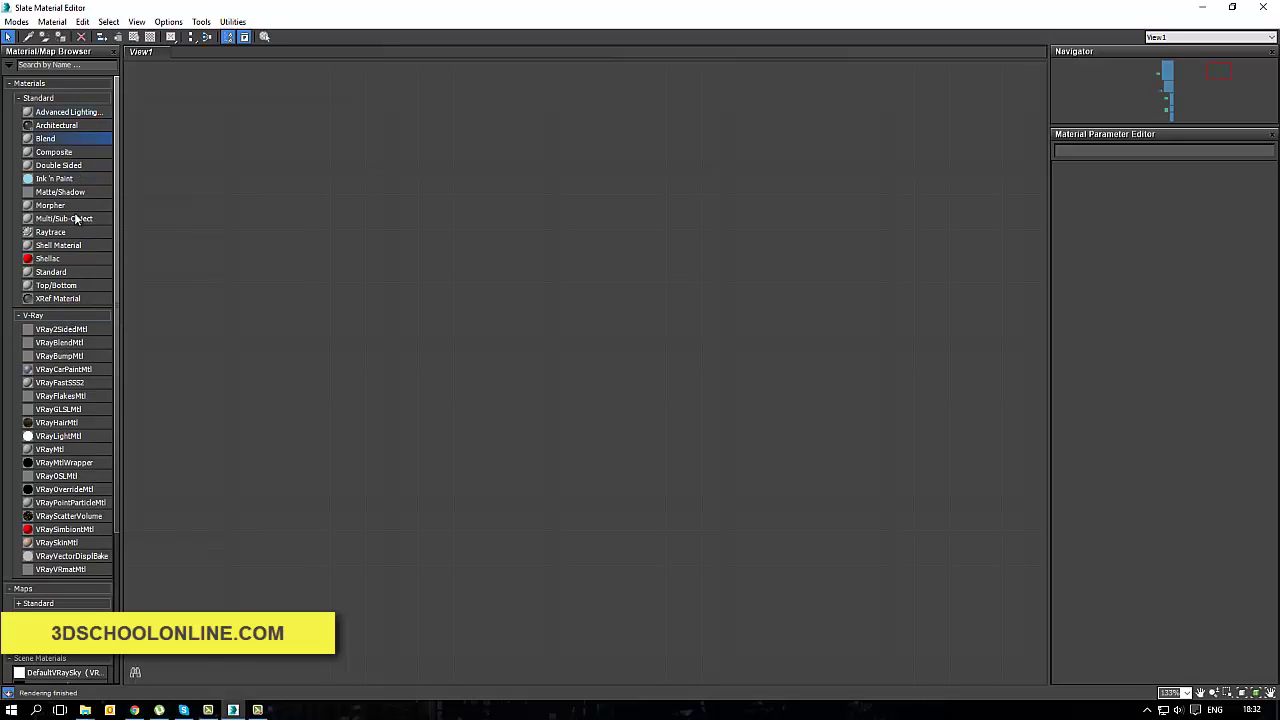
left_click_drag(55, 153, 385, 200)
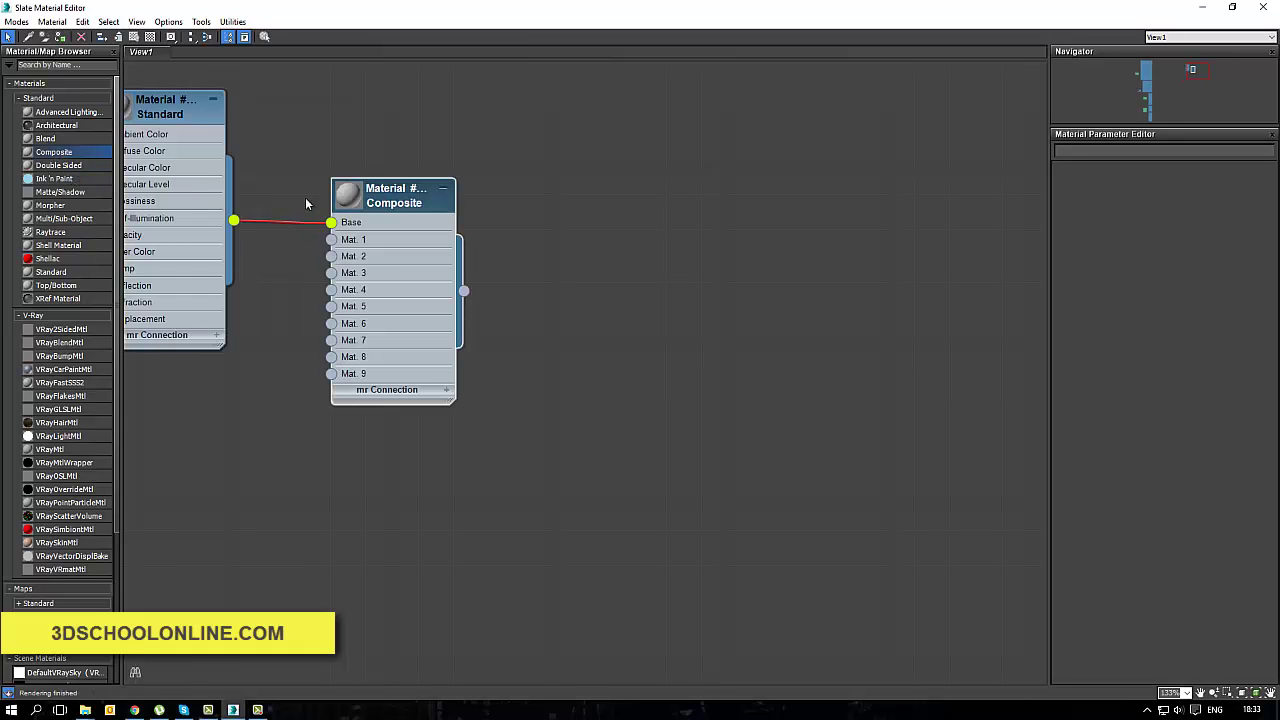
middle_click_drag(300, 205, 515, 292)
left_click_drag(748, 457, 217, 88)
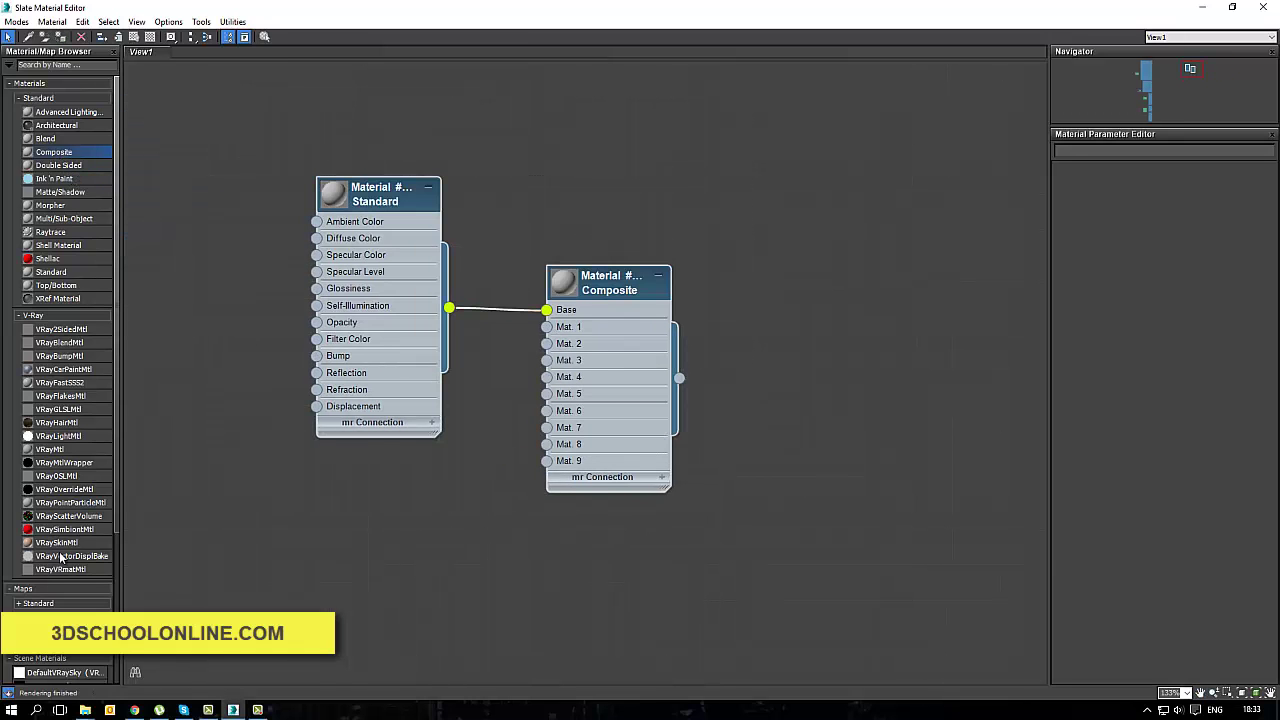
key("Delete")
Step: Add a VRayMultiSubTex map from the V-Ray maps to the graph and show its parameters
left_click(60, 603)
scroll(63, 595, "down", 8)
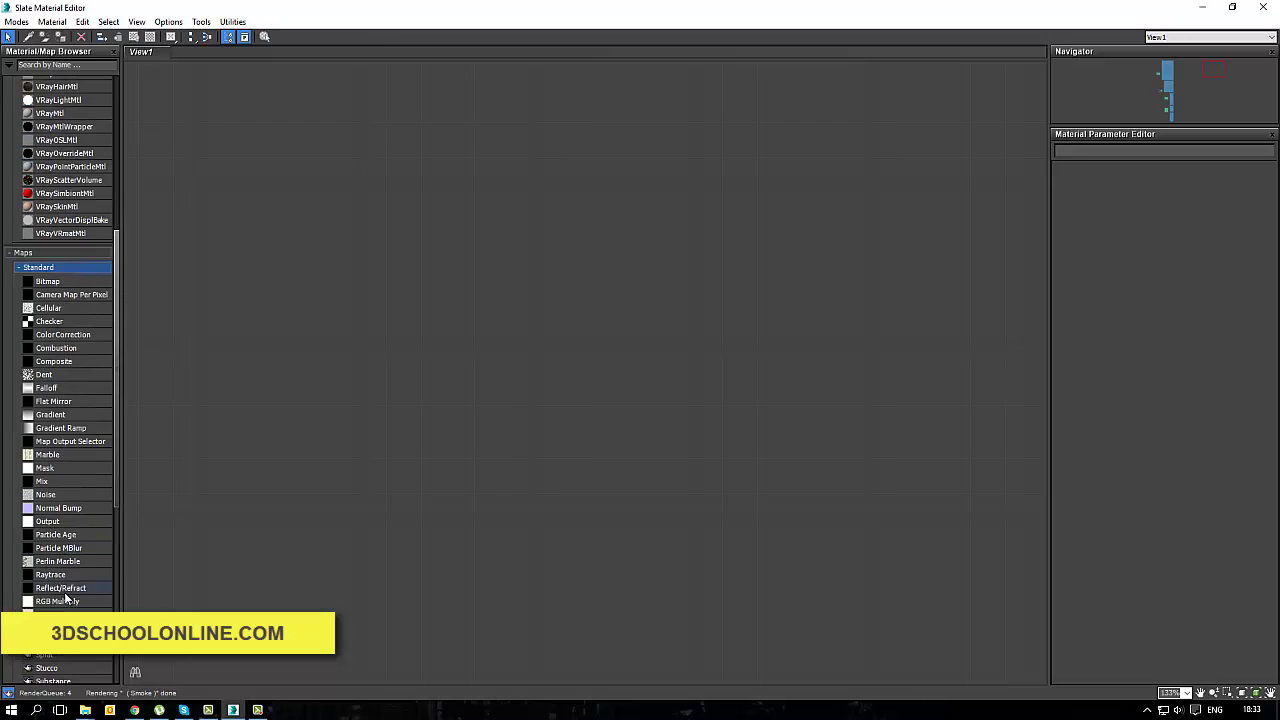
scroll(63, 595, "down", 5)
left_click(40, 466)
scroll(77, 477, "down", 5)
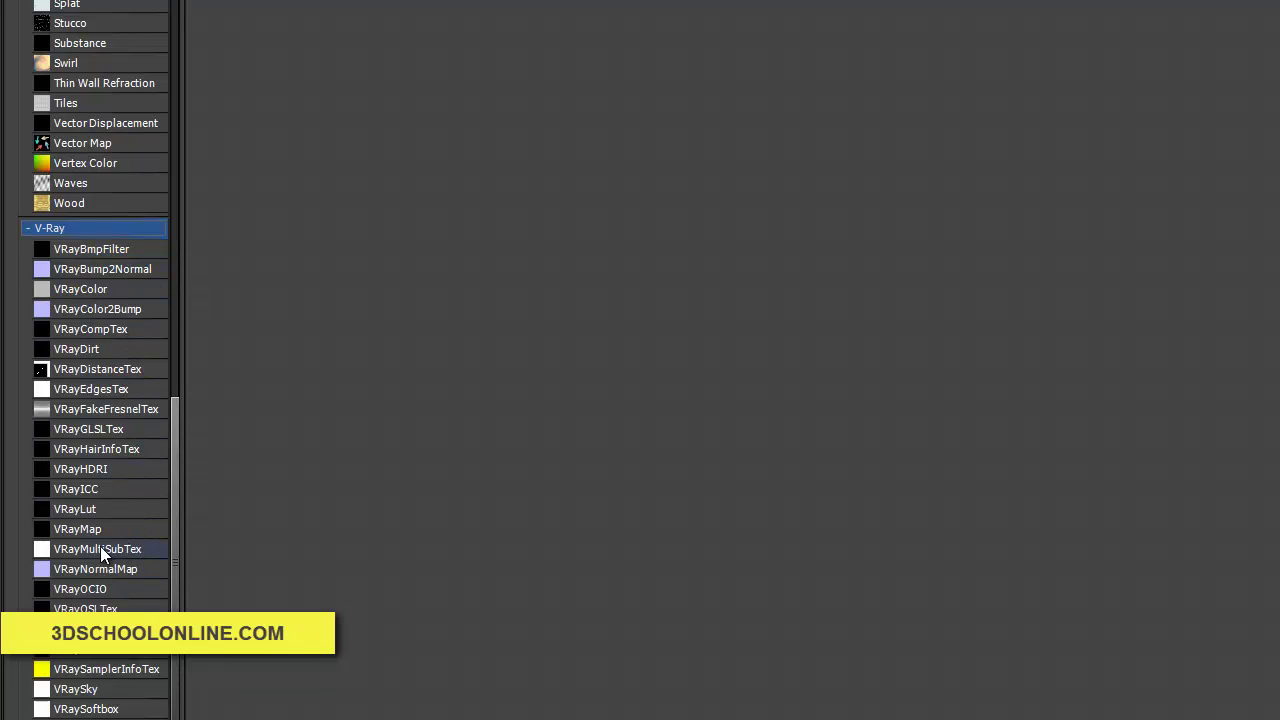
left_click_drag(98, 548, 712, 240)
double_click(712, 238)
middle_click_drag(762, 333, 875, 250)
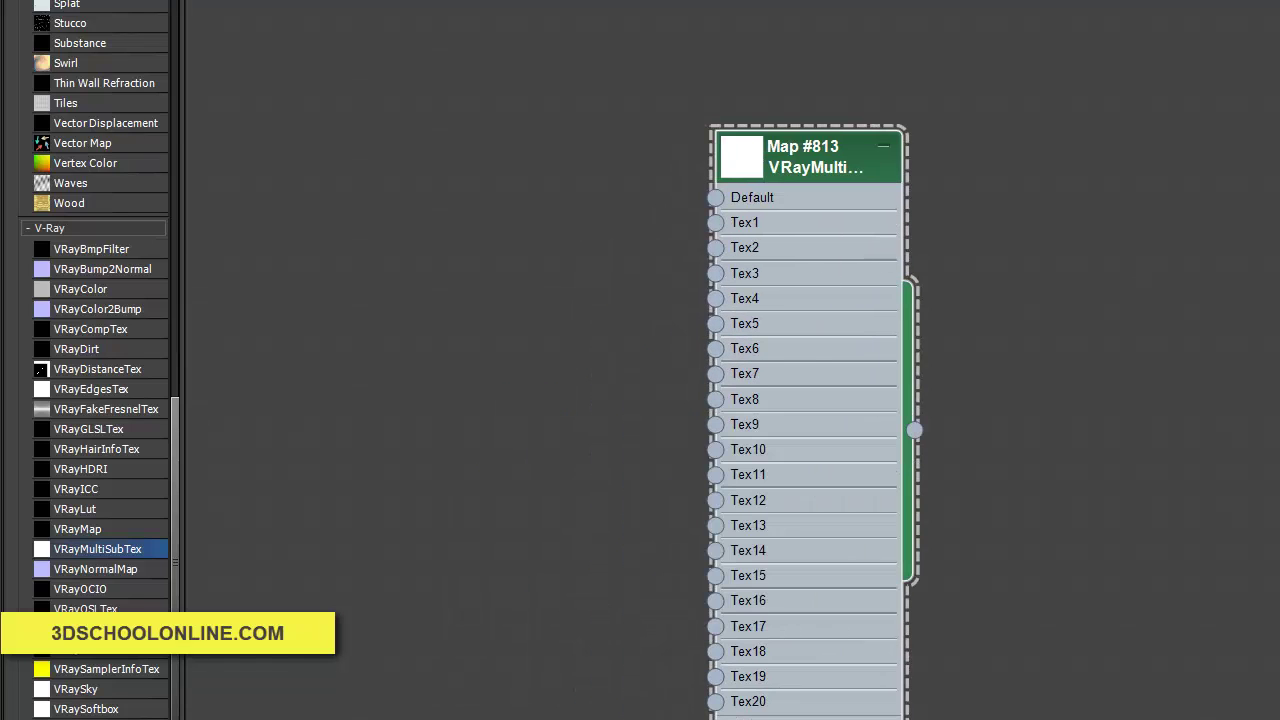
Step: Assign the MarbleWhite0021_1_M.jpg image as a Bitmap map to ID 1 of the VRayMultiSubTex
left_click(886, 146)
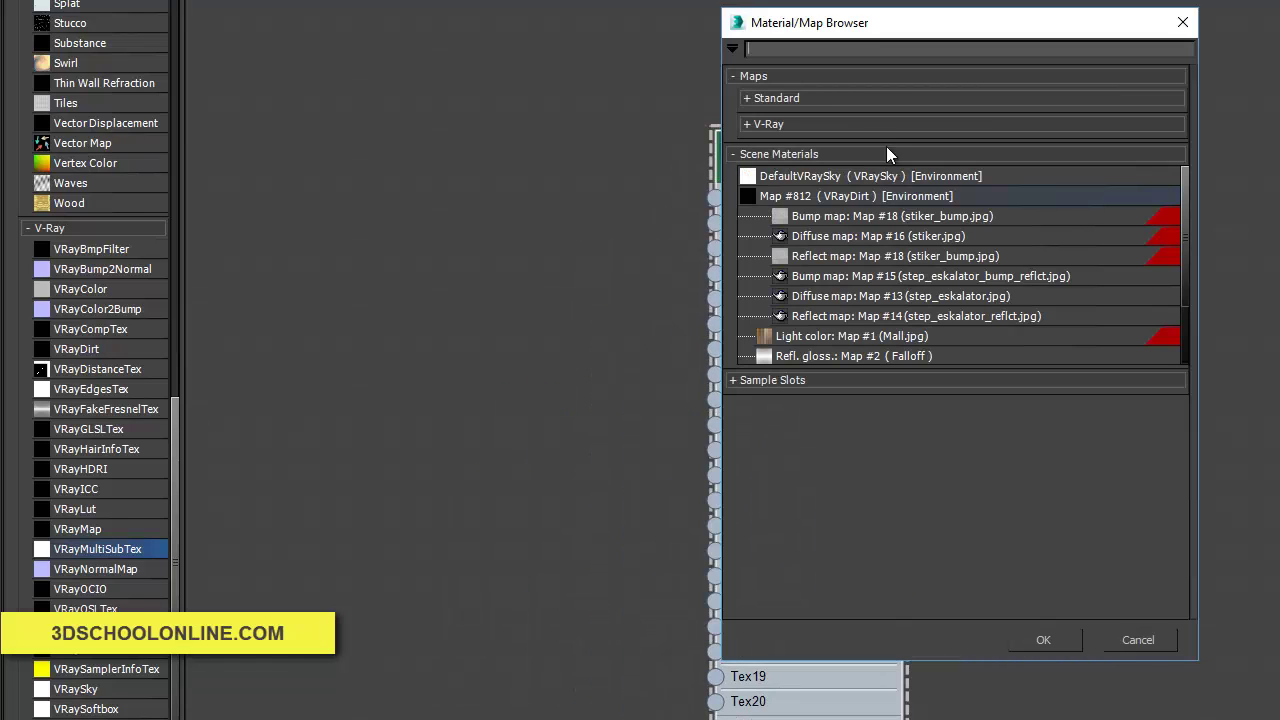
left_click(752, 97)
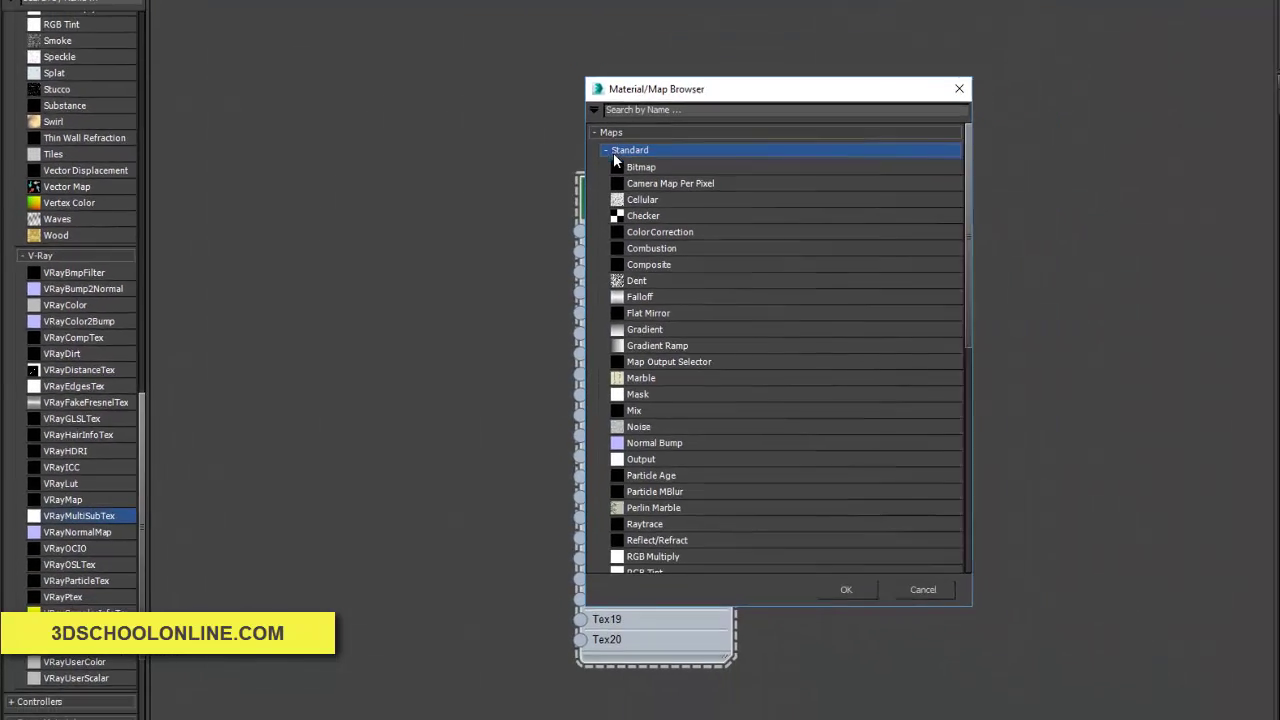
double_click(640, 167)
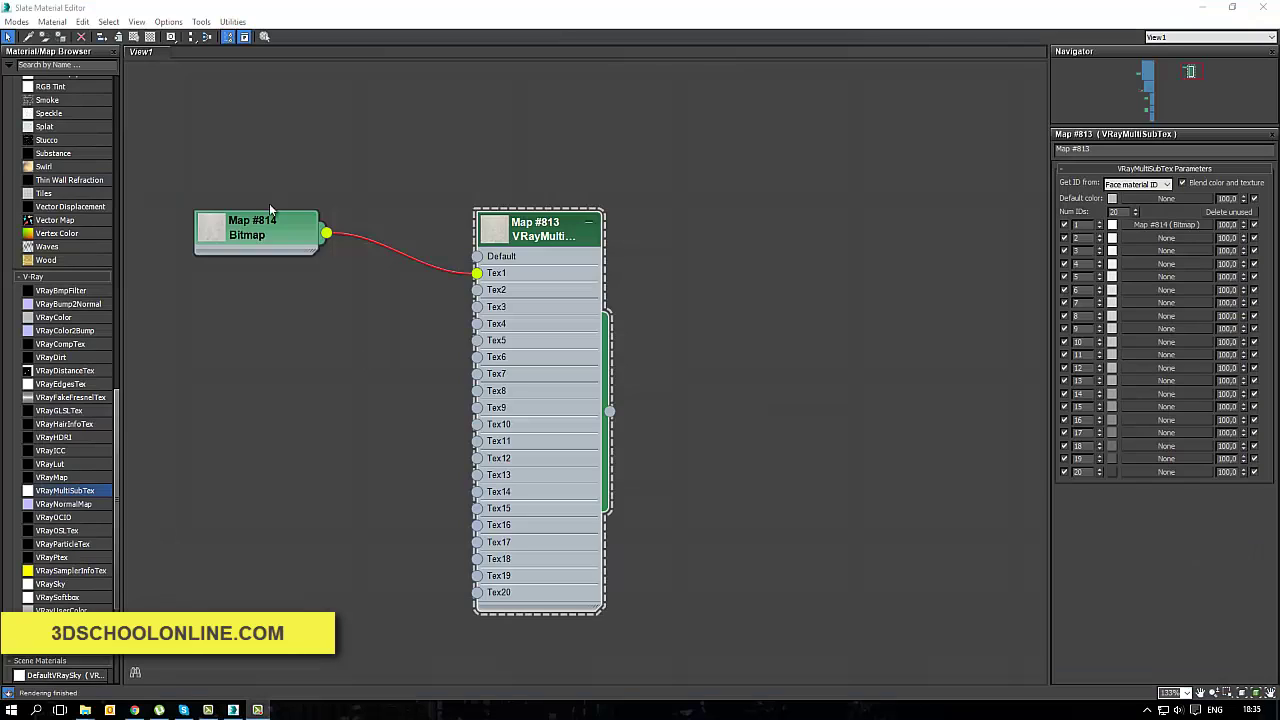
Step: View the marble bitmap's image in its cropping window and enable Apply for its cropping
double_click(316, 236)
left_click(1236, 362)
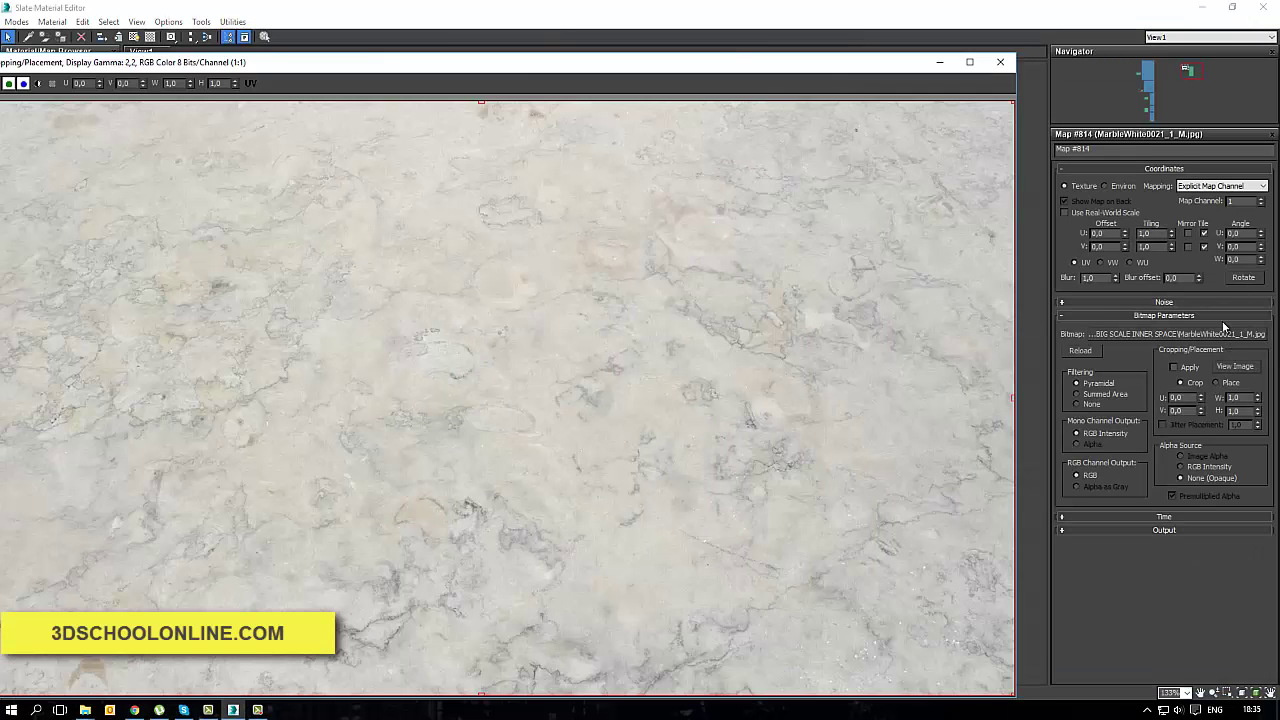
left_click(1190, 367)
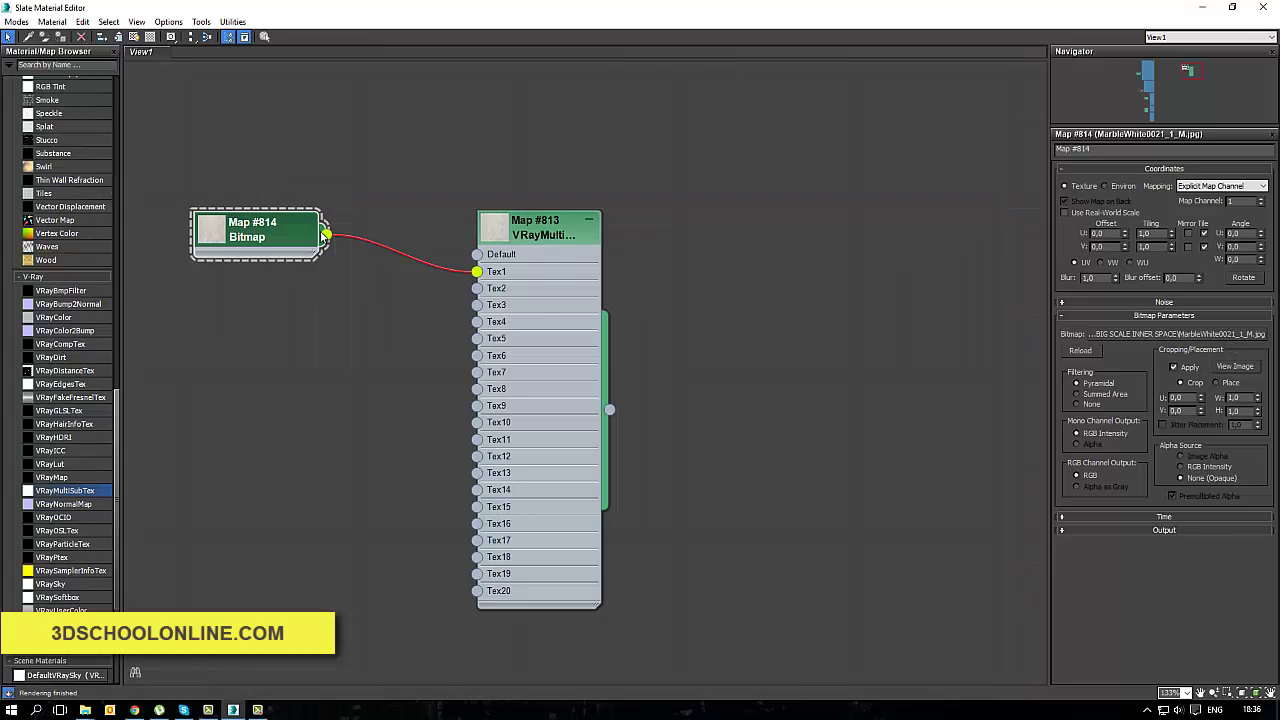
Step: Connect the marble bitmap to the Tex2 and Tex3 inputs of the VRayMultiSubTex
left_click_drag(334, 236, 484, 298)
left_click_drag(326, 237, 477, 288)
left_click_drag(325, 235, 477, 305)
Step: Copy the marble bitmap to IDs 4 and 5 of the VRayMultiSubTex with the Copy method and align the ID 4 node
left_click(537, 228)
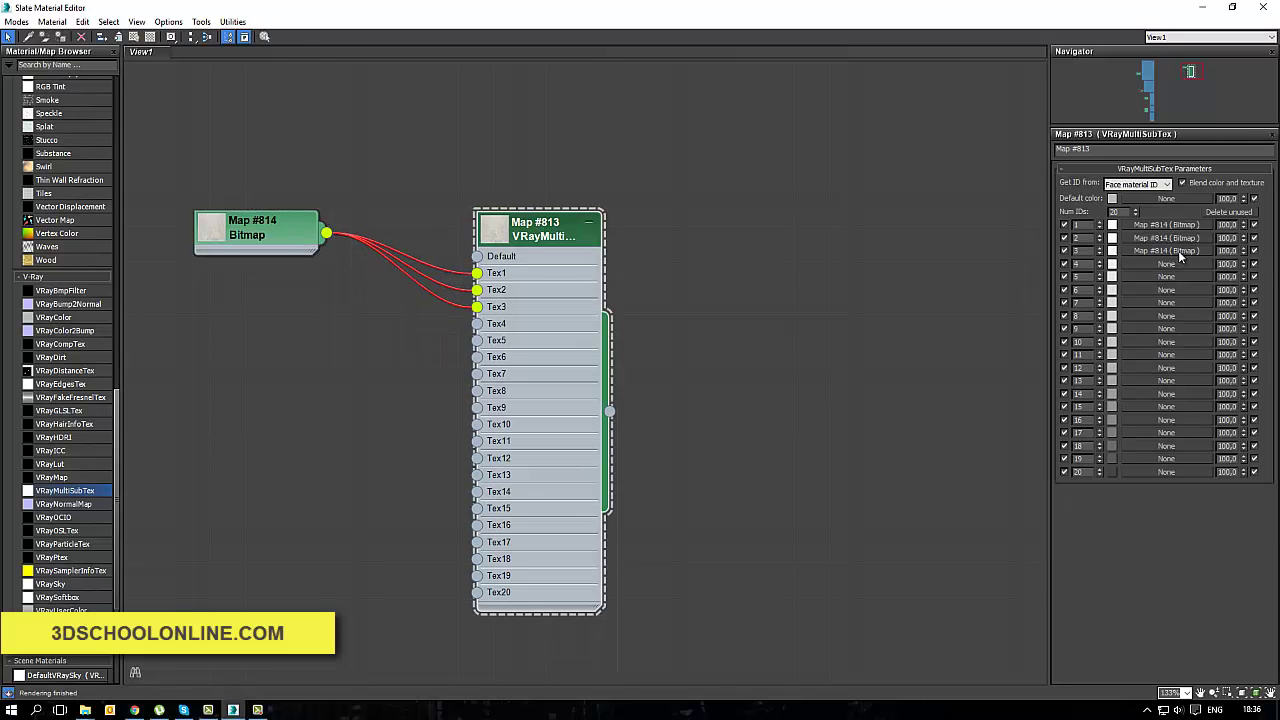
left_click_drag(1180, 257, 1172, 272)
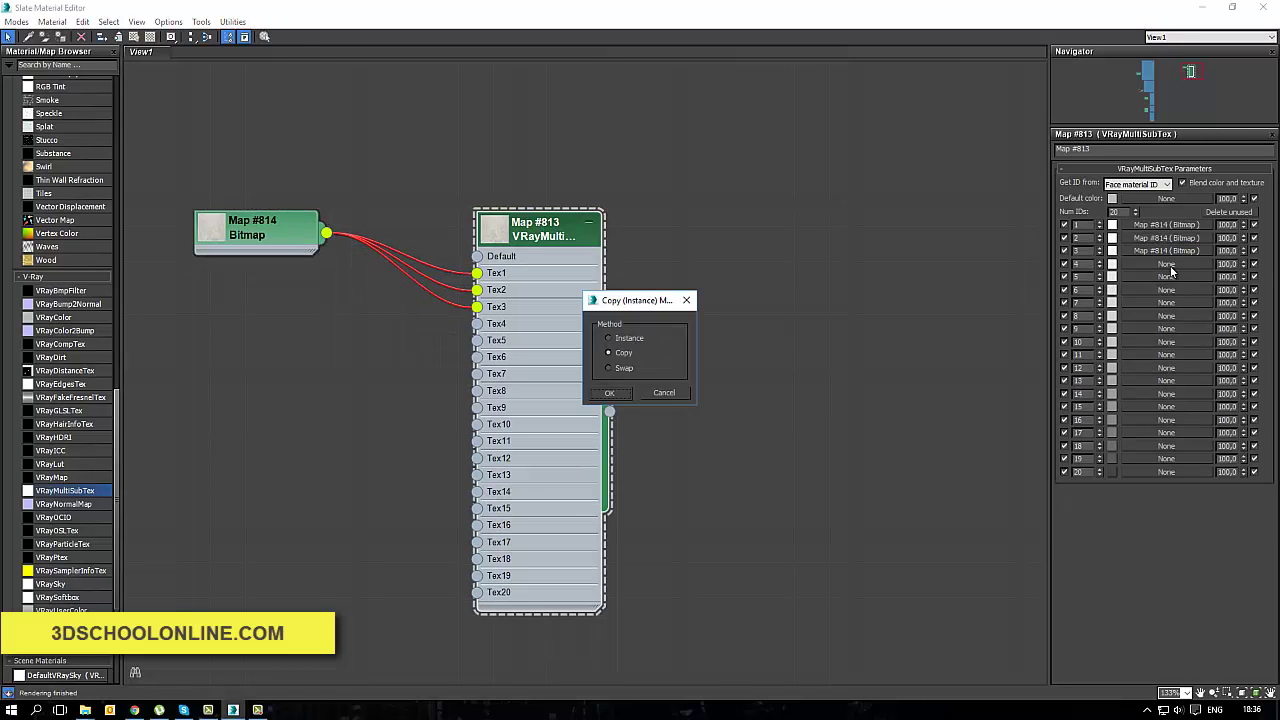
left_click(611, 392)
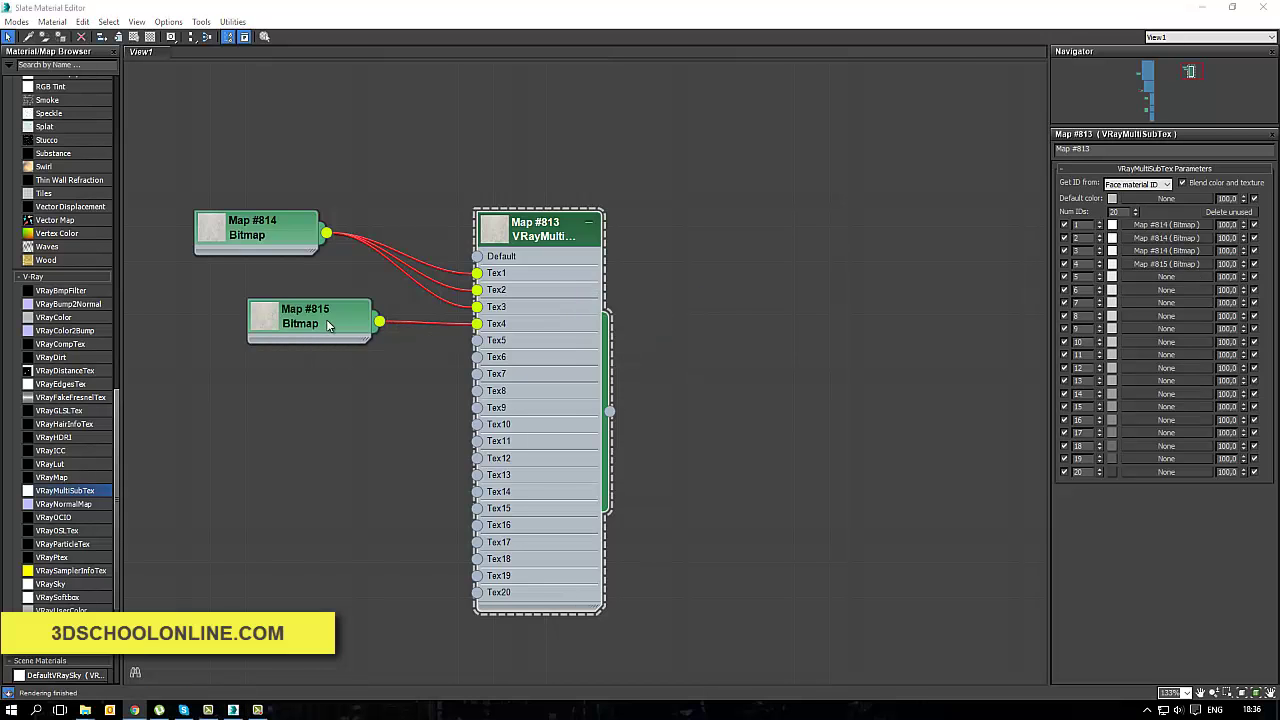
left_click_drag(328, 325, 273, 322)
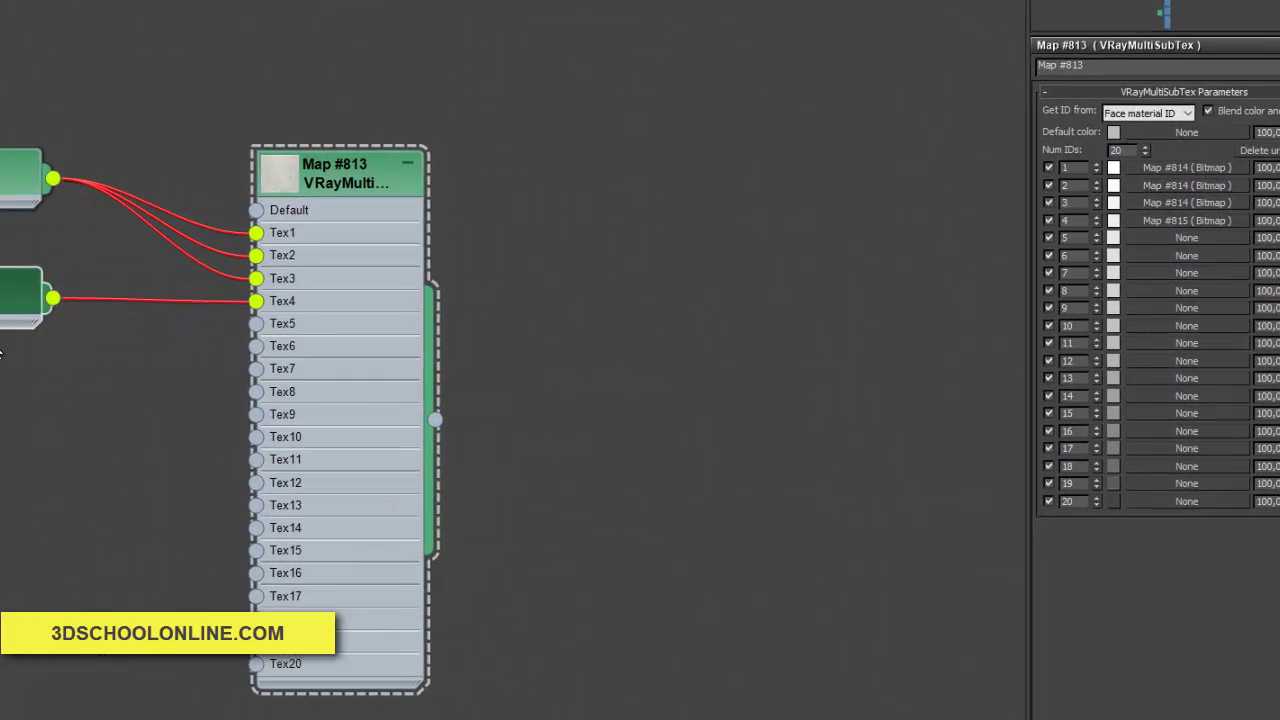
left_click(1197, 219)
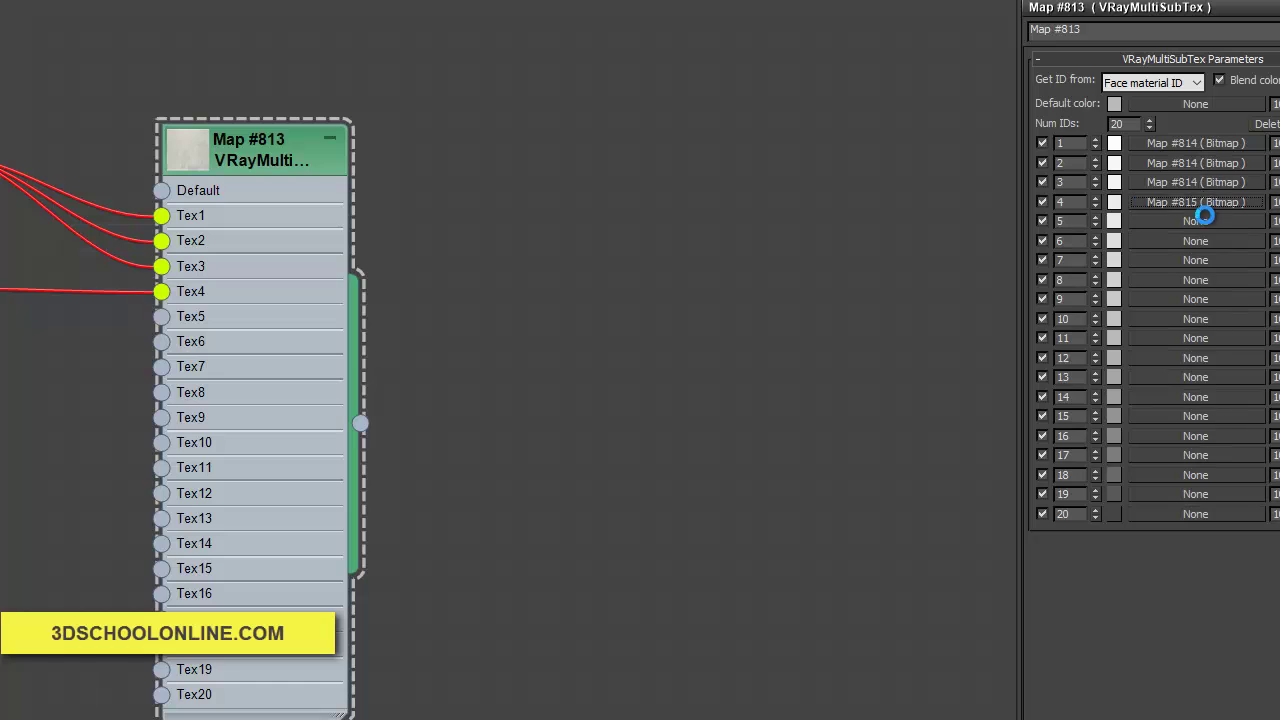
left_click(355, 391)
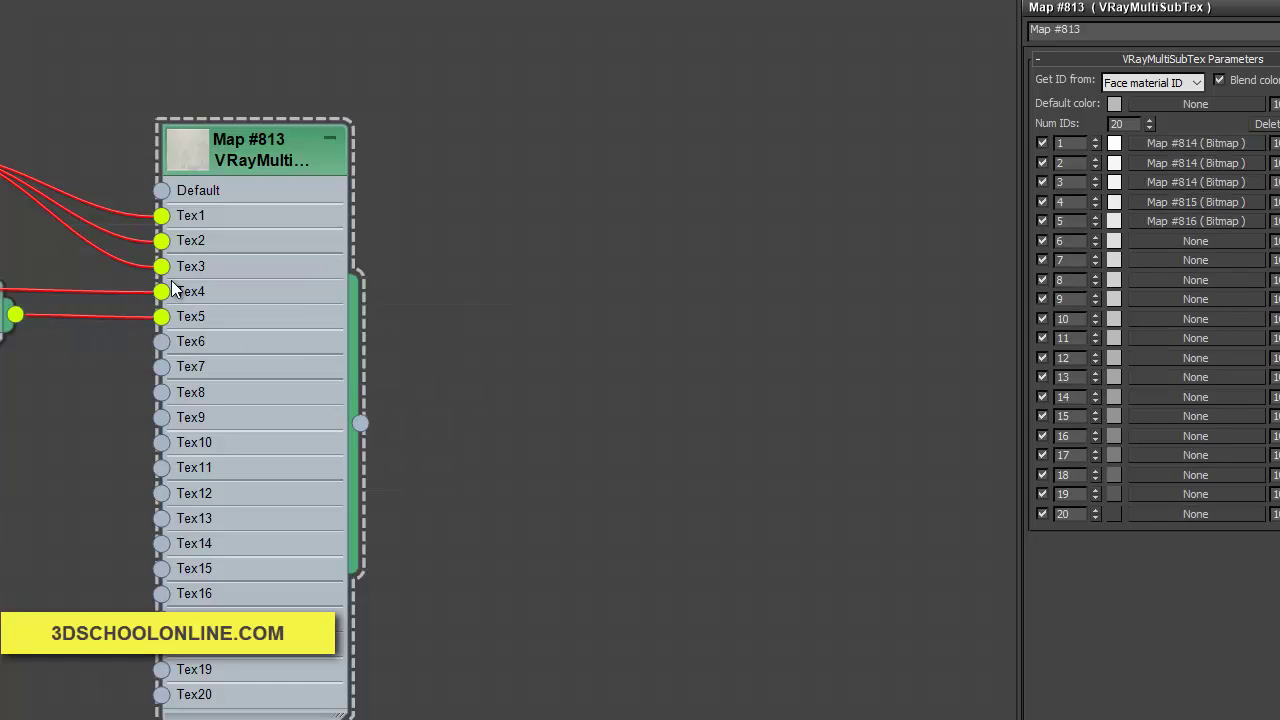
Step: Disconnect the shared marble bitmap from the Tex3 and Tex2 inputs
left_click_drag(162, 266, 69, 266)
mouse_move(162, 240)
left_mouse_down()
mouse_move(112, 243)
mouse_move(162, 191)
mouse_move(165, 228)
left_mouse_up()
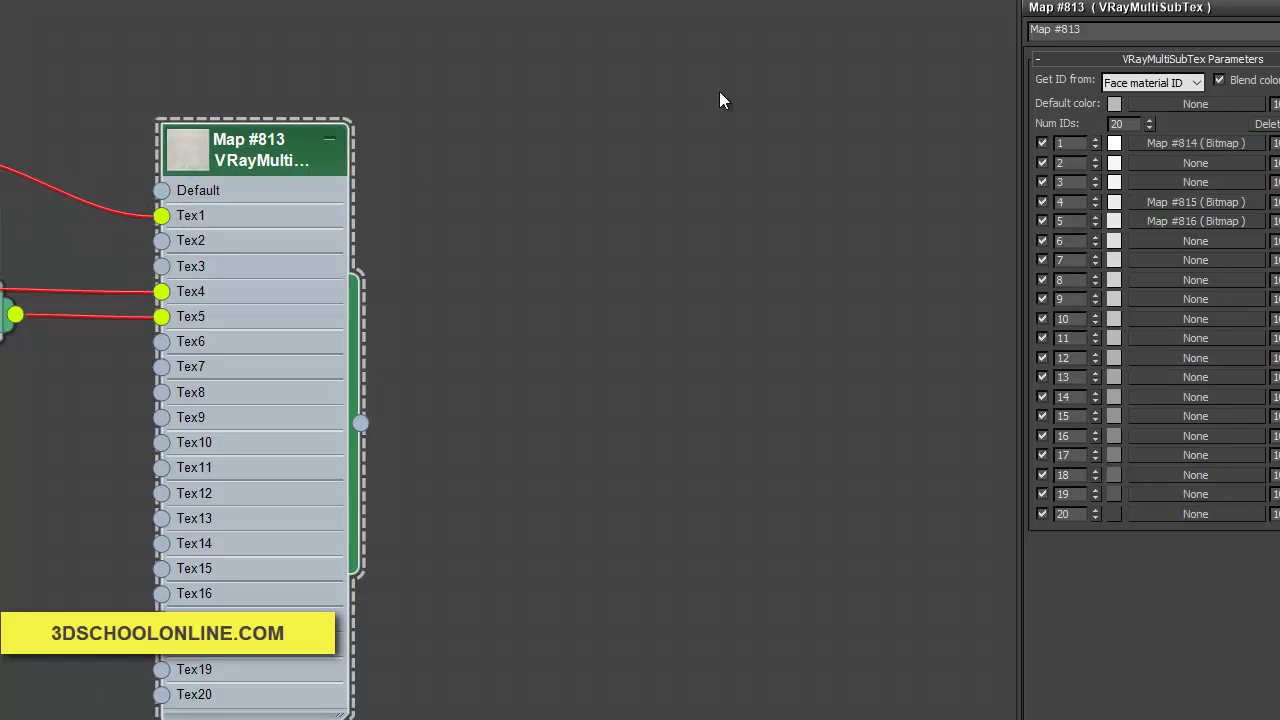
Step: Browse the Standard and V-Ray map types for the VRayMultiSubTex default color without assigning one
left_click(1185, 104)
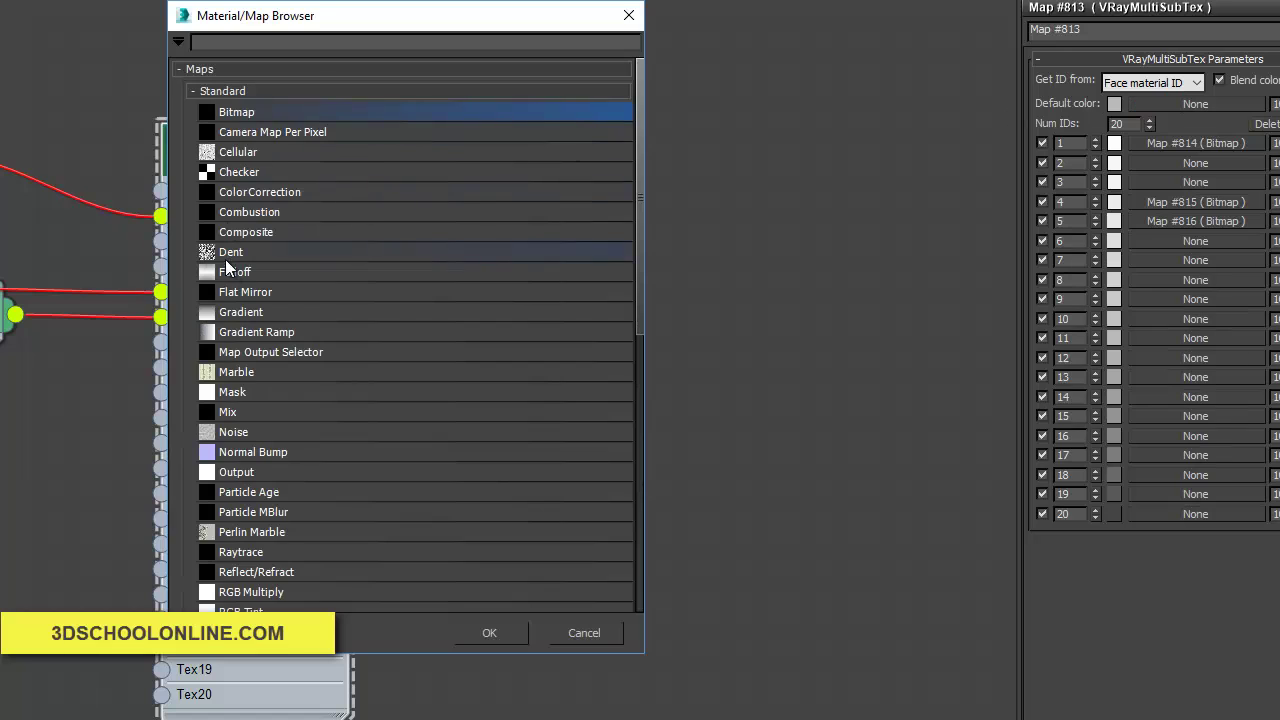
left_click(222, 91)
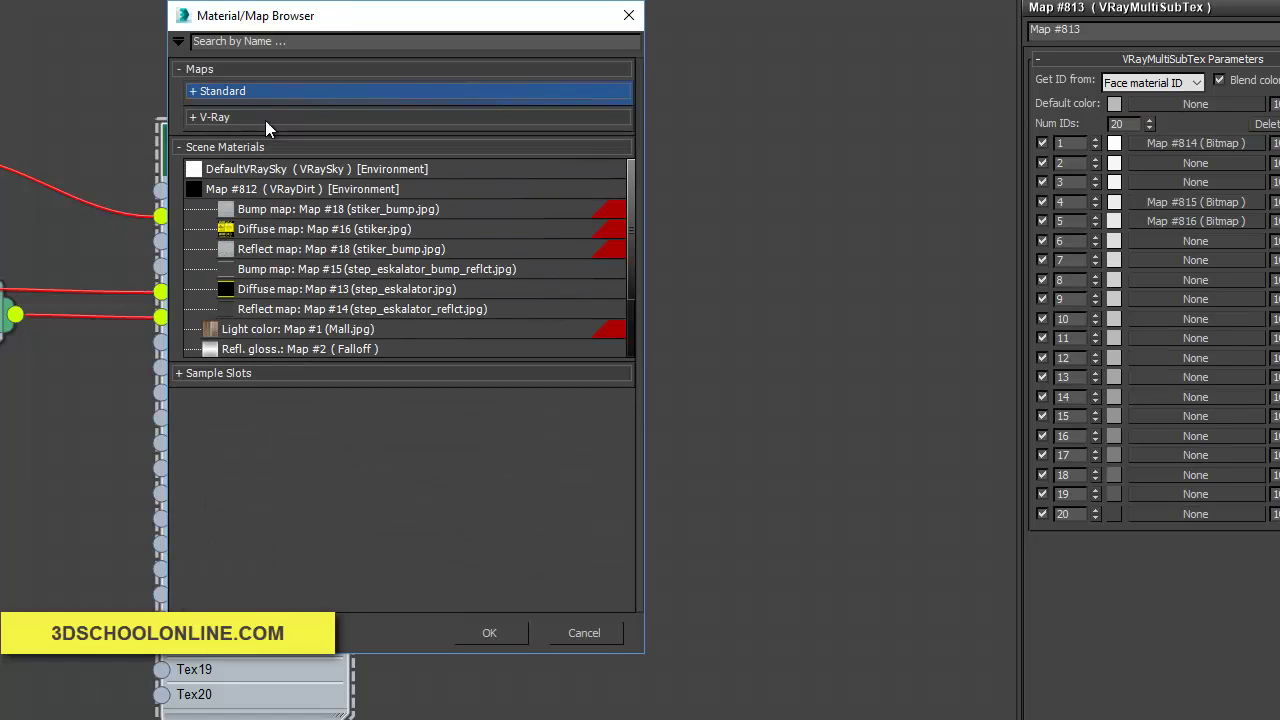
left_click(215, 117)
left_click(271, 298)
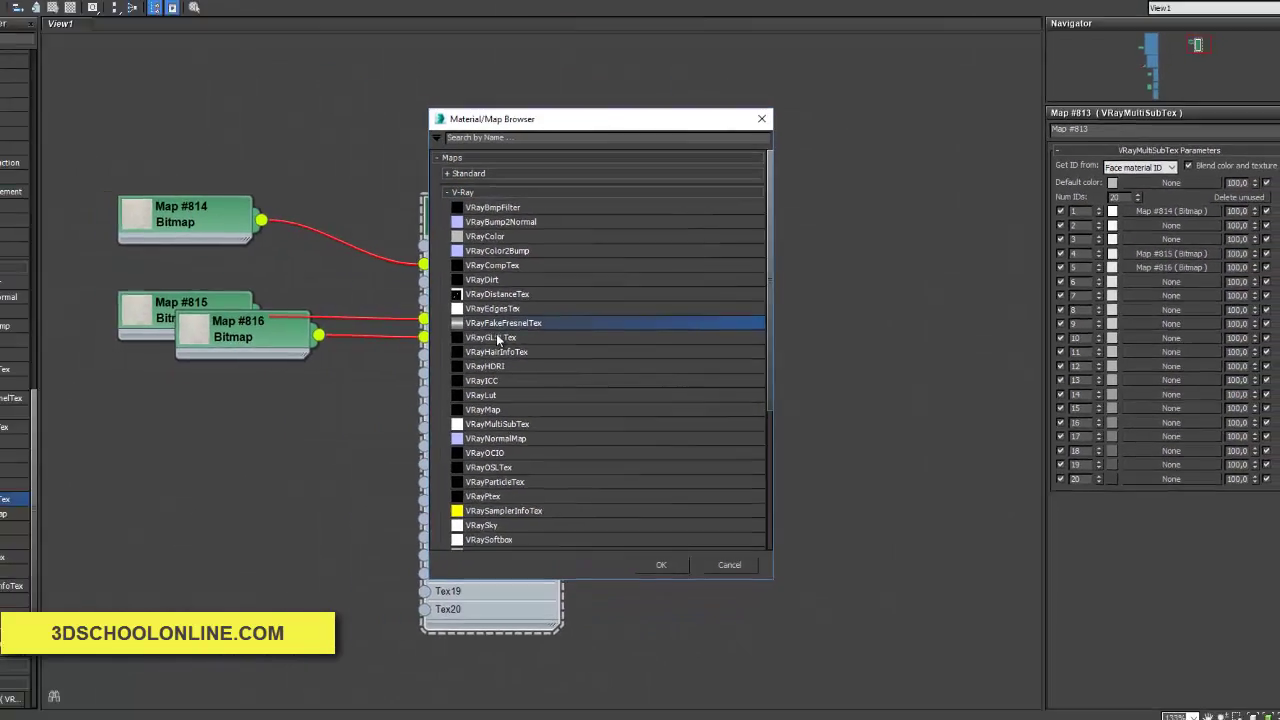
scroll(331, 366, "down", 3)
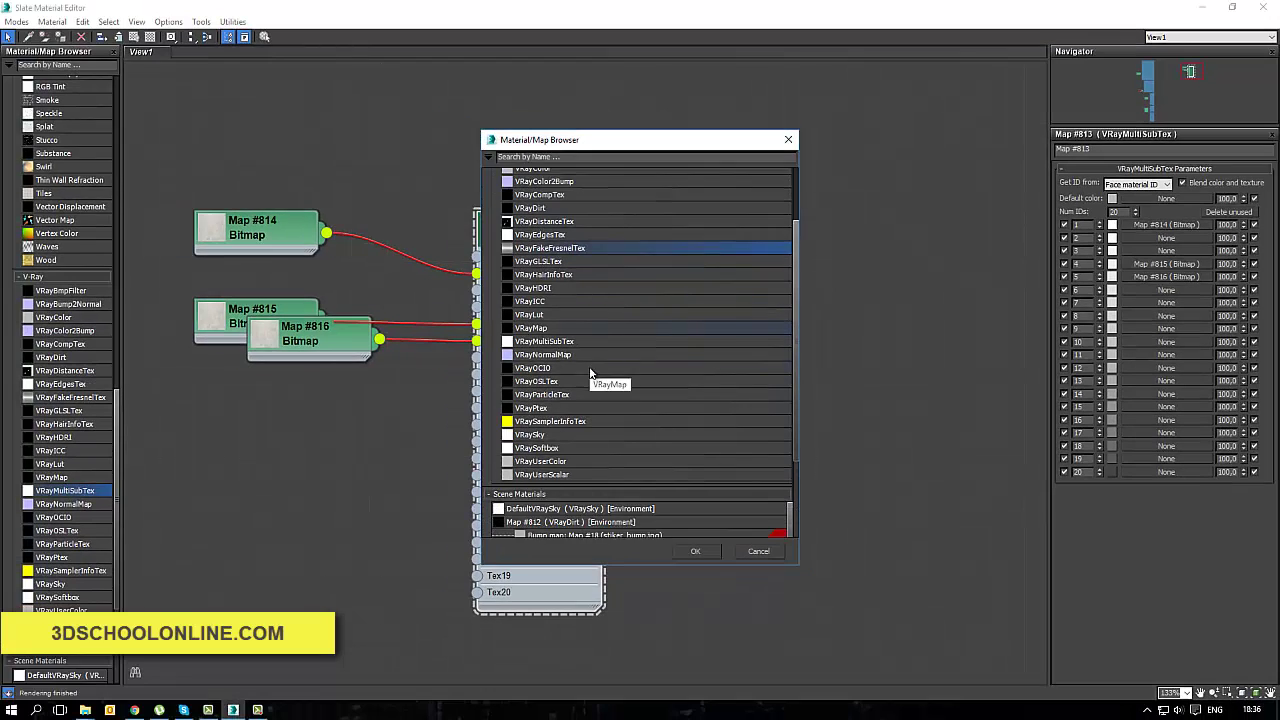
scroll(588, 396, "down", 1)
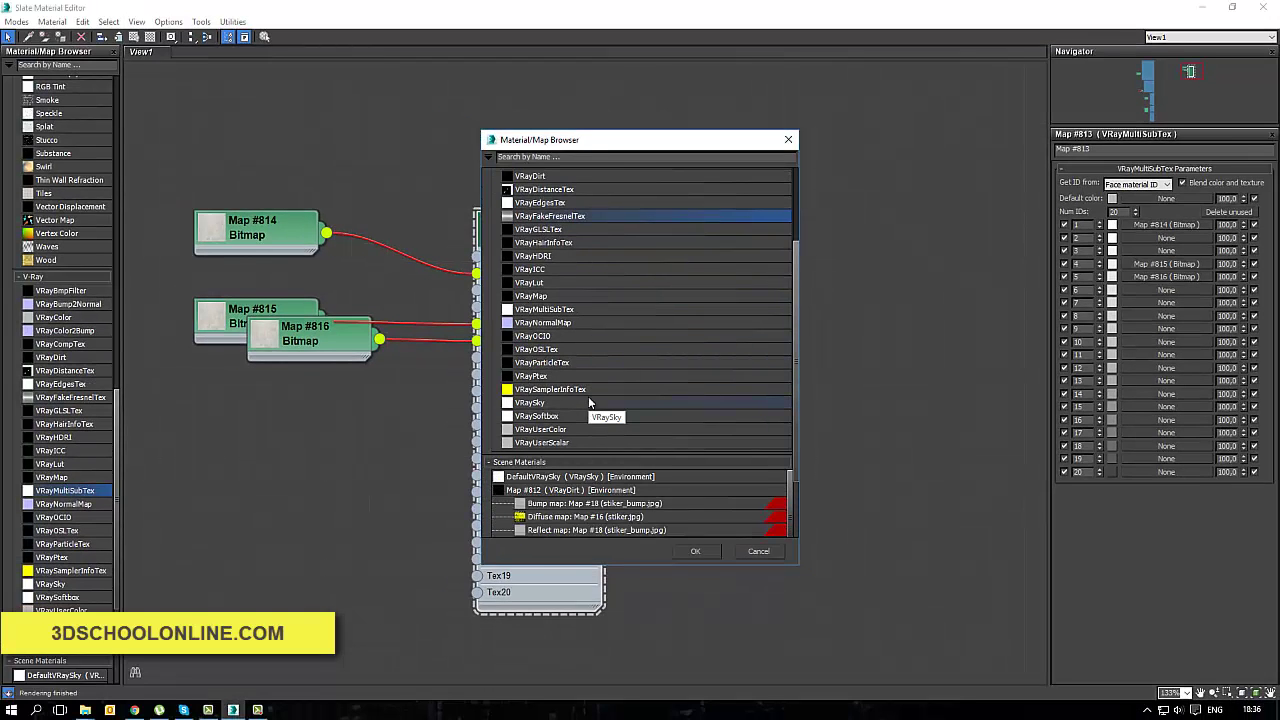
scroll(587, 400, "up", 1)
scroll(602, 379, "up", 4)
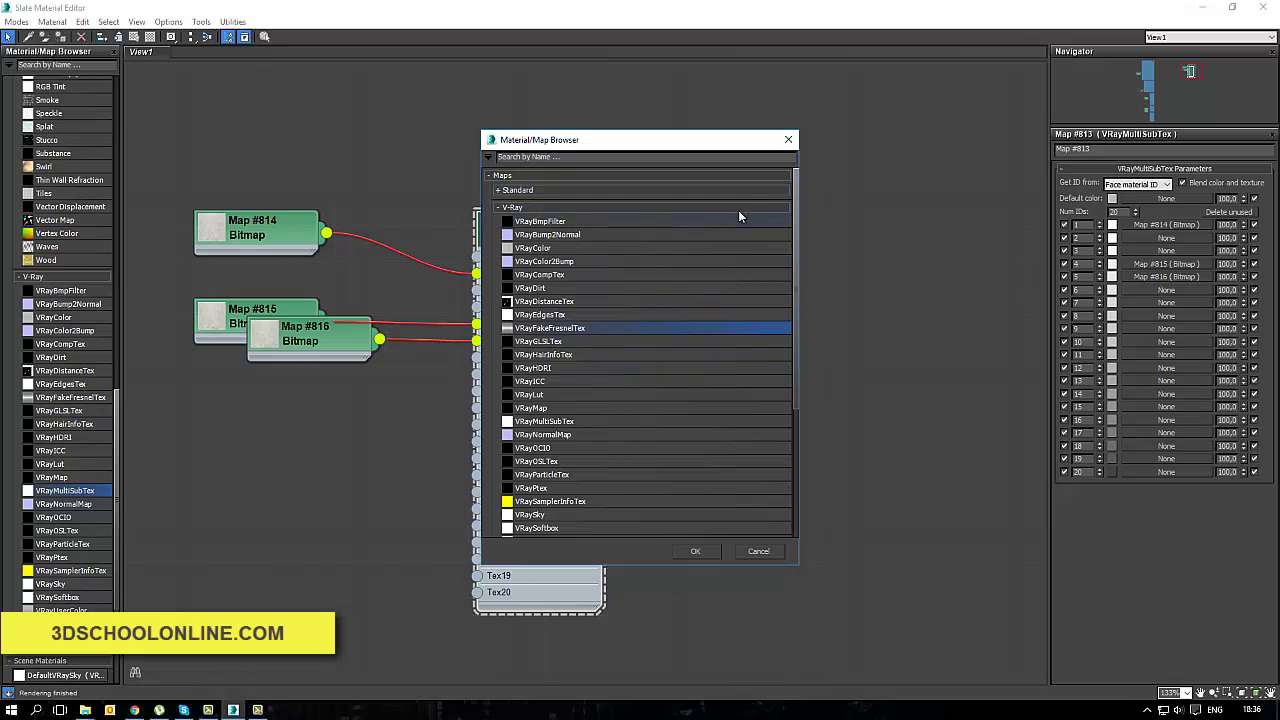
left_click(788, 139)
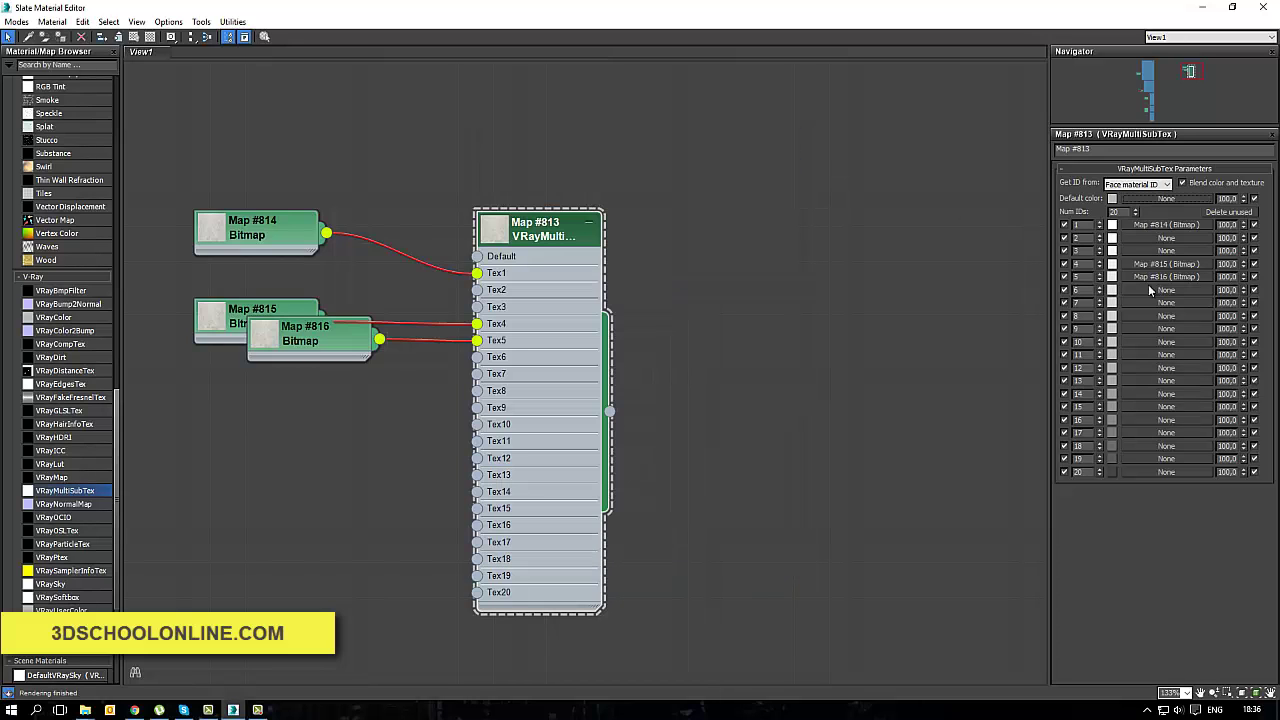
Step: Fill IDs 2, 3, 6 and 7 of the VRayMultiSubTex with independent copies of the marble bitmap
left_click_drag(1159, 223, 1157, 254)
left_click(605, 397)
left_click(609, 393)
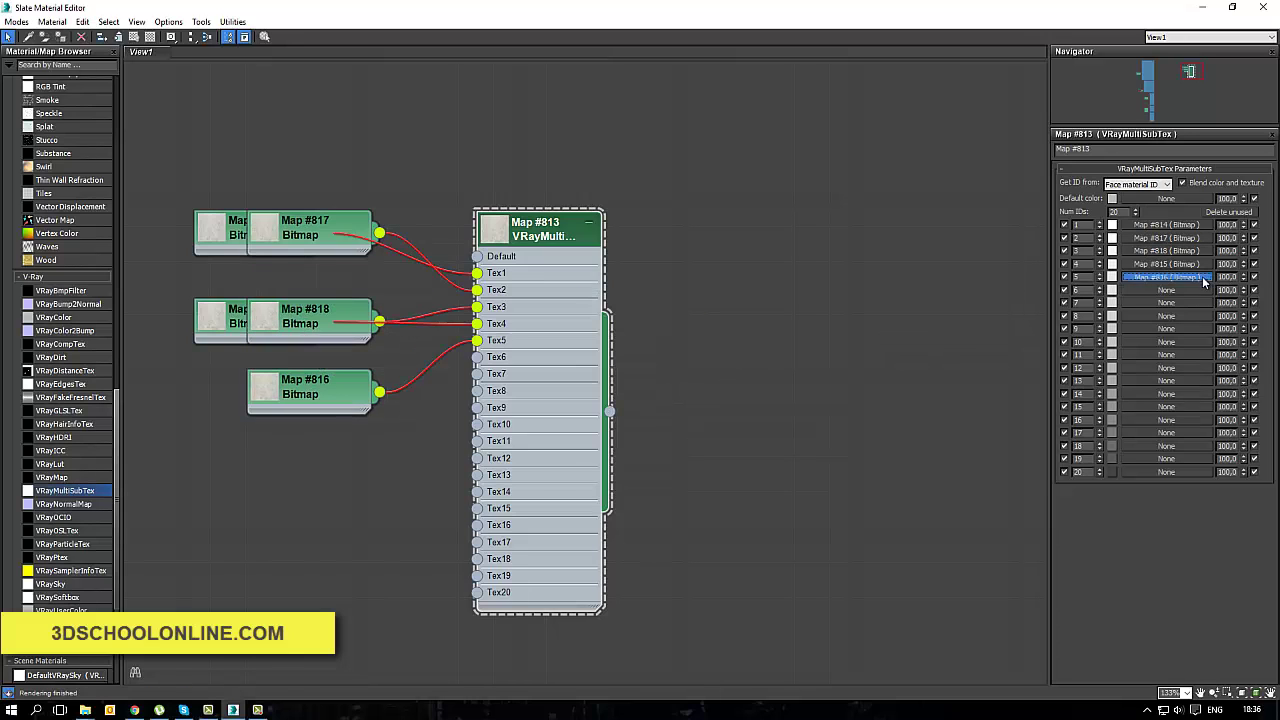
left_click_drag(1204, 294, 1170, 303)
left_click(609, 393)
left_click(609, 393)
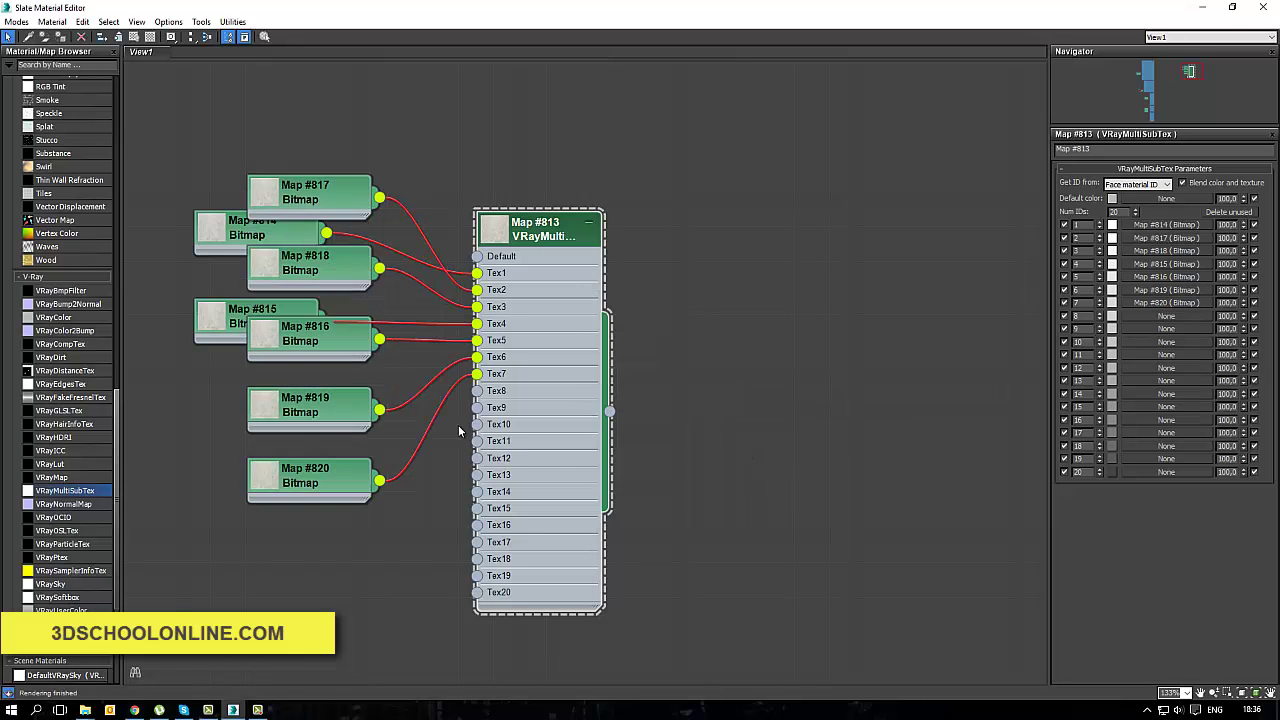
Step: Fill IDs 8 to 12 of the VRayMultiSubTex with independent copies of the marble bitmap
left_click_drag(1165, 311, 1187, 340)
key("Return")
key("Return")
key("Return")
right_click(1187, 341)
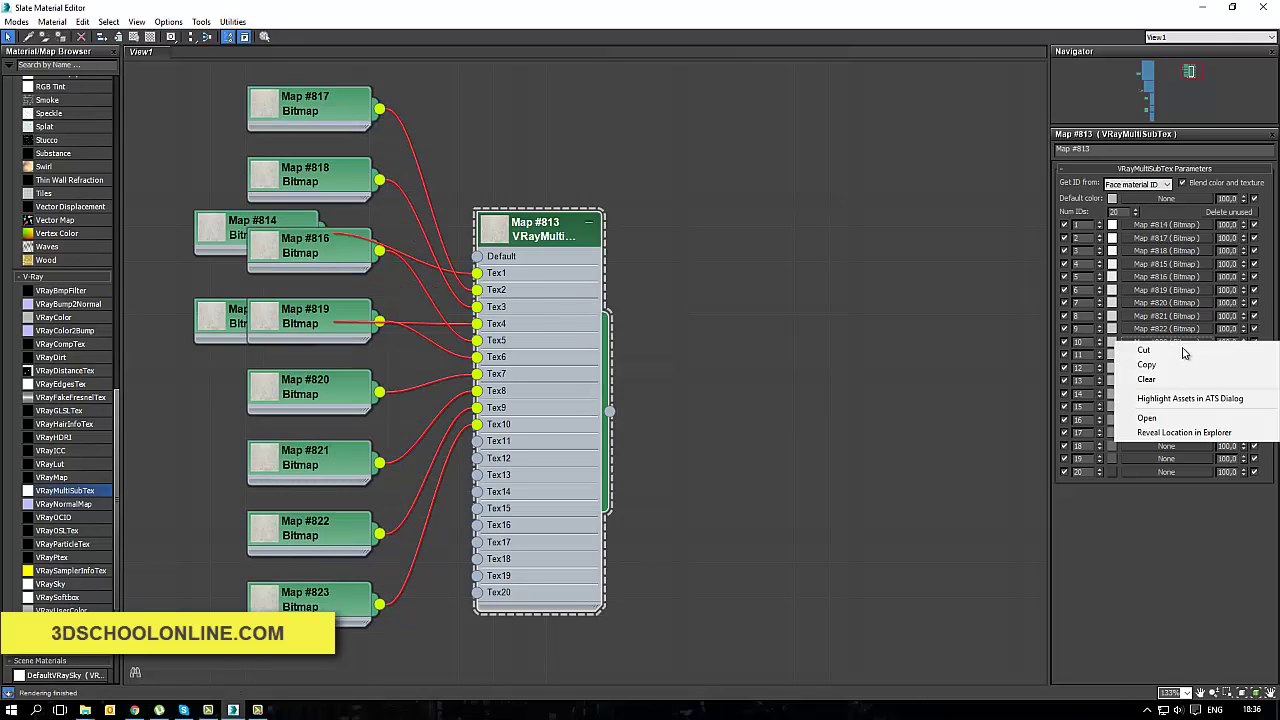
left_click(1165, 366)
right_click(1196, 360)
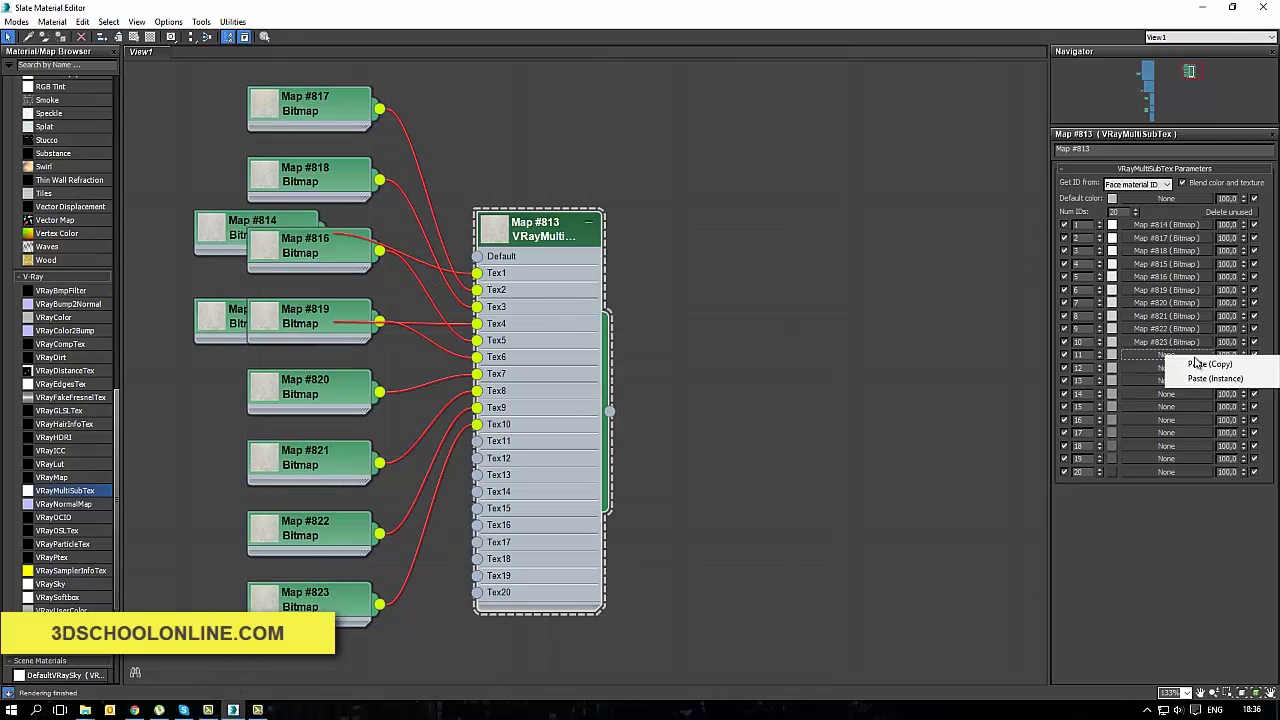
left_click(1200, 367)
right_click(1190, 368)
left_click(1195, 374)
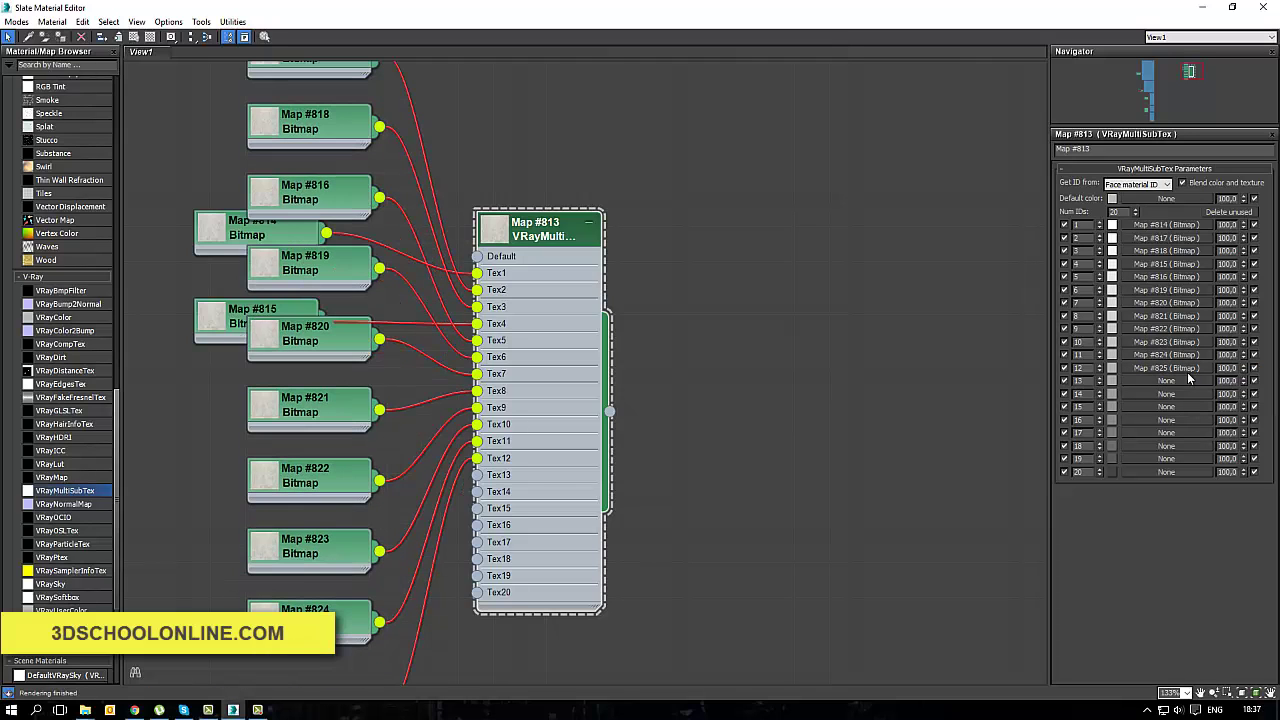
Step: Fill IDs 13 to 17 of the VRayMultiSubTex with independent copies of the marble bitmap
right_click(1185, 381)
left_click(1200, 388)
right_click(1173, 394)
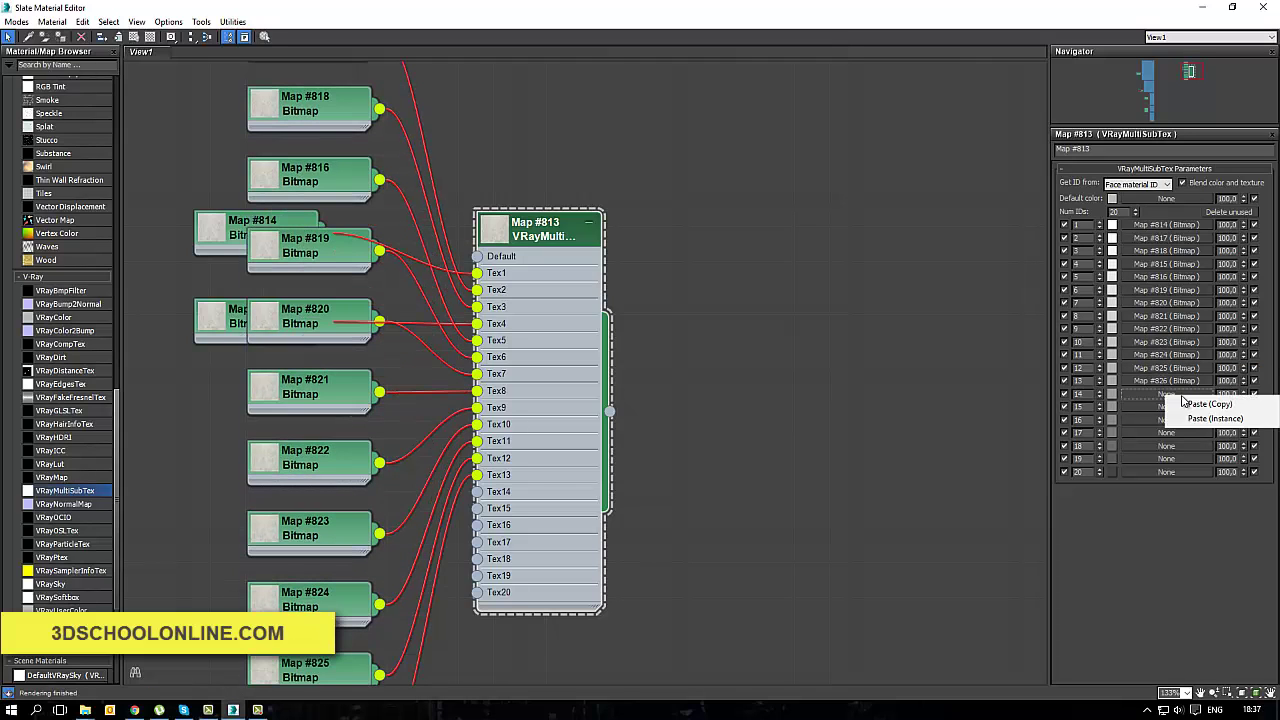
left_click(1195, 401)
right_click(1187, 407)
left_click(1200, 413)
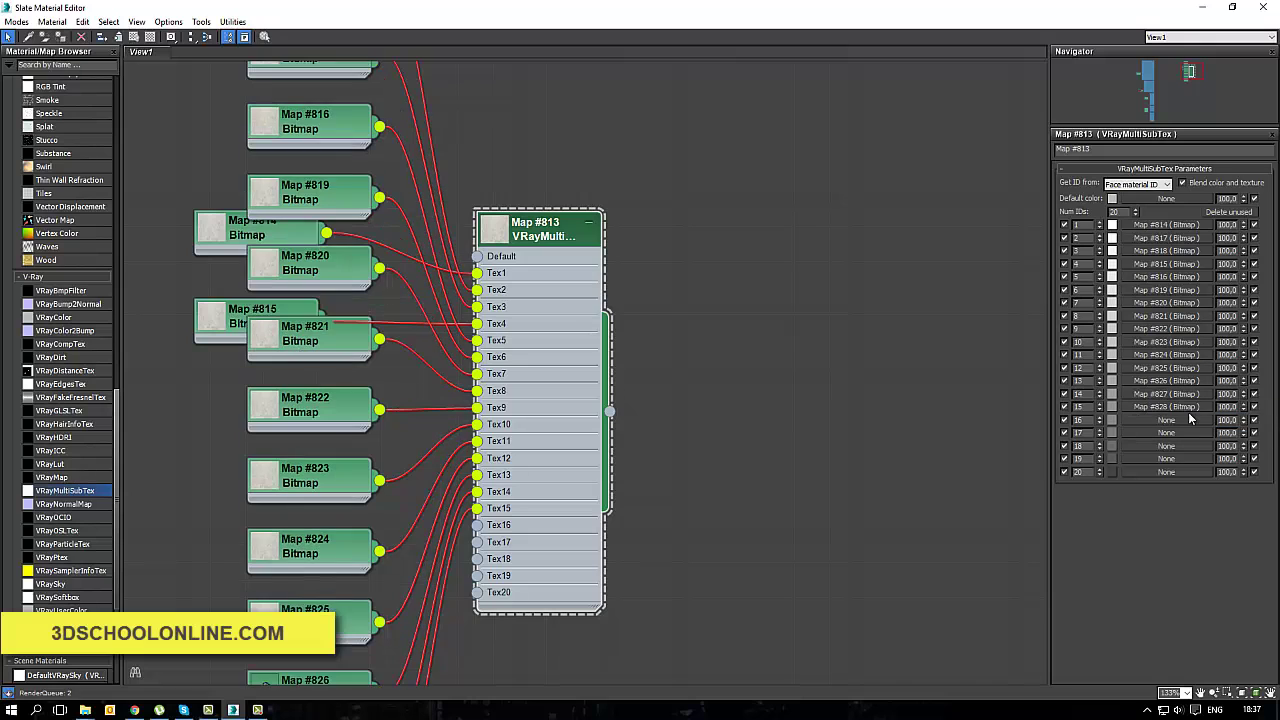
right_click(1187, 420)
left_click(1200, 426)
right_click(1190, 433)
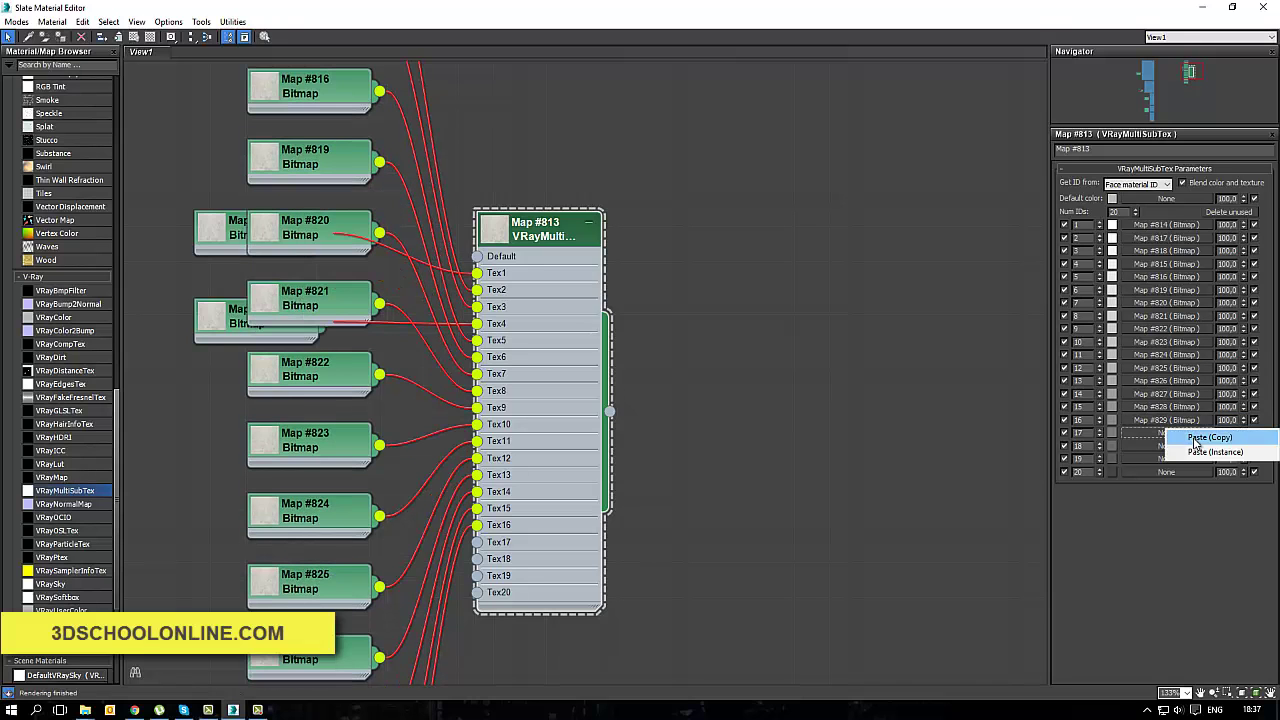
left_click(1207, 437)
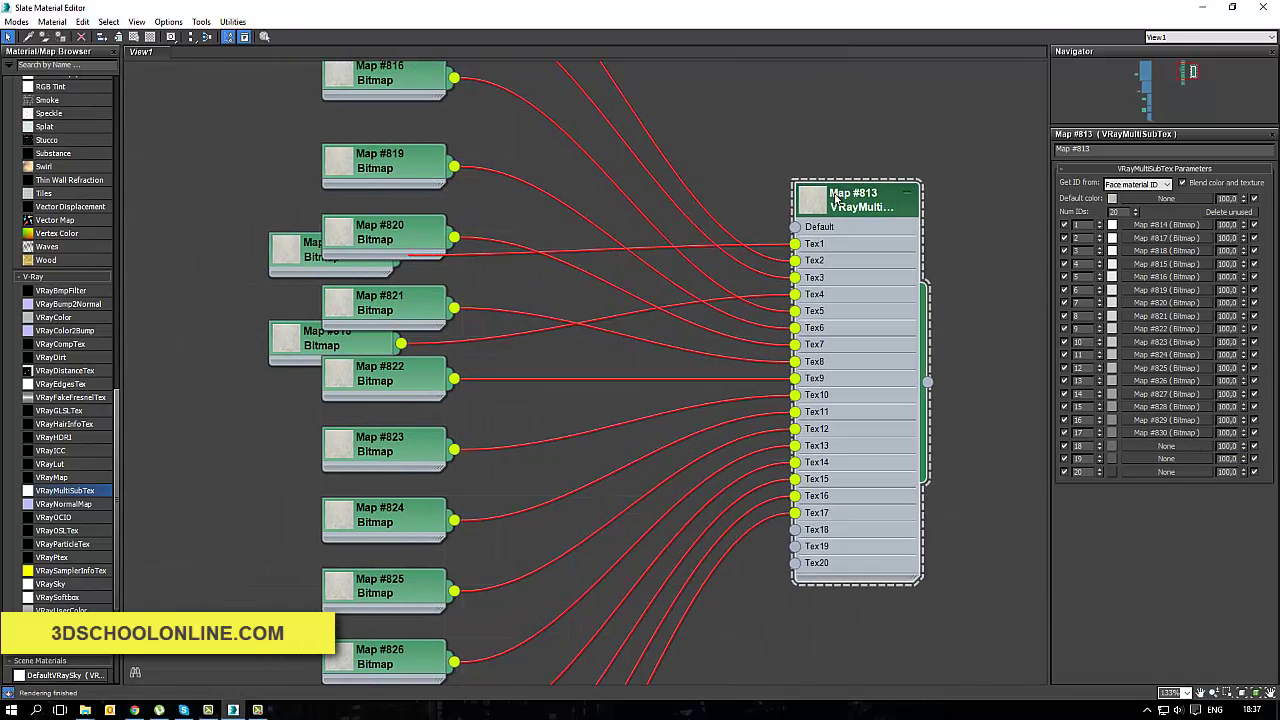
Step: Lay out all nodes in the view automatically and enlarge the preview of the VRayMultiSubTex node
left_click_drag(840, 200, 880, 198)
left_click(200, 37)
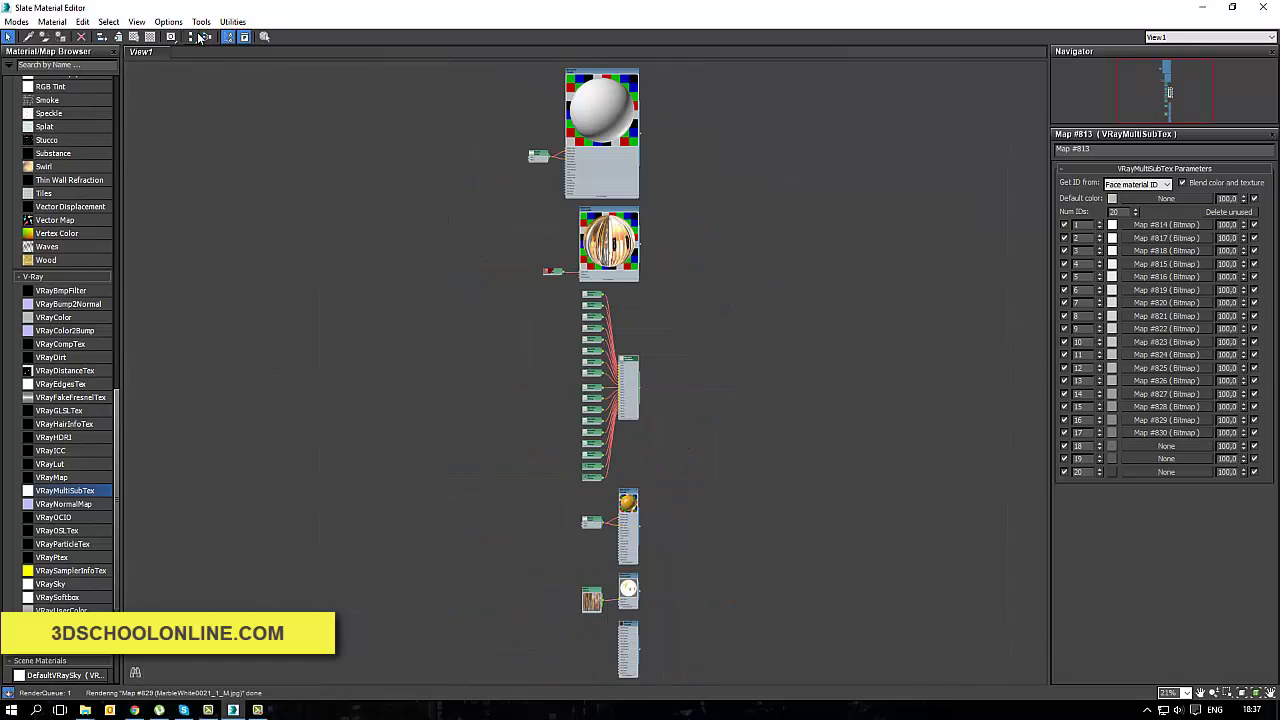
scroll(597, 362, "up", 6)
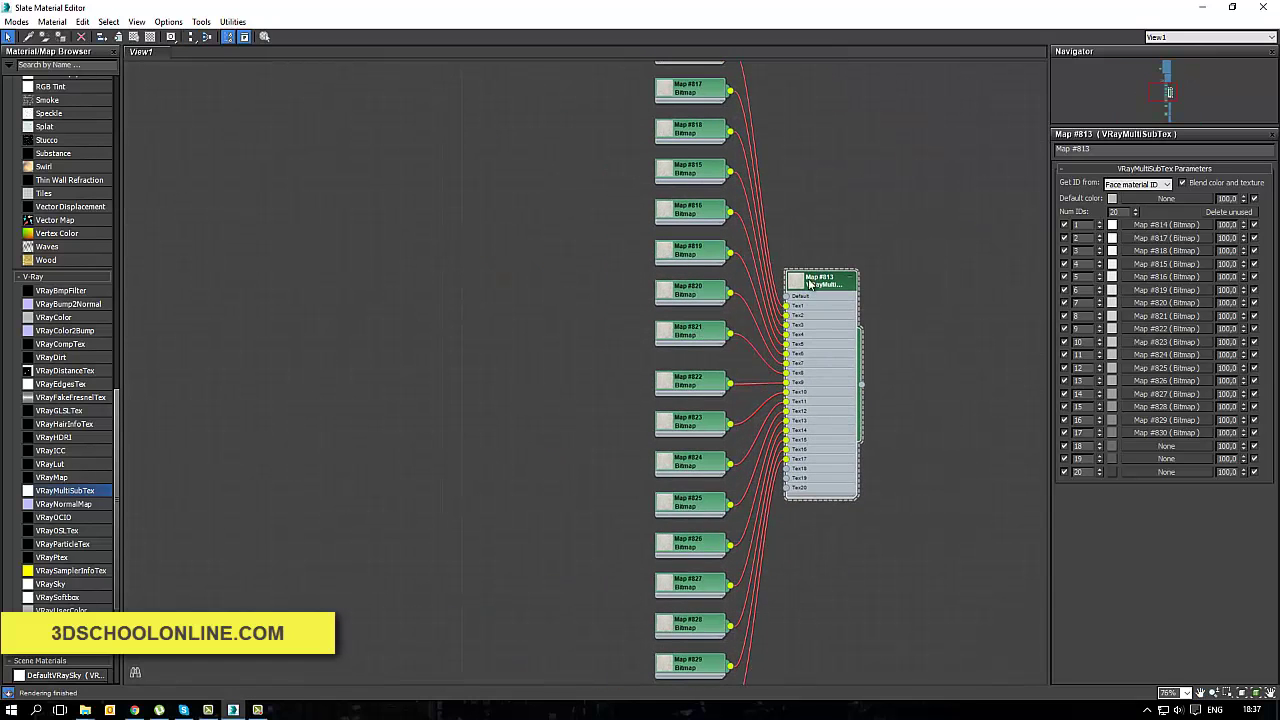
double_click(796, 281)
Step: Crop the ID 1 marble bitmap (Map #814) to its lower-right area, about U 0.476, V 0.371, W 0.524, H 0.629
middle_click_drag(810, 257, 871, 512)
double_click(743, 309)
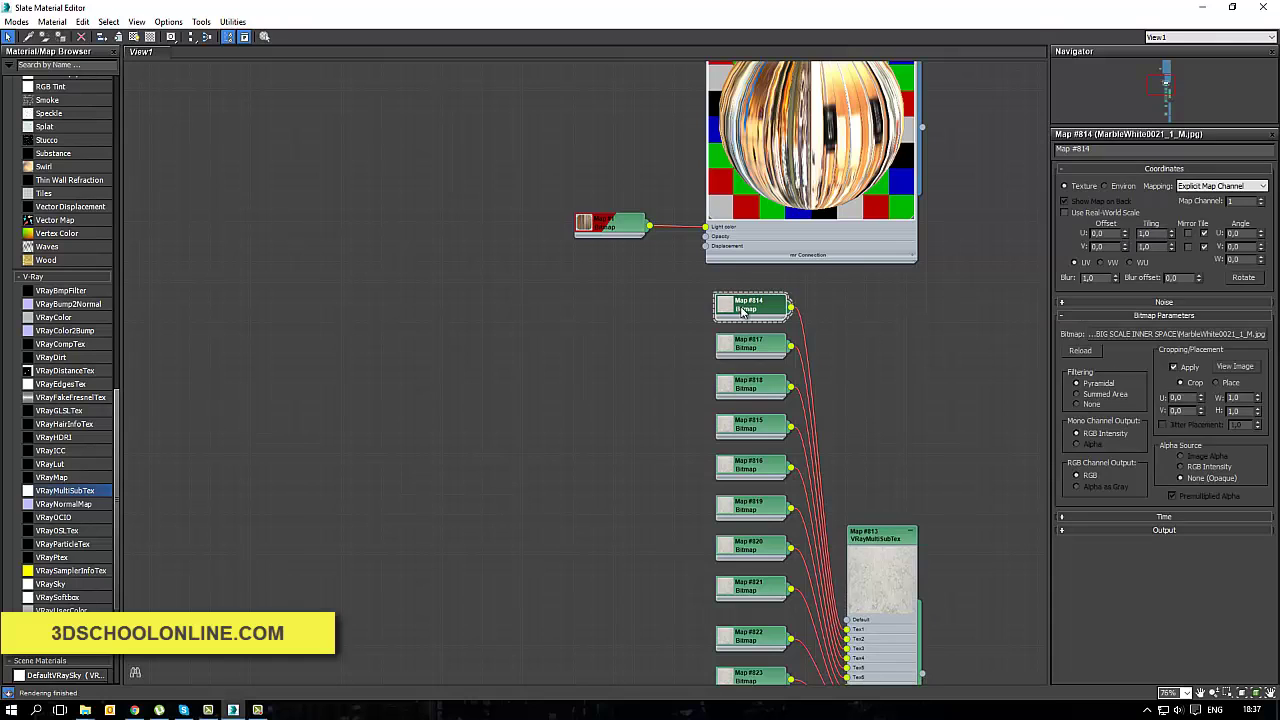
left_click(1238, 374)
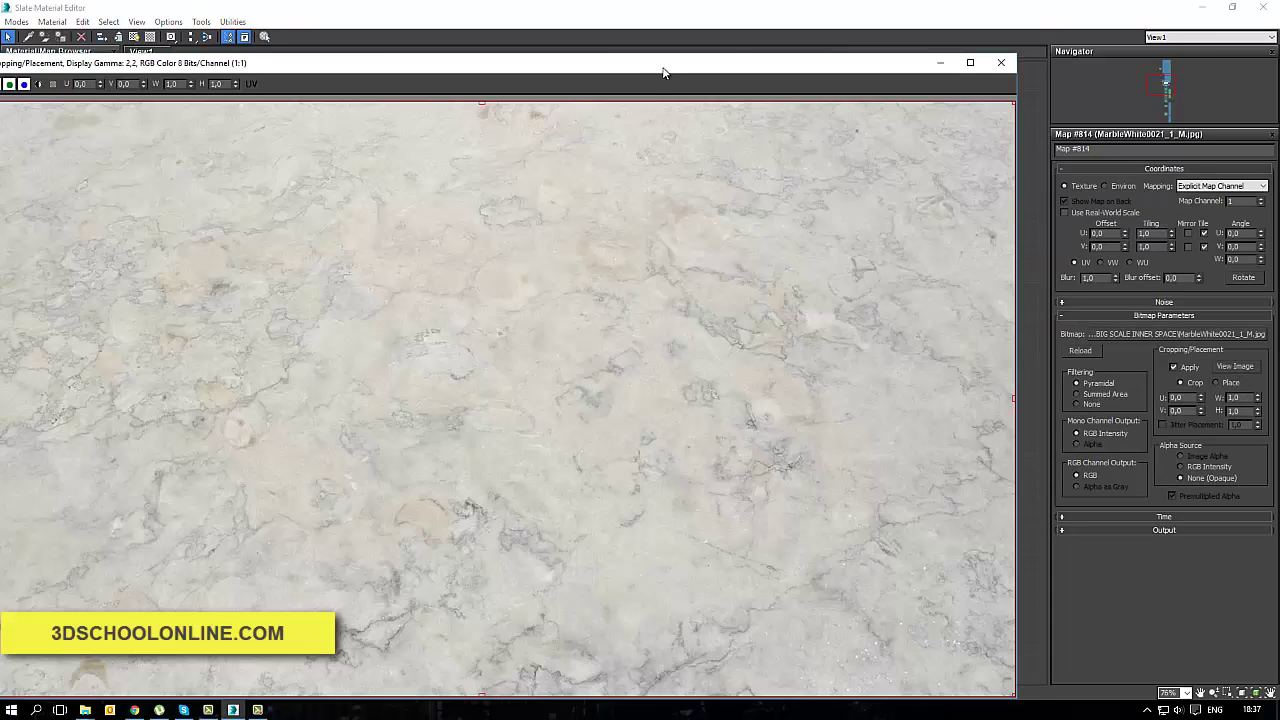
left_click_drag(665, 65, 867, 60)
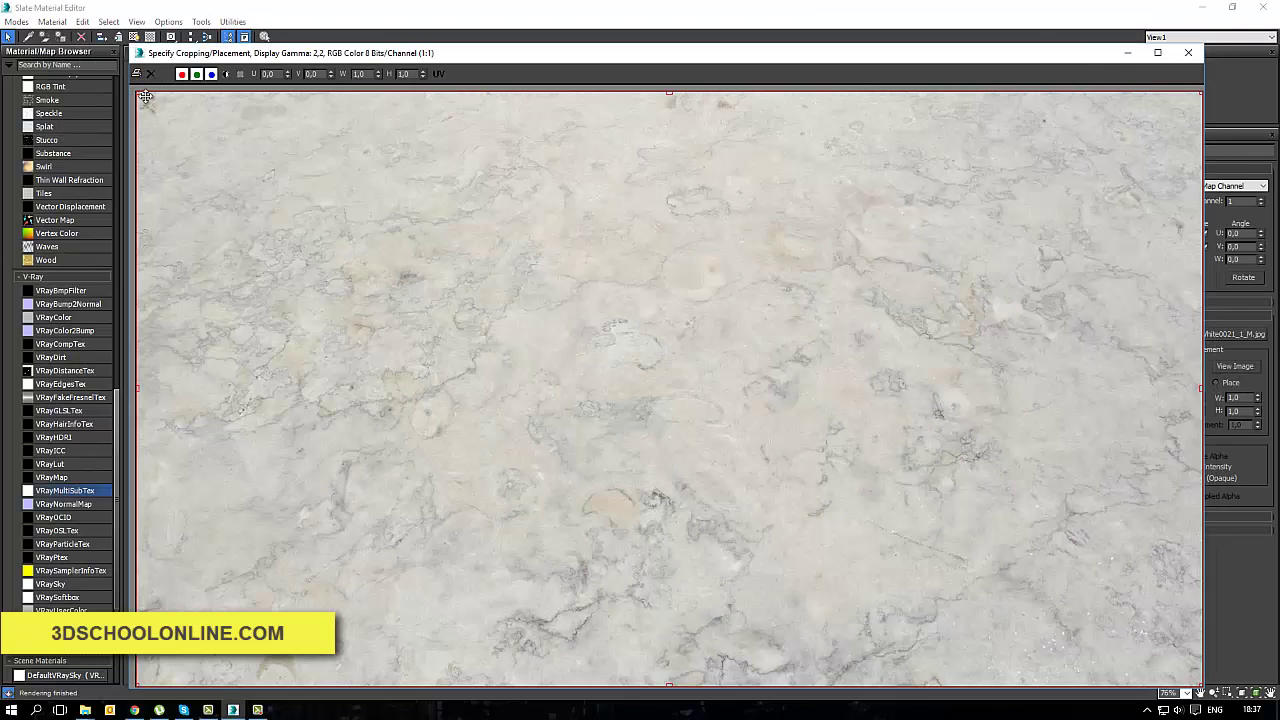
left_click_drag(138, 96, 642, 312)
left_click(1188, 53)
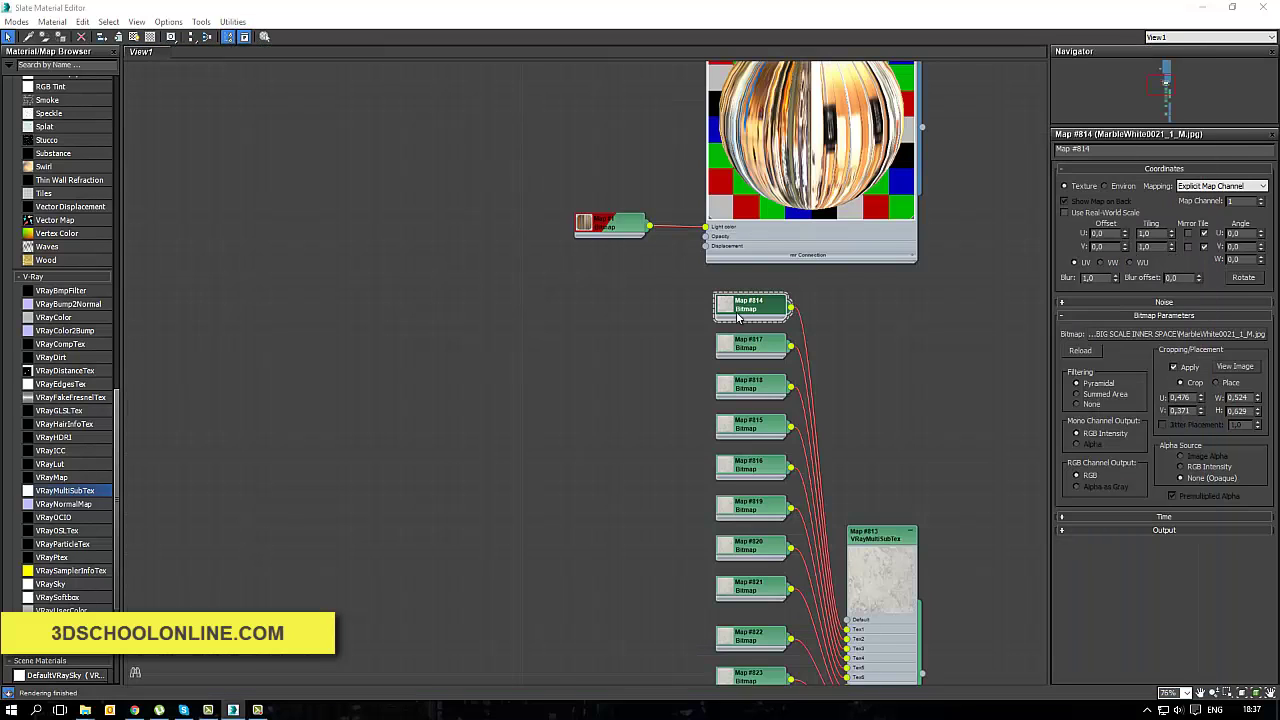
Step: Crop the ID 2 marble bitmap (Map #817) to its lower-left area, about V 0.546, W 0.485, H 0.454
double_click(752, 346)
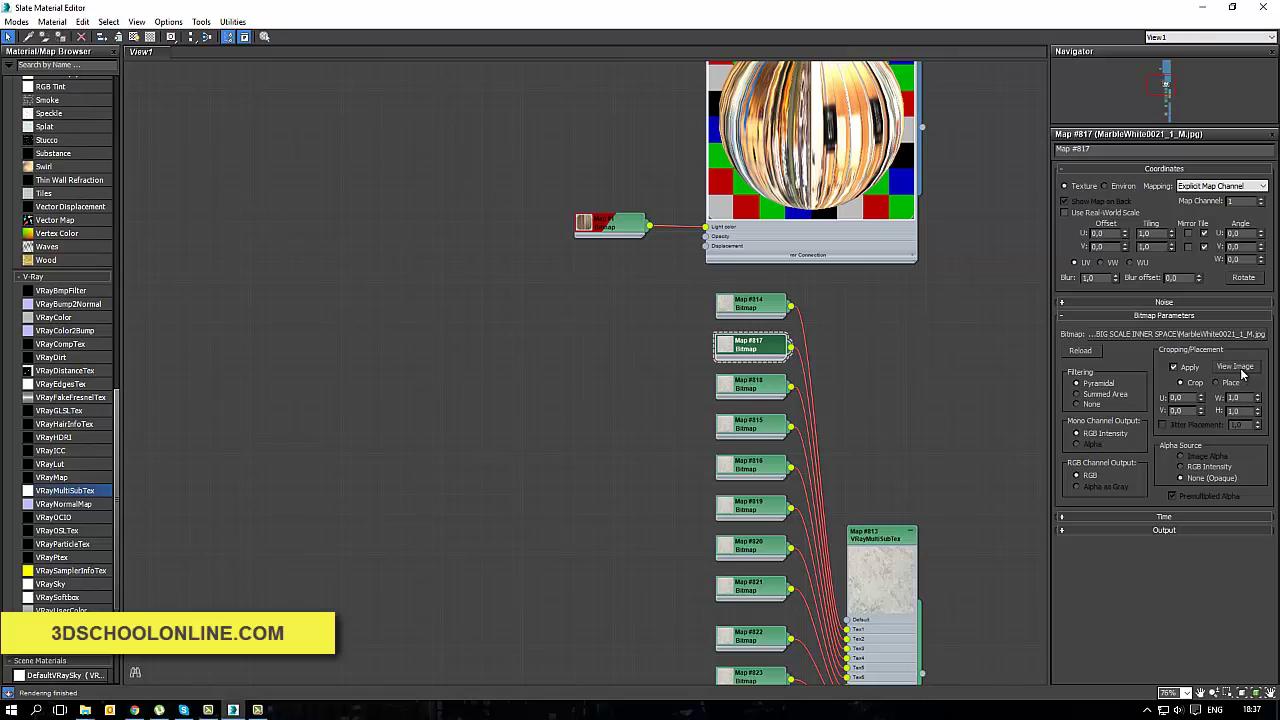
left_click(1236, 367)
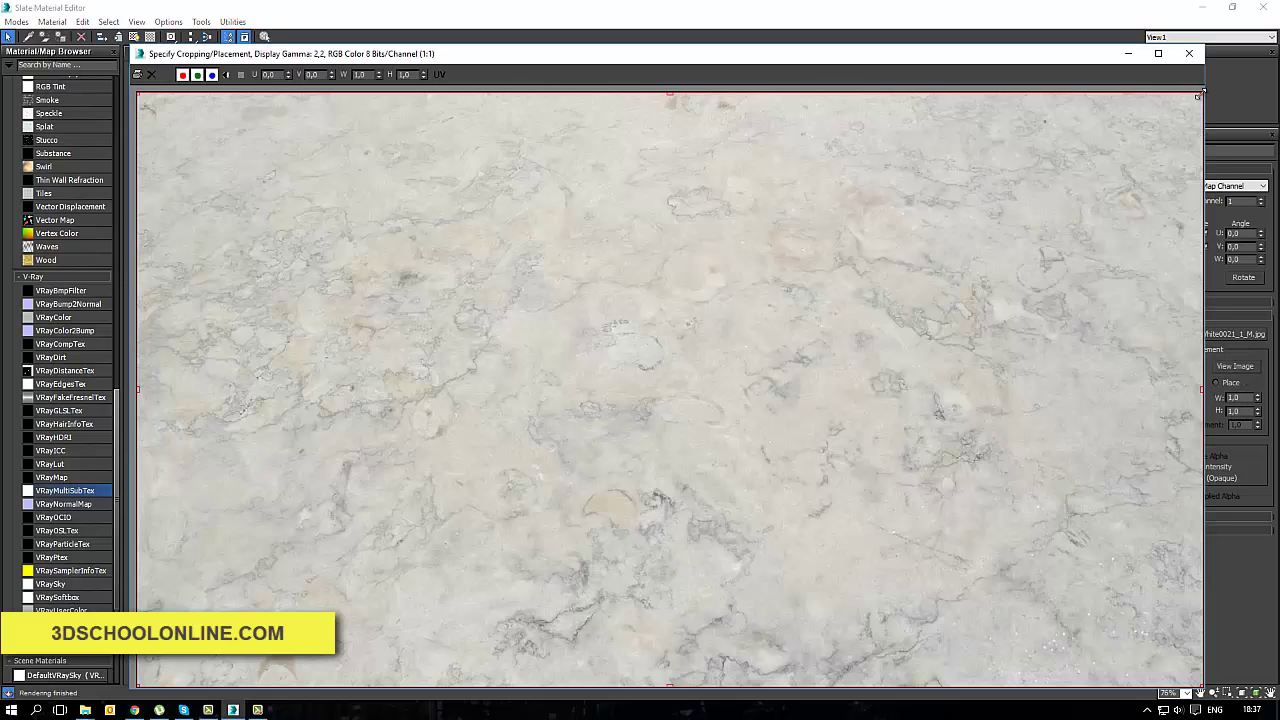
left_click_drag(1201, 93, 653, 417)
left_click(1188, 53)
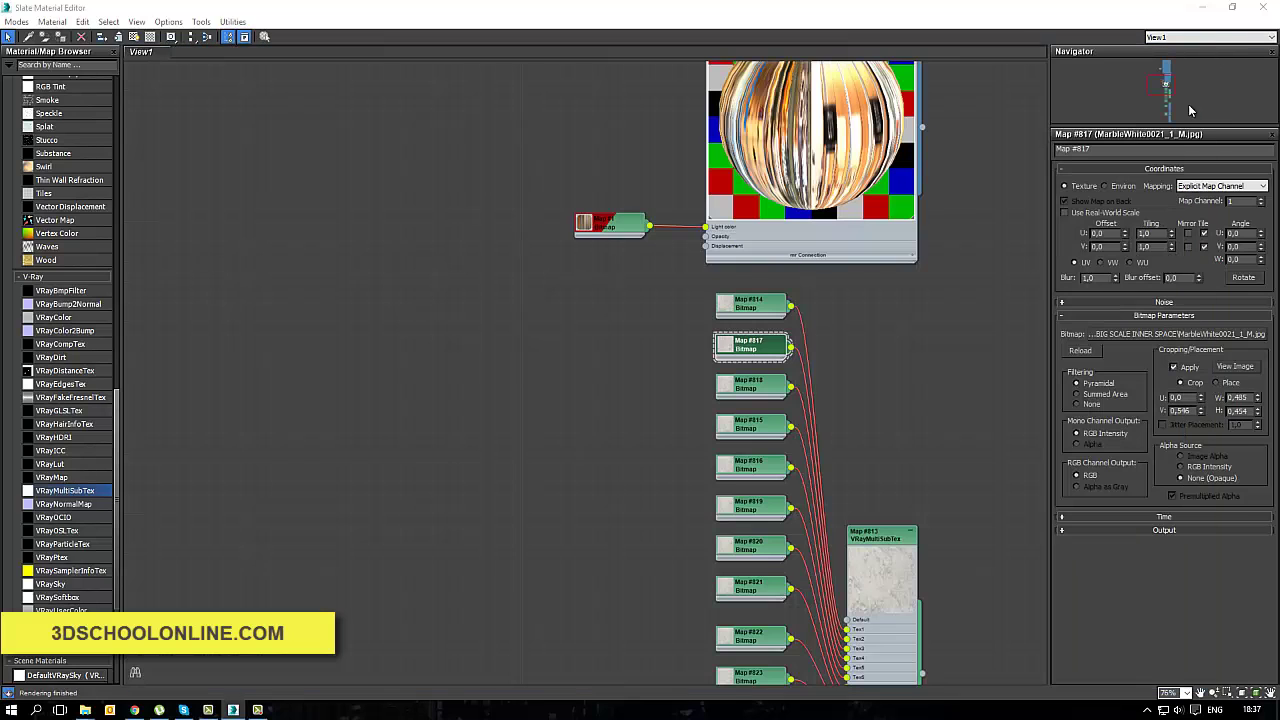
Step: Crop the ID 3 marble bitmap (Map #818) to its upper-middle area, about U 0.196, V 0.0, W 0.578, H 0.539
double_click(748, 386)
left_click(1236, 367)
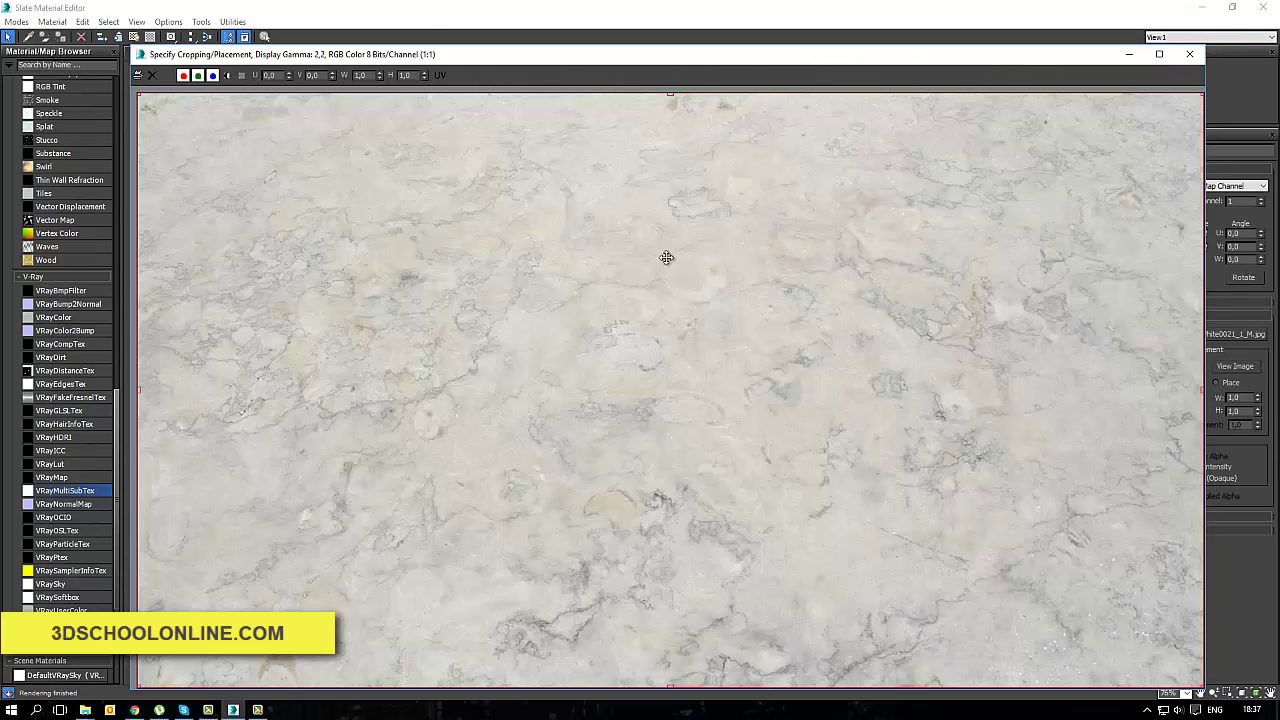
left_click_drag(138, 95, 588, 367)
left_click_drag(791, 499, 680, 235)
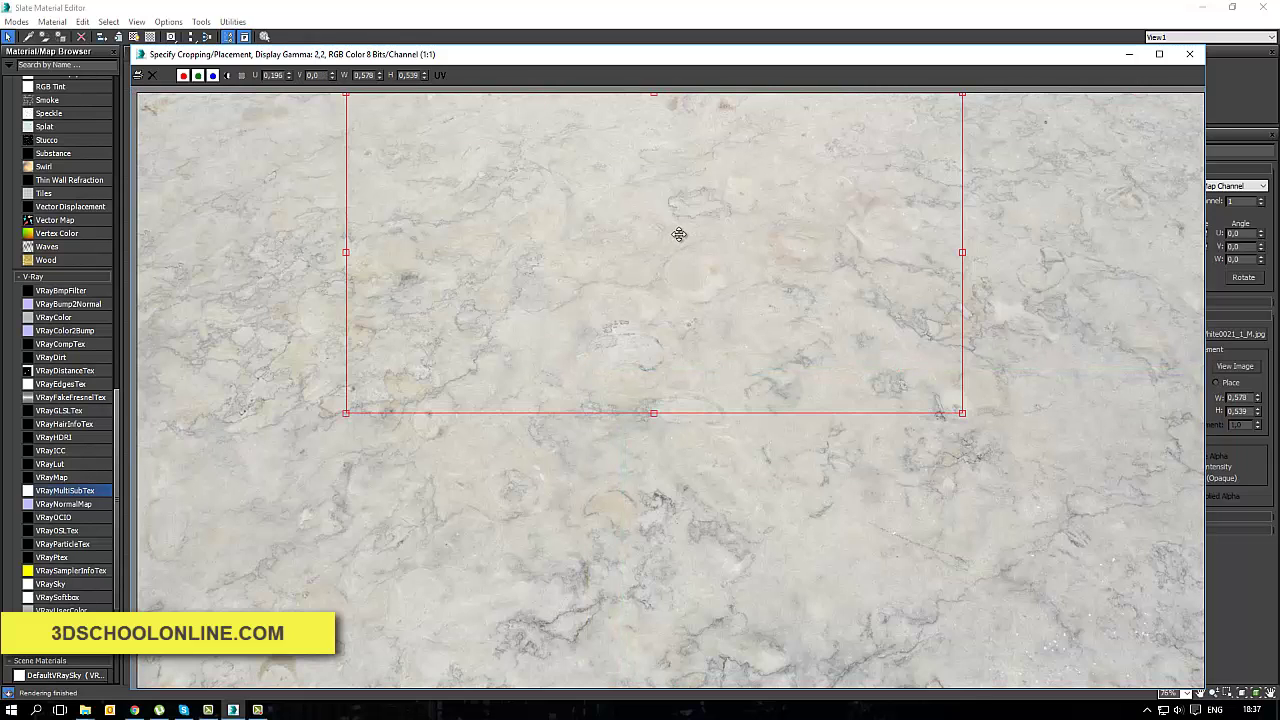
left_click(1189, 54)
Step: Crop the ID 4 marble bitmap (Map #815) to a region in the left-middle of the image, starting at about U 0.061
double_click(741, 438)
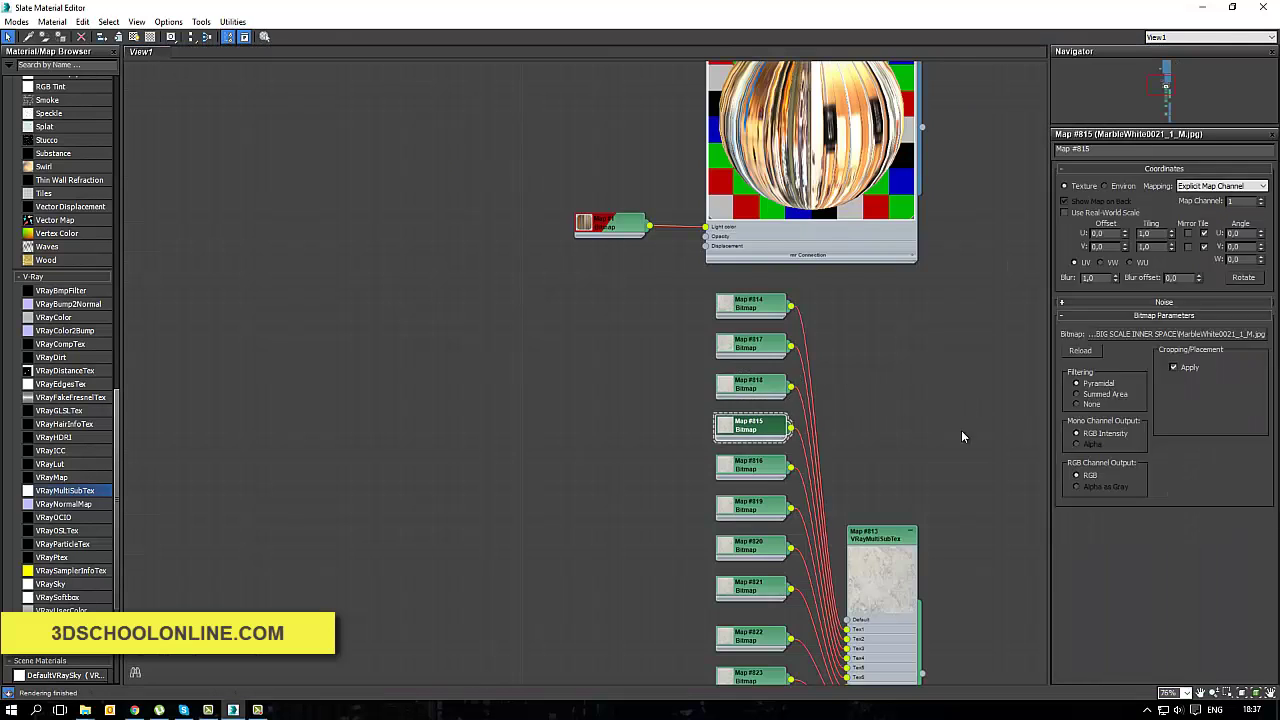
left_click(1234, 366)
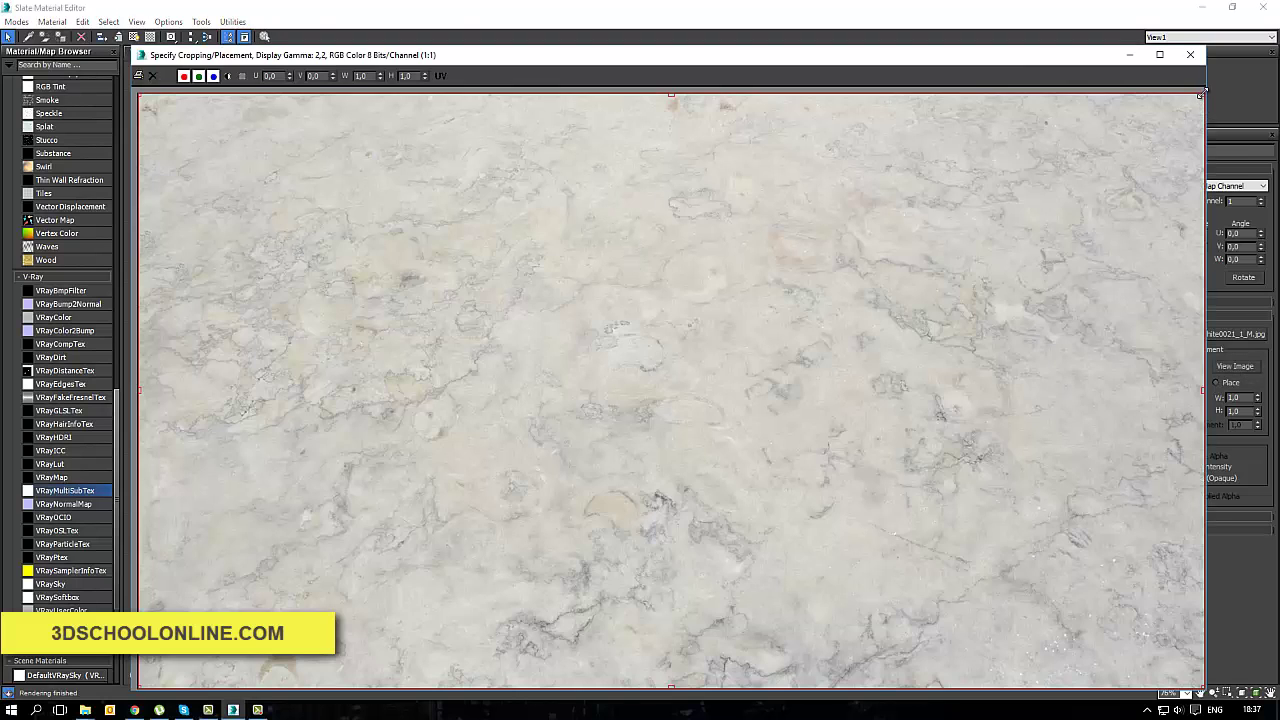
left_click_drag(1203, 96, 592, 421)
left_click_drag(493, 505, 556, 374)
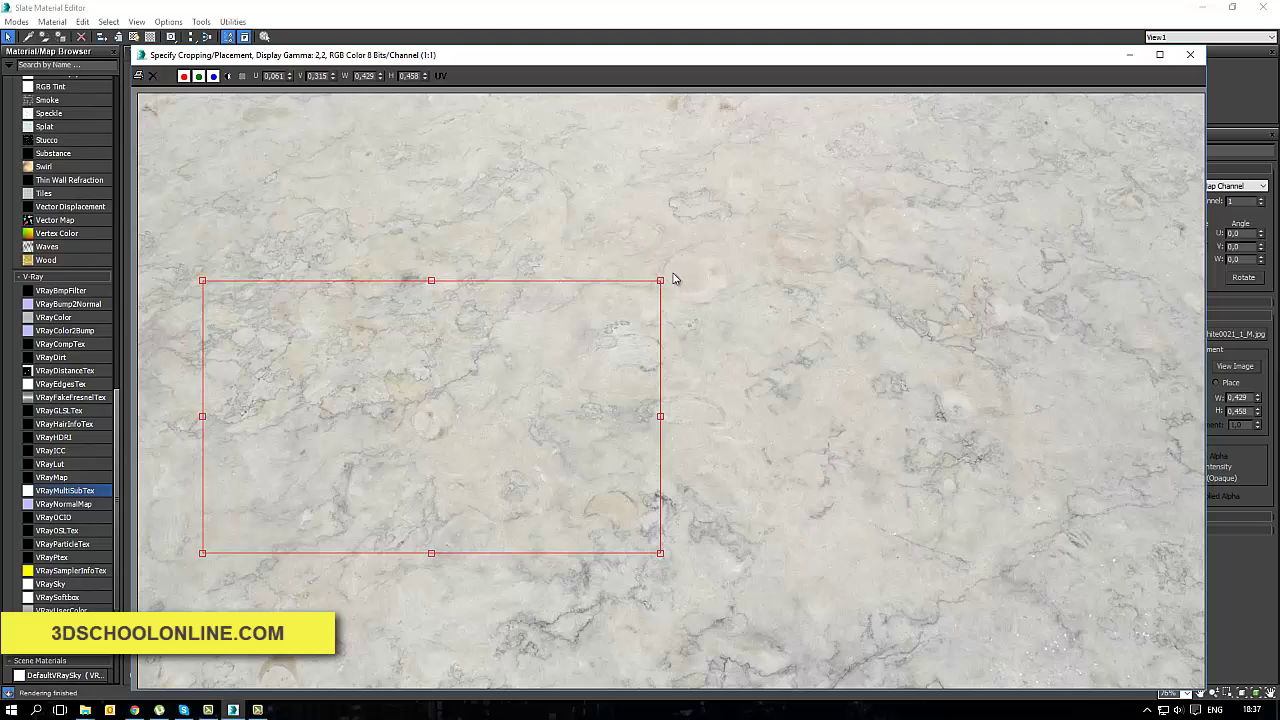
left_click_drag(680, 273, 731, 257)
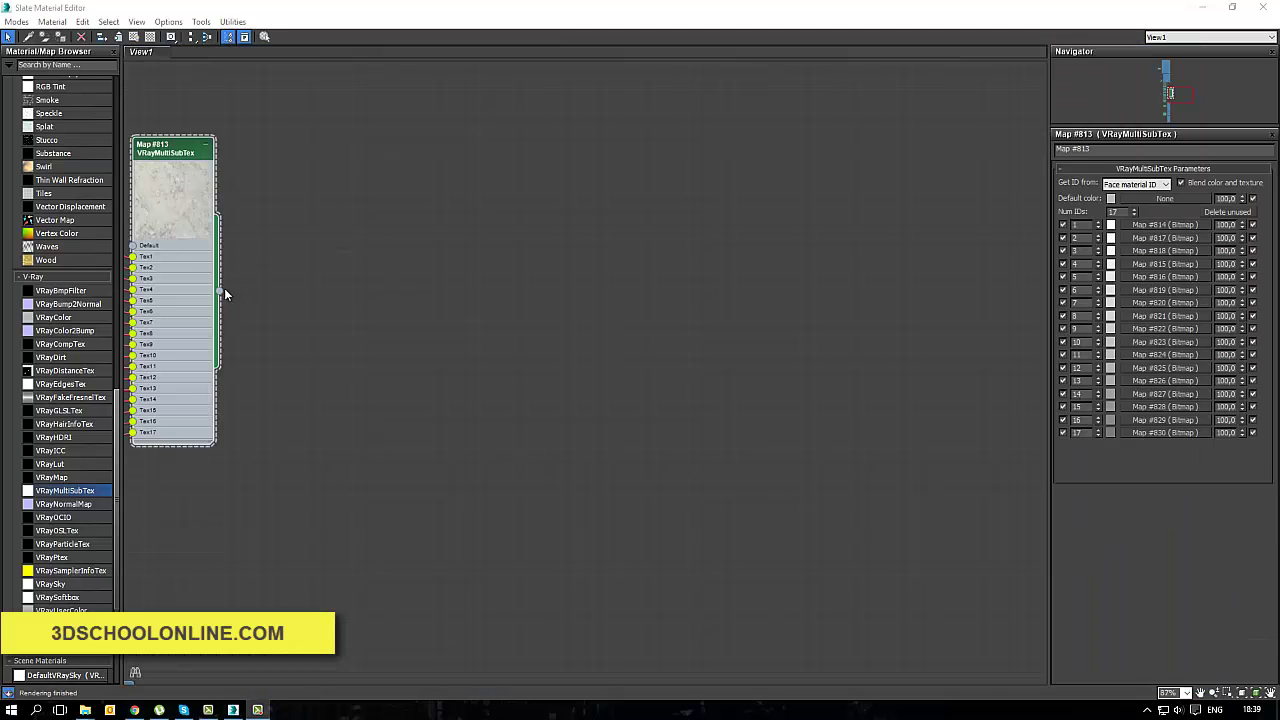
Step: Create a VRayMtl beside the VRayMultiSubTex node and connect the VRayMultiSubTex output to its Diffuse map
left_click_drag(220, 292, 268, 306)
mouse_move(295, 314)
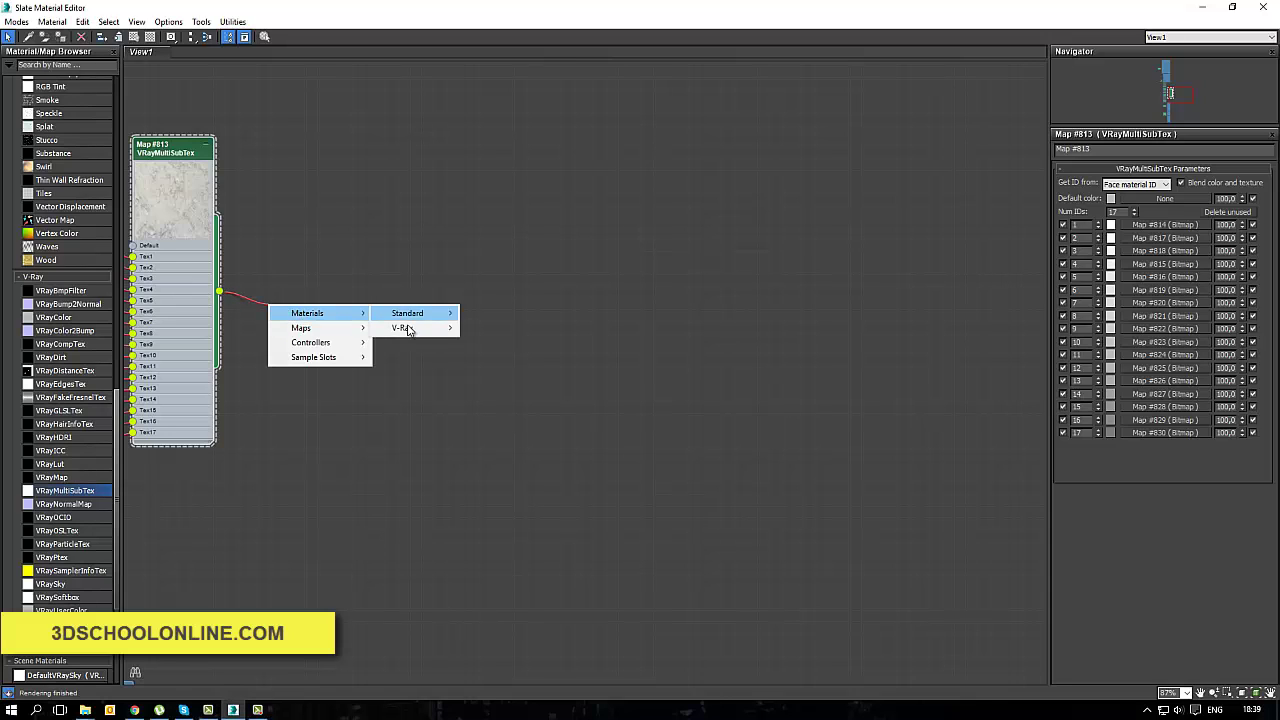
mouse_move(410, 330)
left_click(492, 448)
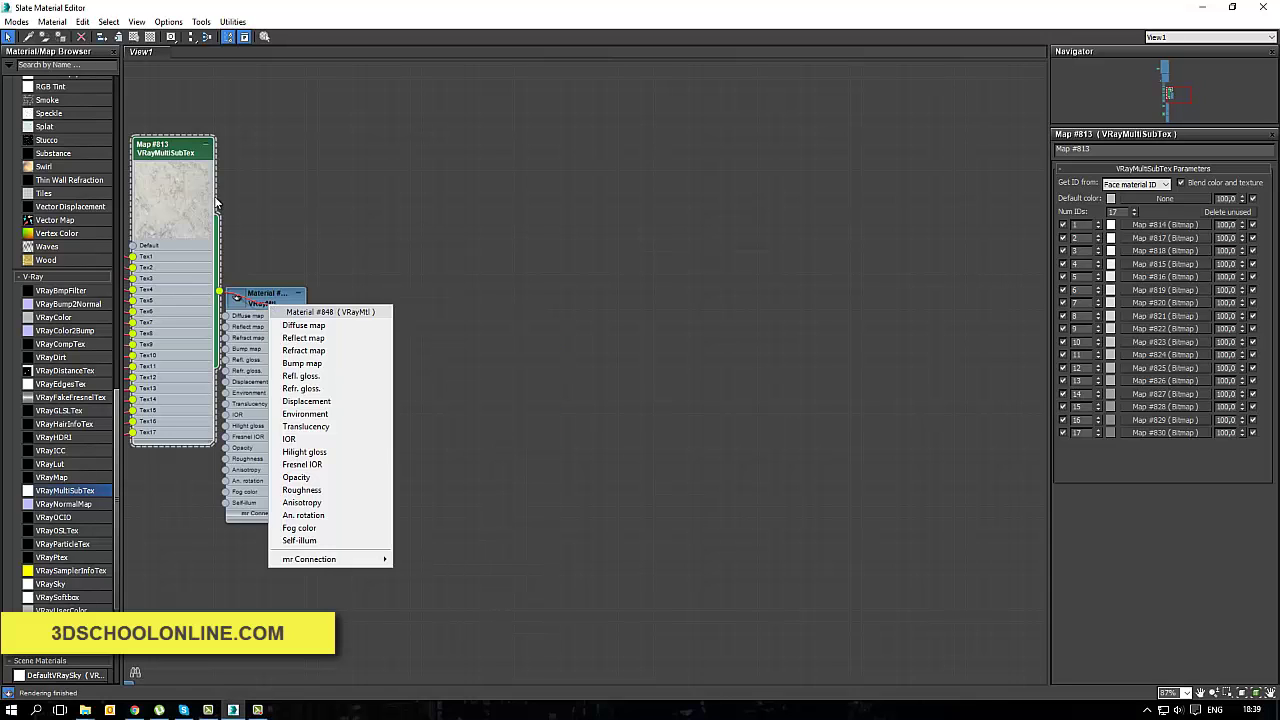
left_click(276, 298)
left_click_drag(281, 298, 408, 298)
left_click_drag(221, 292, 432, 216)
double_click(370, 302)
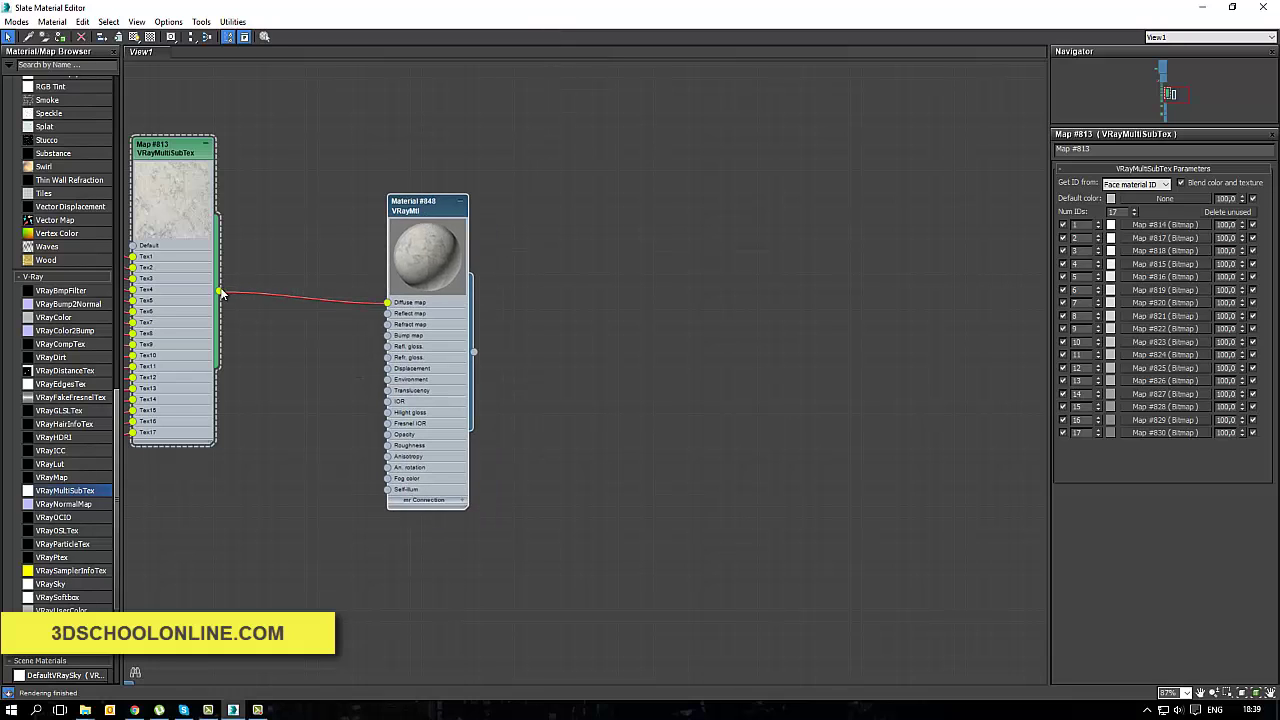
Step: Connect the VRayMultiSubTex to the VRayMtl's Reflect map and show the checkered background in the material preview
left_click_drag(342, 335, 388, 314)
double_click(411, 199)
middle_click_drag(324, 238, 509, 304)
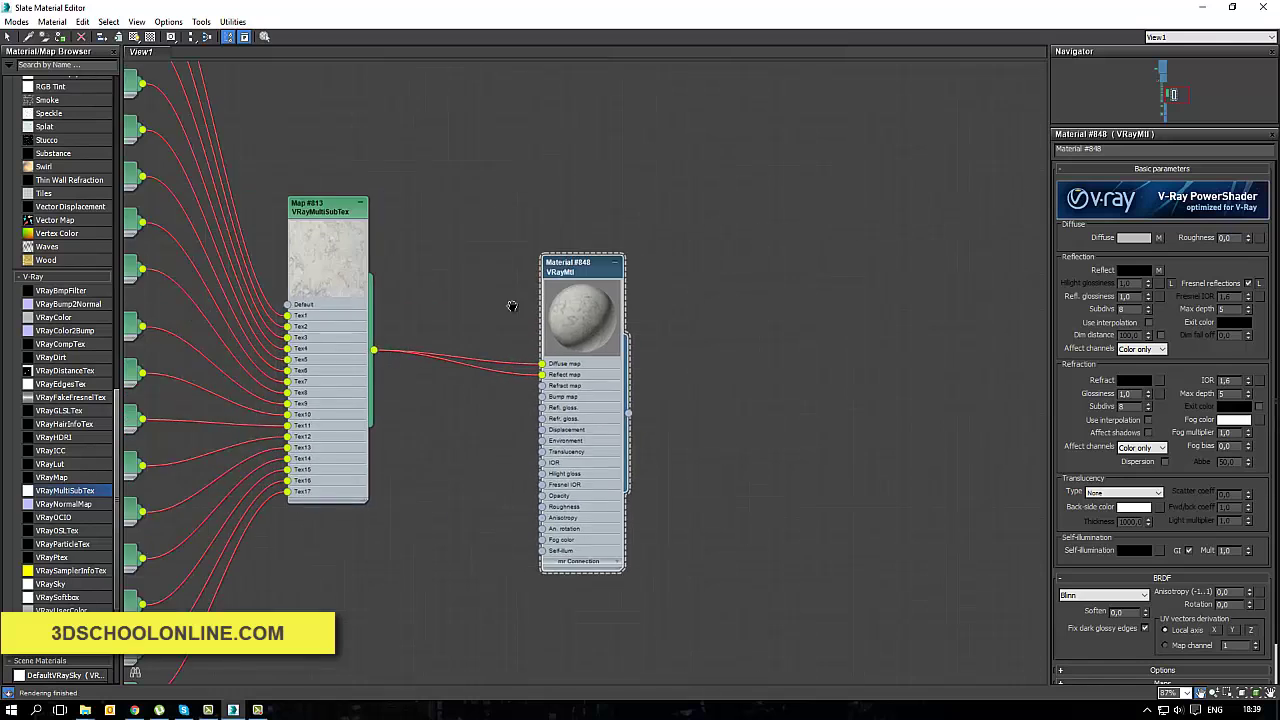
scroll(506, 300, "up", 3)
left_click(150, 37)
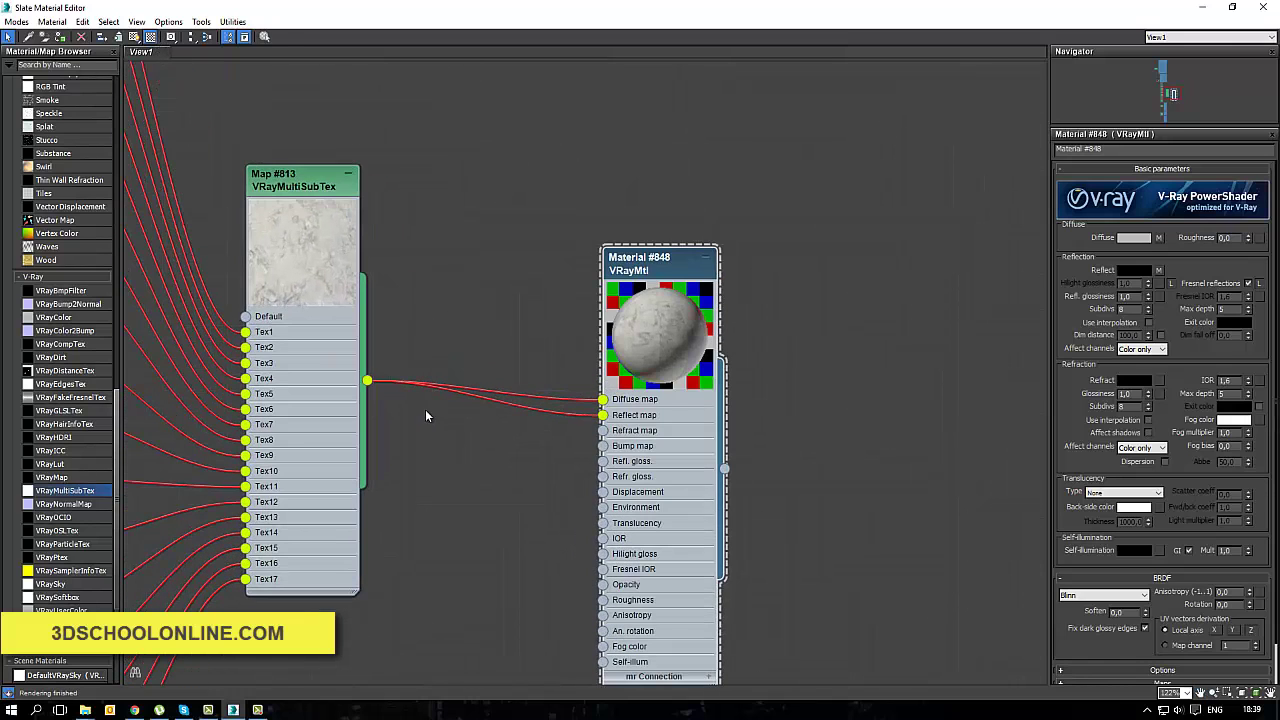
Step: Connect the VRayMultiSubTex to the VRayMtl's Refl. gloss. input, then unlock the Fresnel IOR and set it to 2.0
left_click_drag(367, 381, 603, 462)
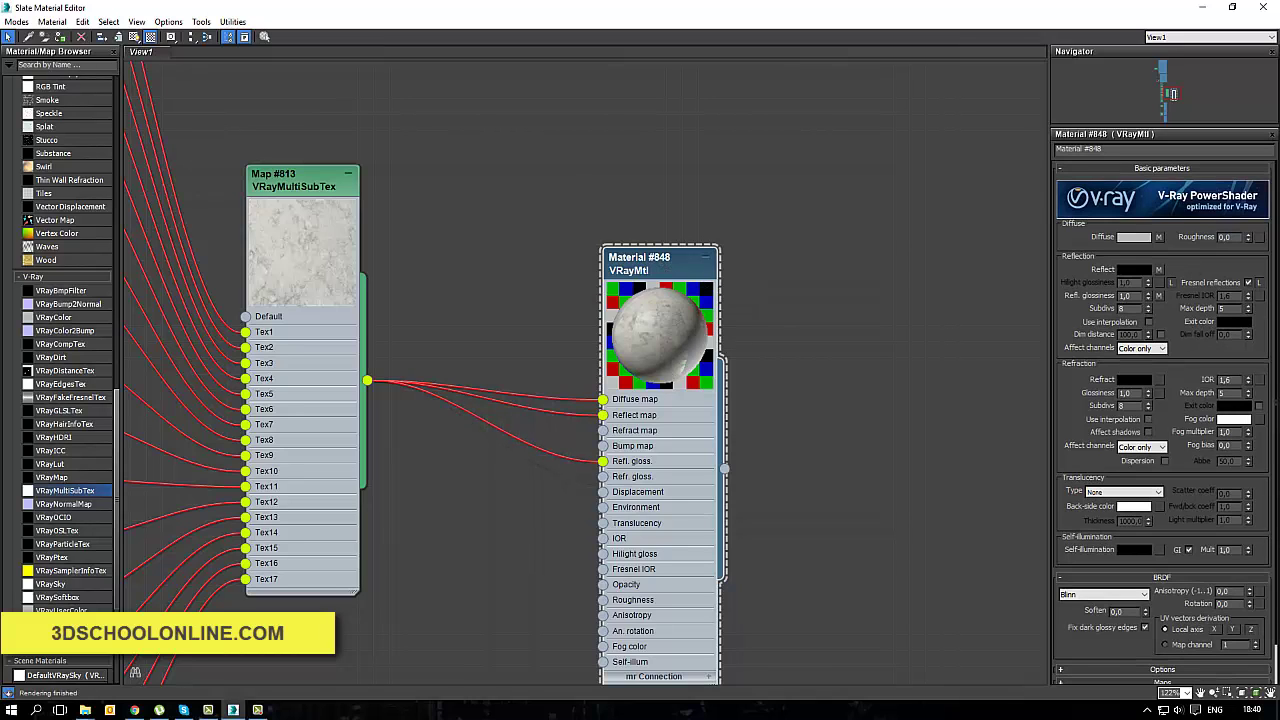
left_click(1261, 283)
mouse_move(1248, 299)
left_mouse_down()
mouse_move(1248, 285)
mouse_move(1245, 299)
left_mouse_up()
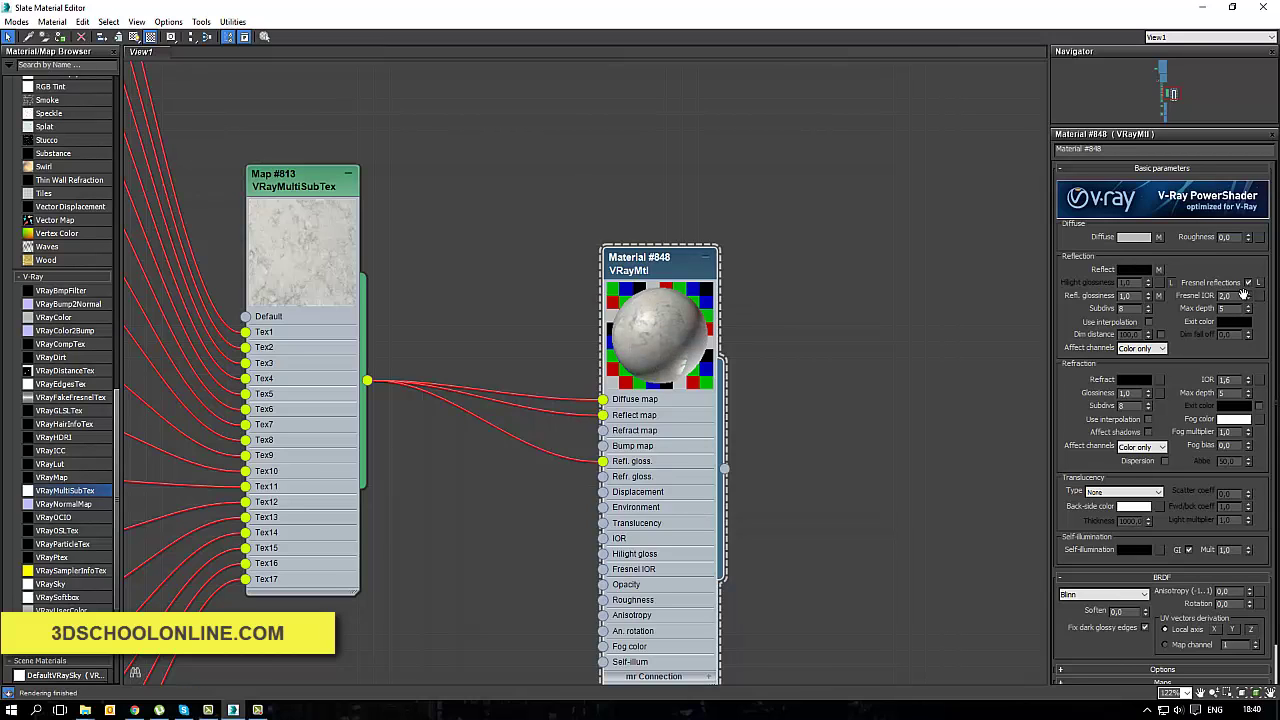
Step: Set the VRayMtl's reflection and refraction subdivs to 20 and its refraction max depth to 2
left_click_drag(1168, 405, 1140, 370)
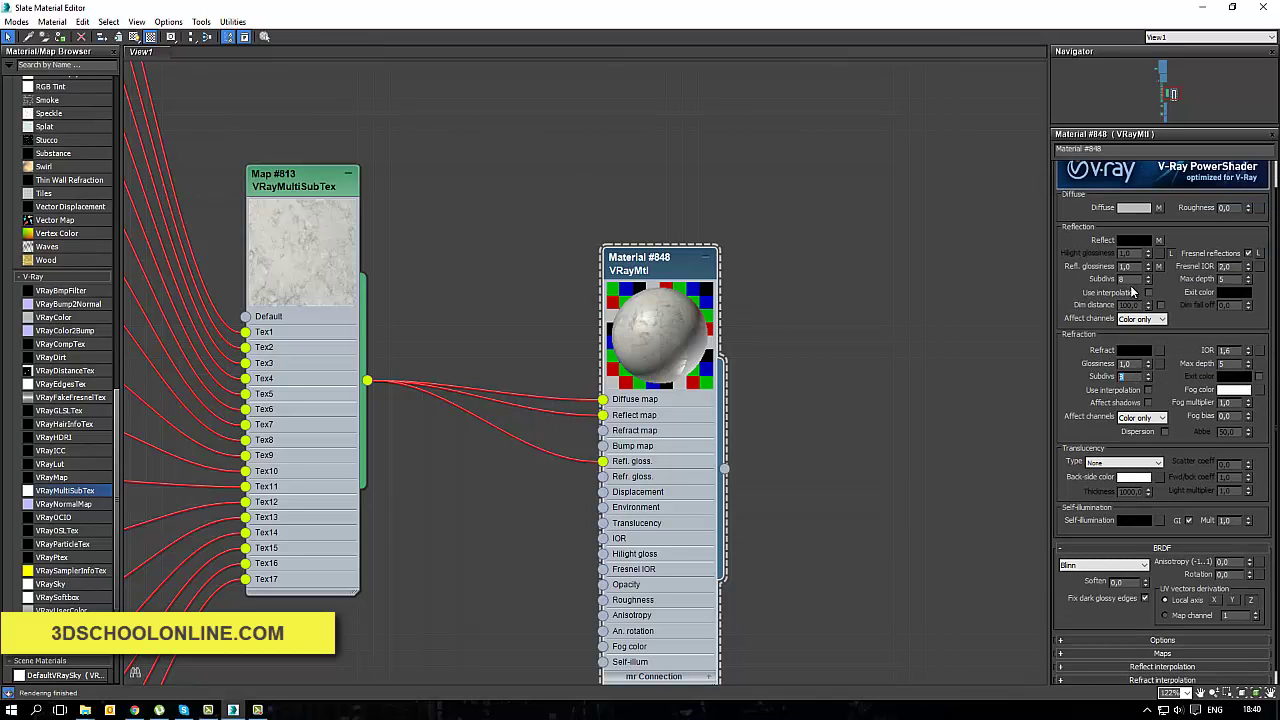
type("20")
key("Tab")
key("Tab")
key("Tab")
type("20")
Step: Set the RGlossiness map amount of the VRayMtl to 84, keeping the Blinn BRDF type
scroll(1082, 292, "down", 1)
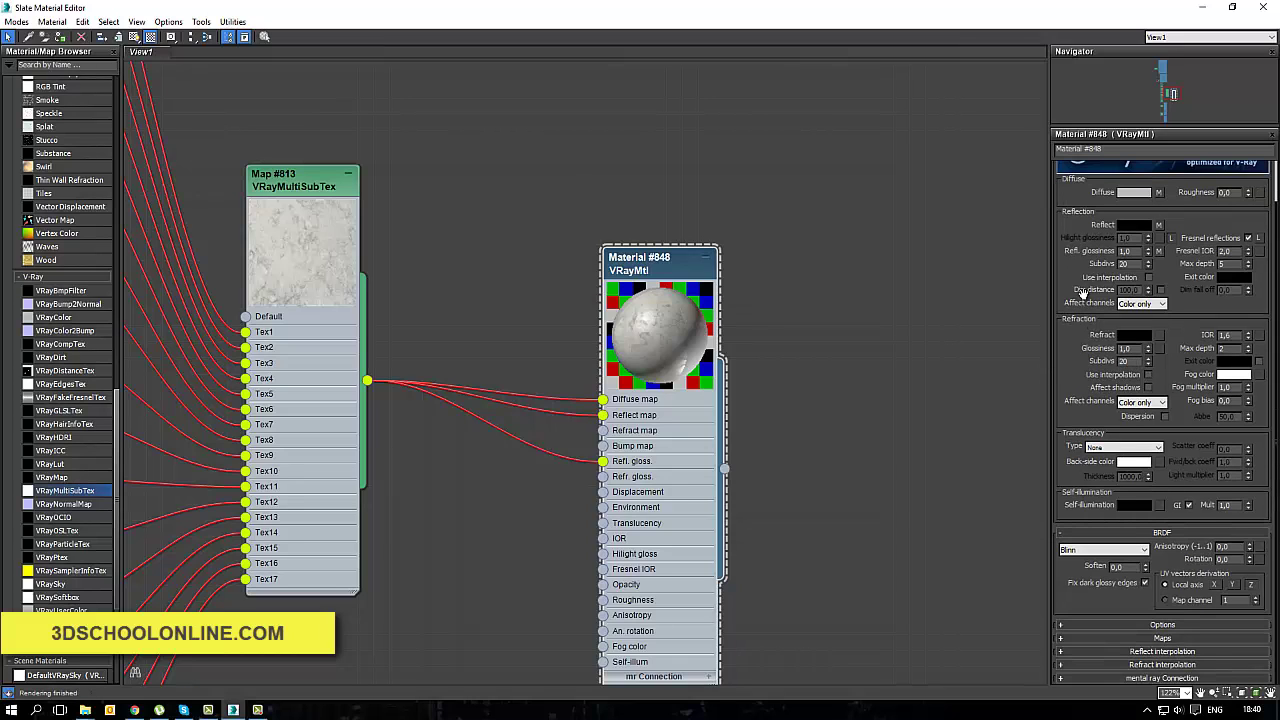
left_click(1119, 552)
left_click(1119, 552)
left_click(1140, 638)
scroll(1138, 600, "down", 5)
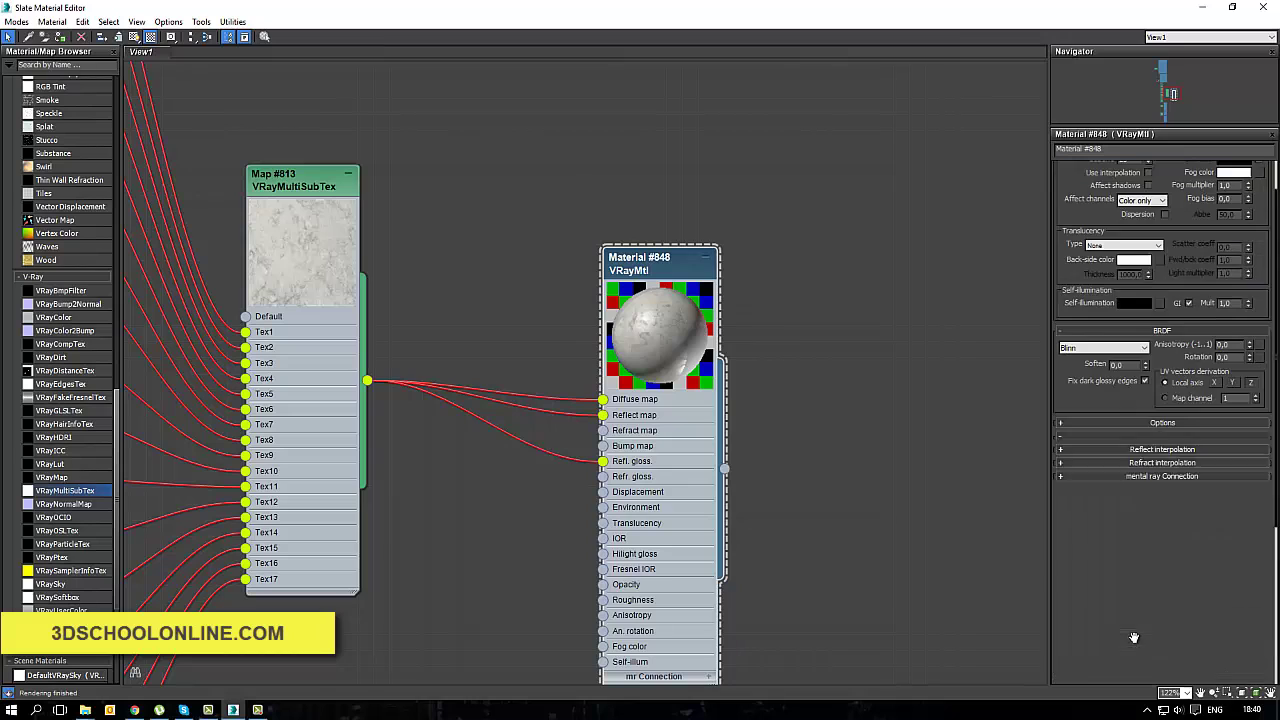
left_click_drag(1133, 474, 1130, 486)
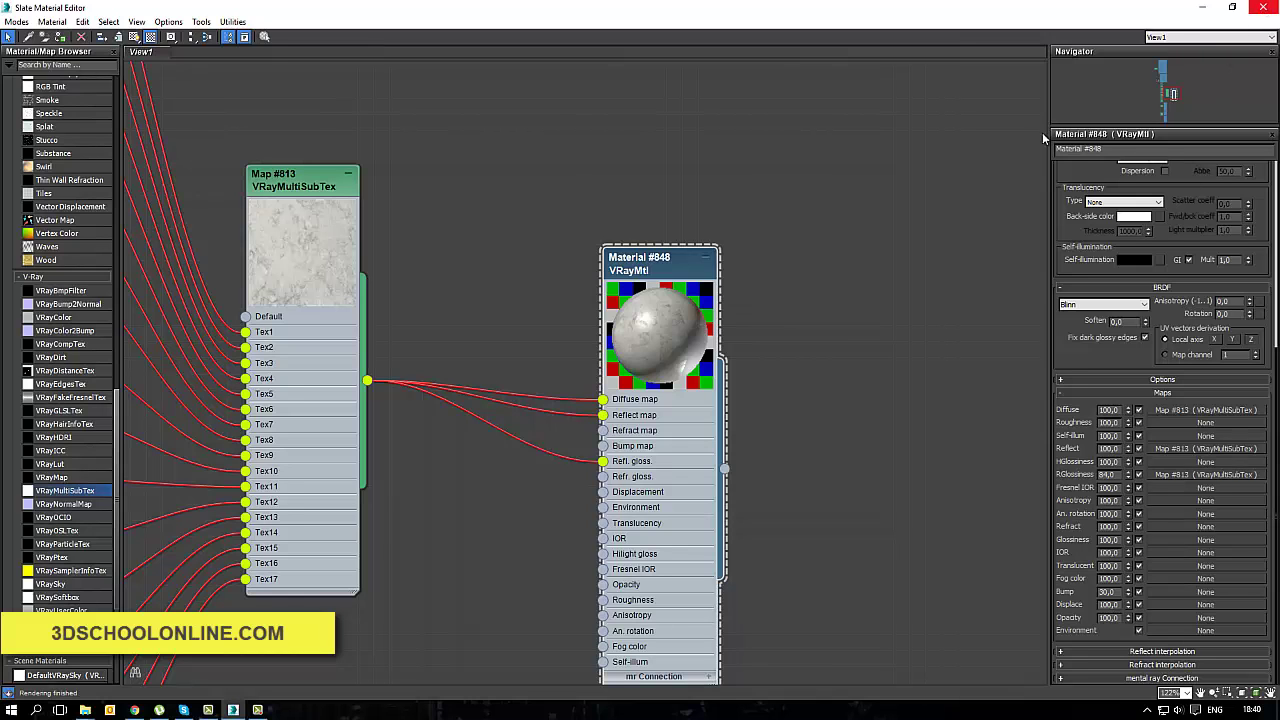
Step: Assign the VRayMtl to the inner and outer floor objects with its shaded material shown in the viewport, then close the material editor
double_click(825, 10)
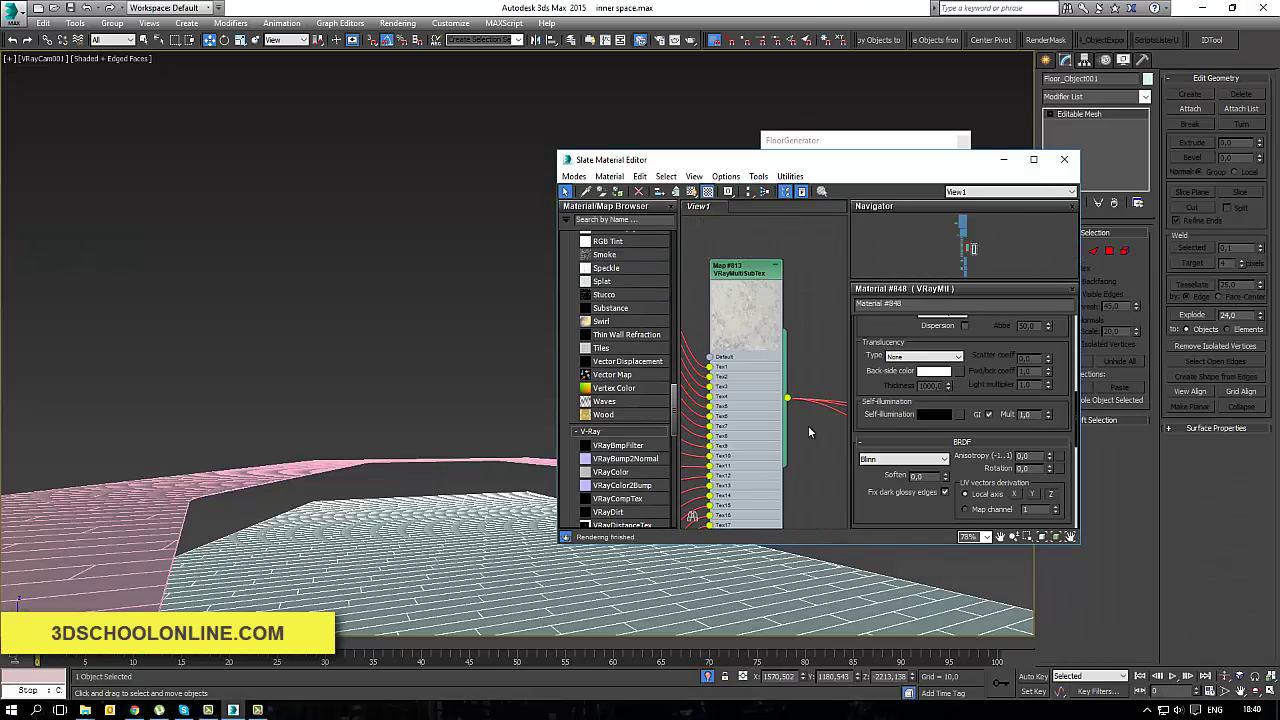
scroll(717, 387, "down", 2)
middle_click_drag(809, 404, 752, 380)
scroll(752, 380, "up", 2)
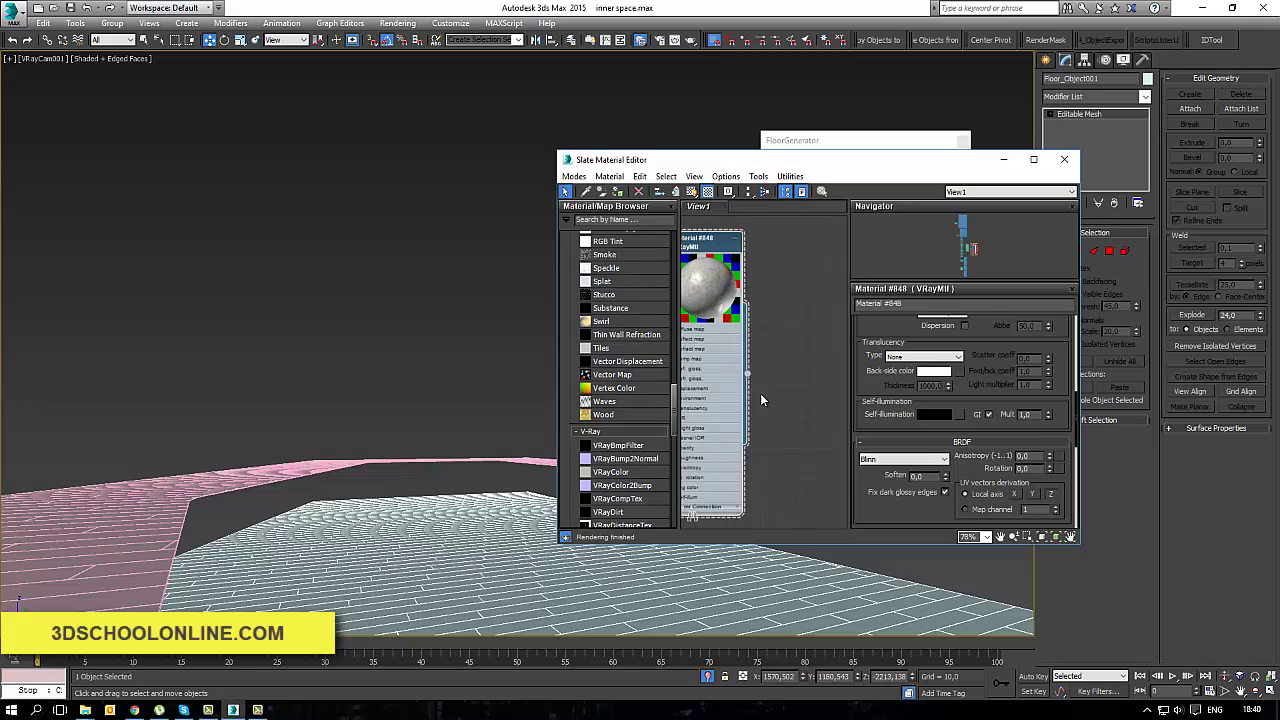
left_click(692, 192)
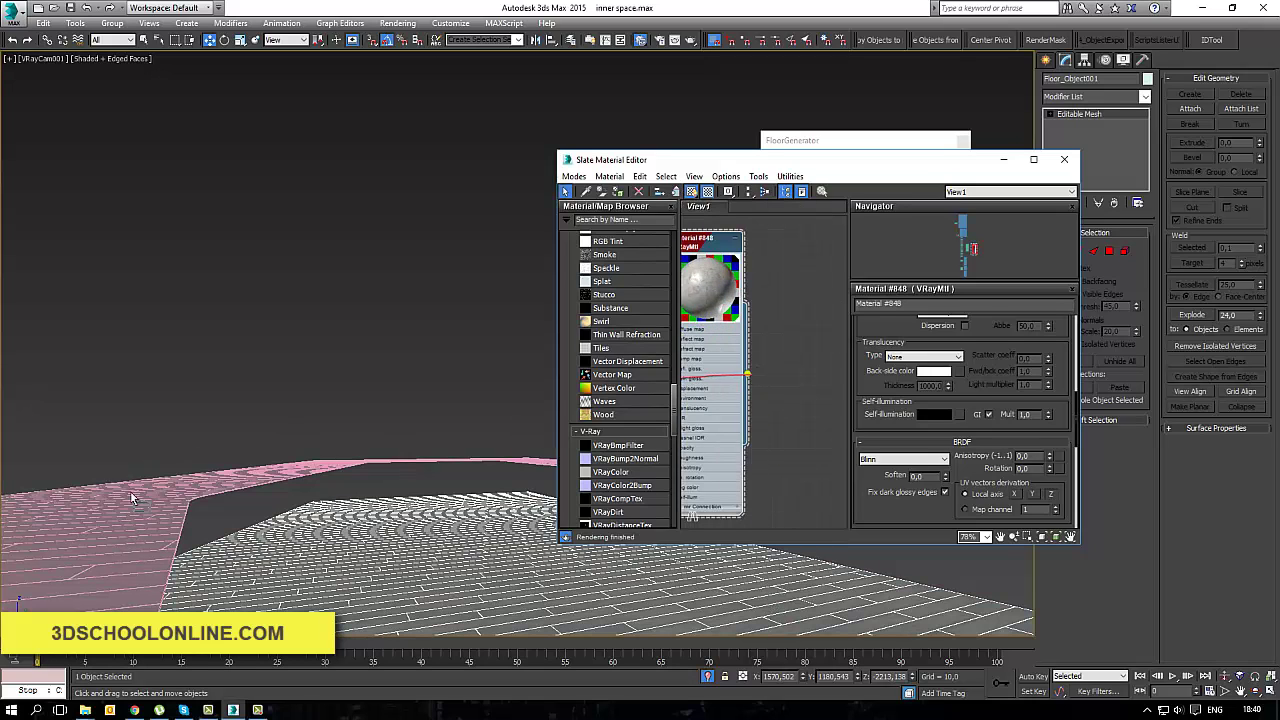
left_click(1064, 160)
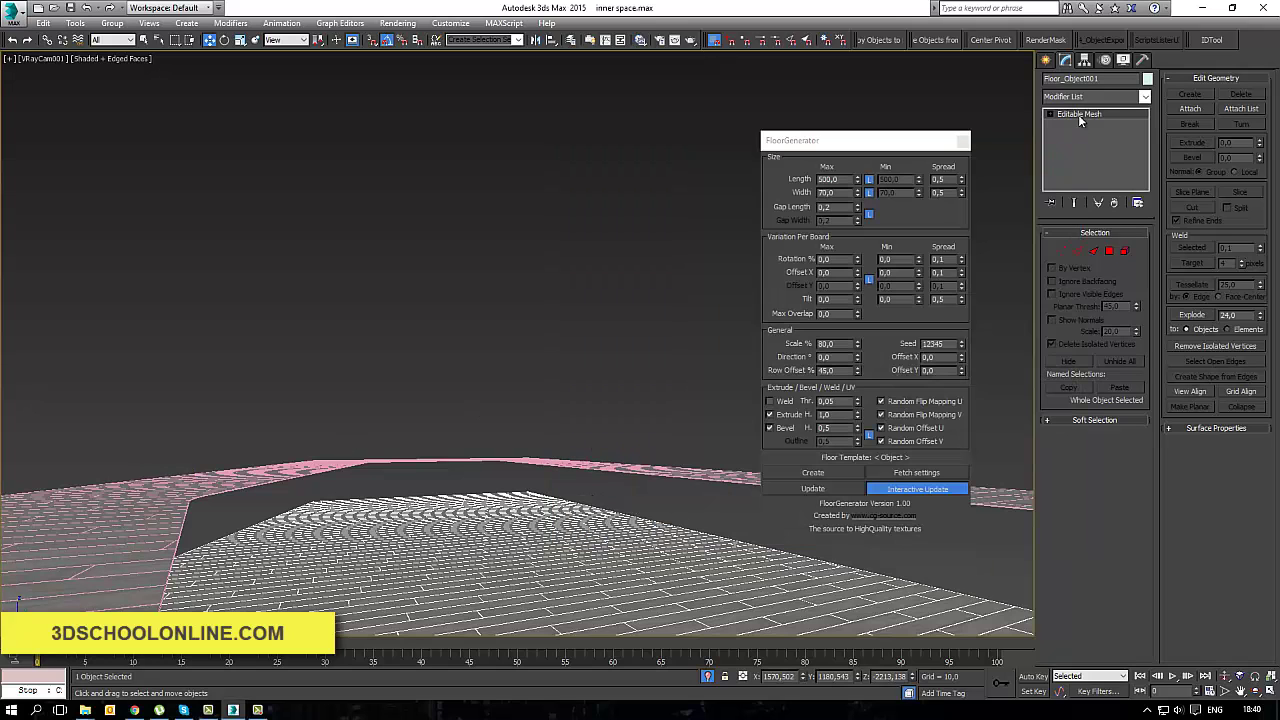
Step: Add a UVW Map modifier with Box mapping and 250 length, width and height to the inner floor, and copy it to the outer floor
left_click(1079, 97)
key("u")
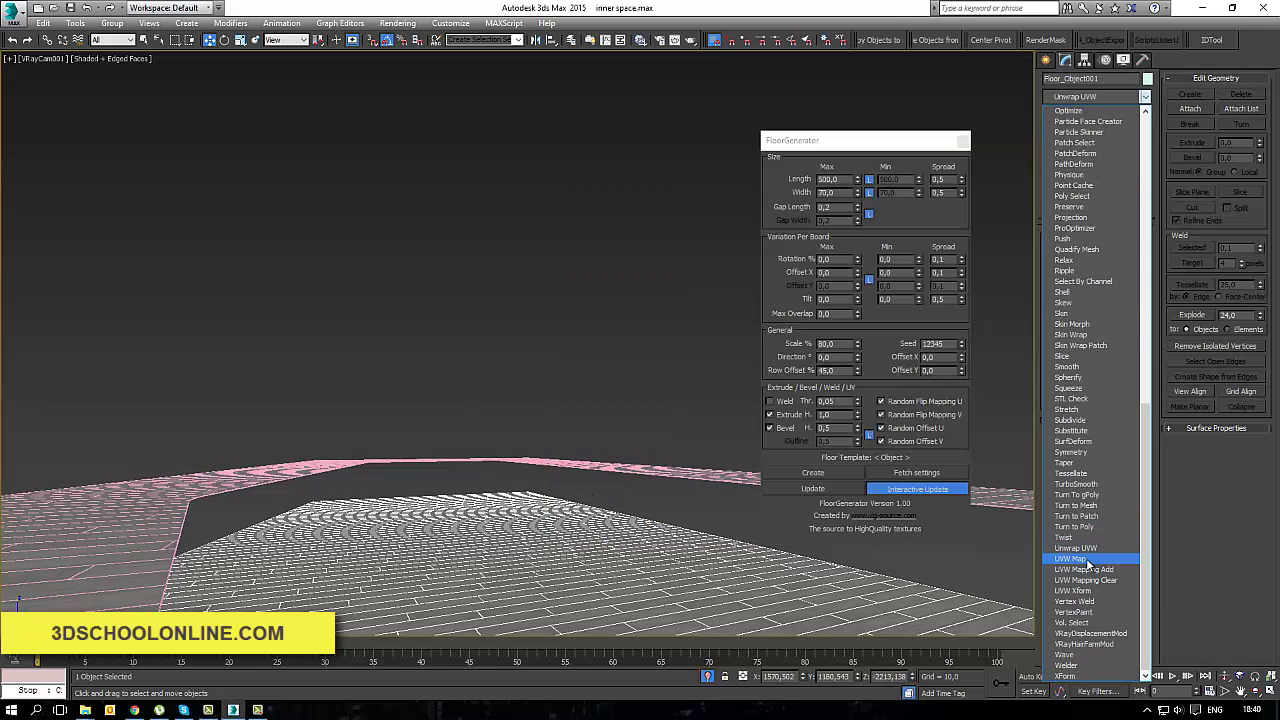
left_click(1080, 558)
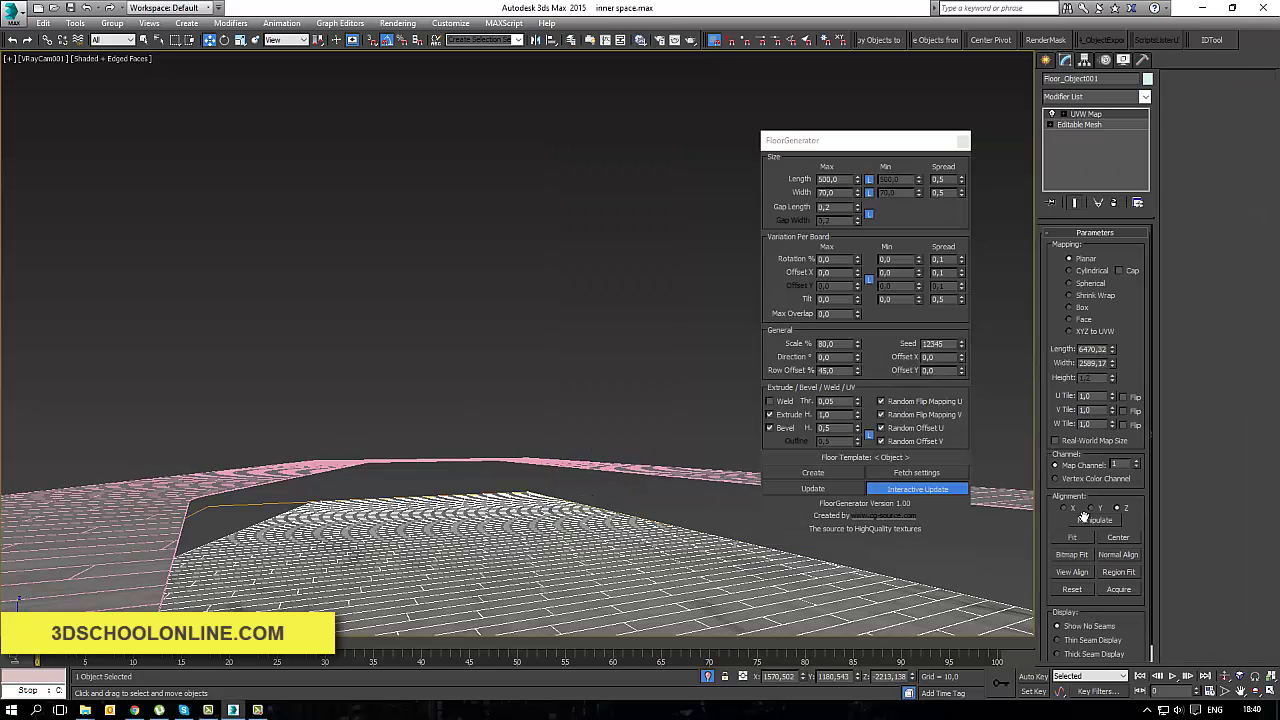
double_click(1084, 348)
type("250")
key("Tab")
type("250")
key("Tab")
type("250")
key("Tab")
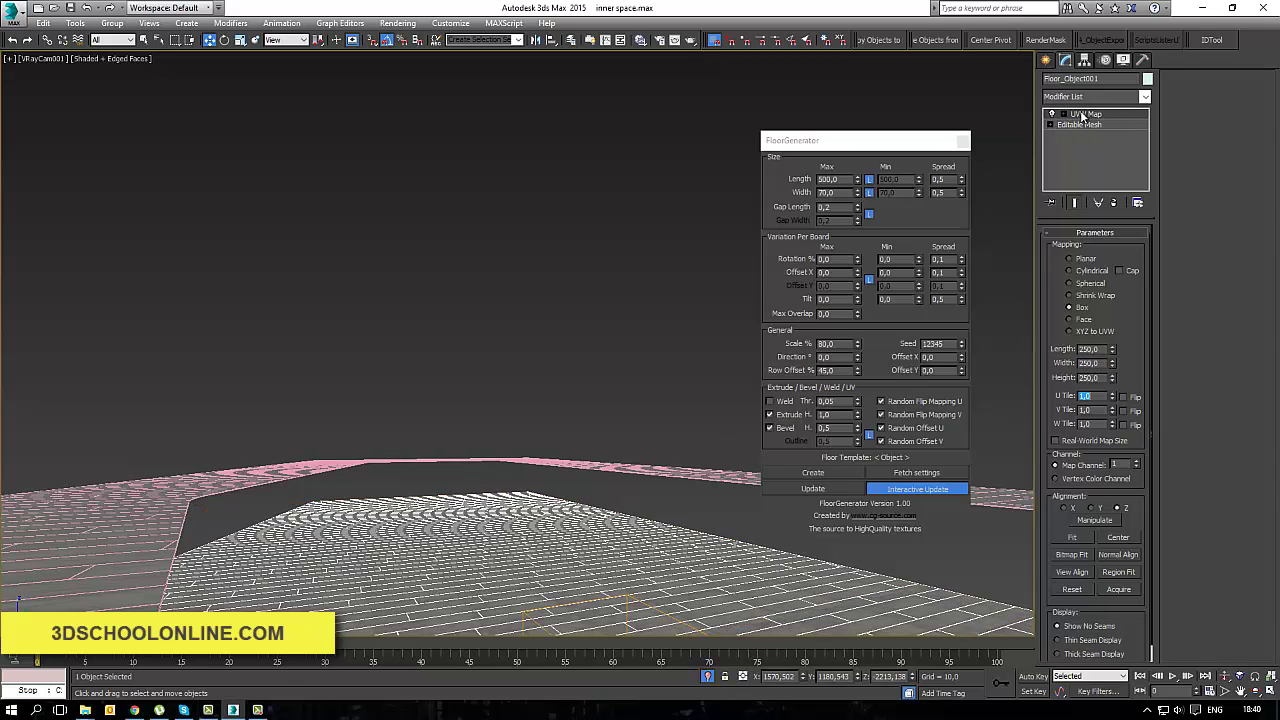
left_click_drag(1082, 116, 139, 507)
left_click(440, 555)
Step: Review how the bitmaps and VRayMultiSubTex feed the floor's VRayMtl in the material editor
key("m")
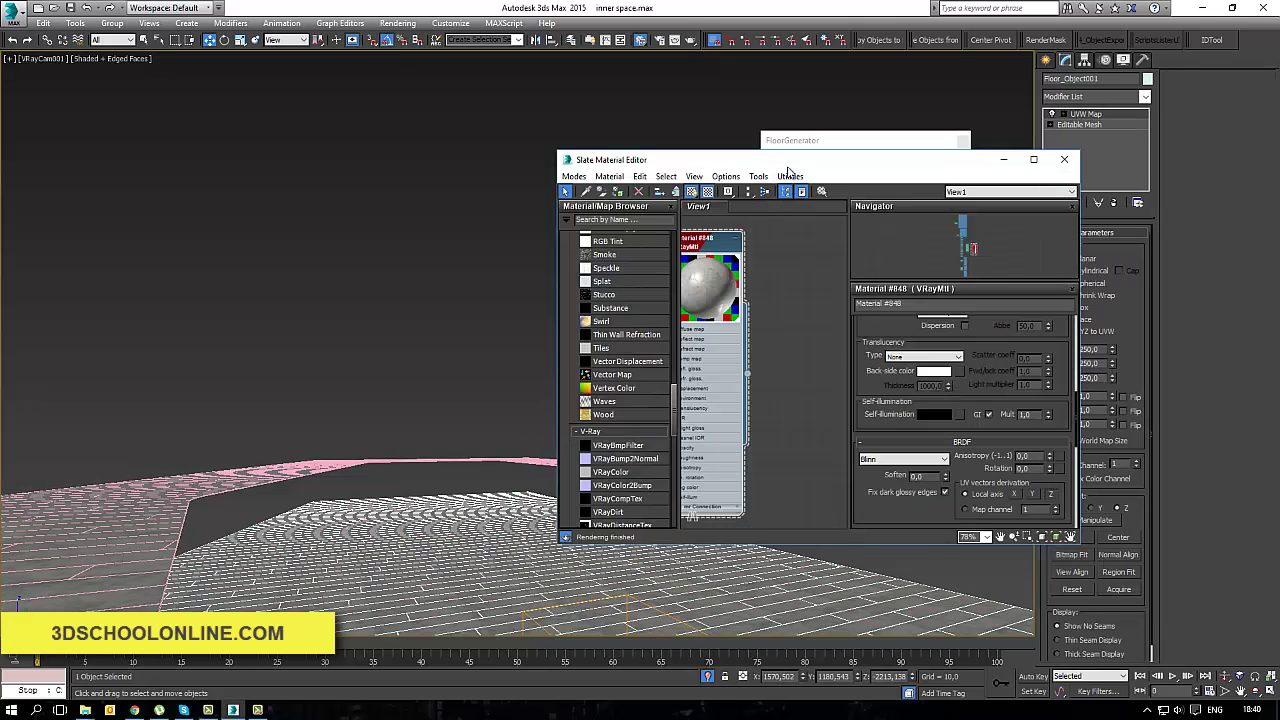
double_click(789, 163)
middle_click_drag(204, 215, 508, 308)
middle_click_drag(326, 274, 665, 340)
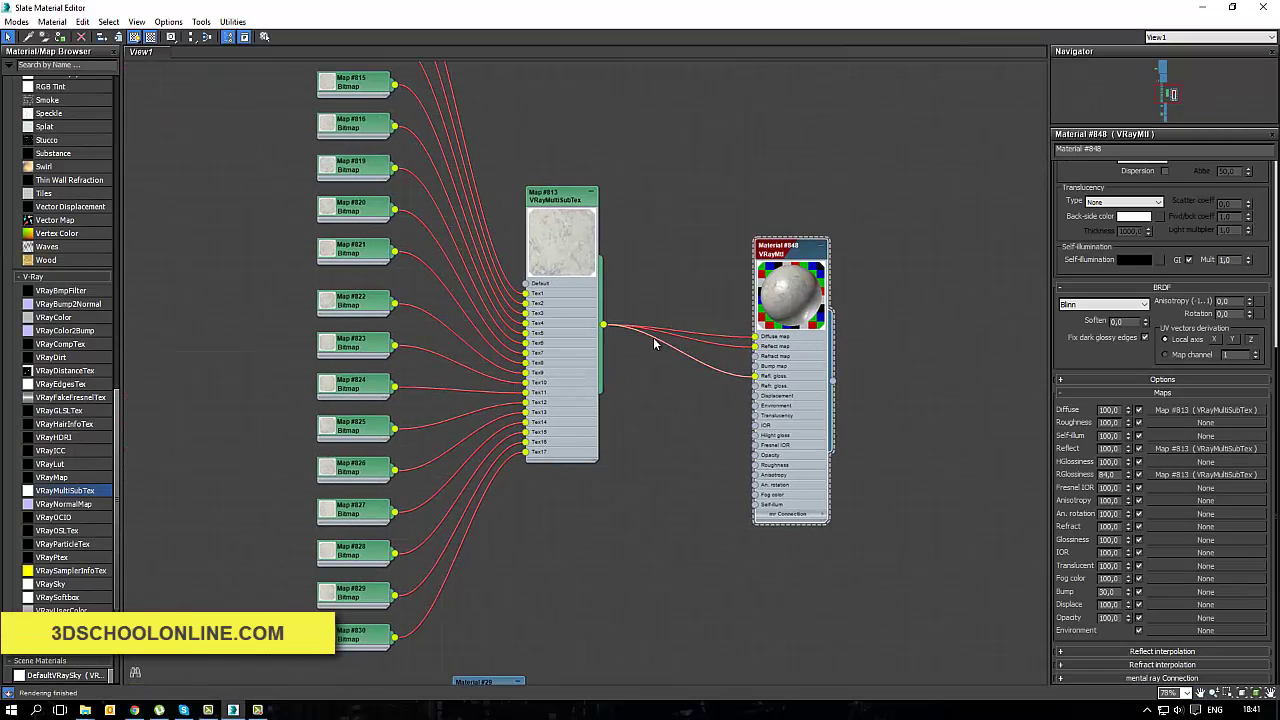
middle_click_drag(740, 231, 771, 298)
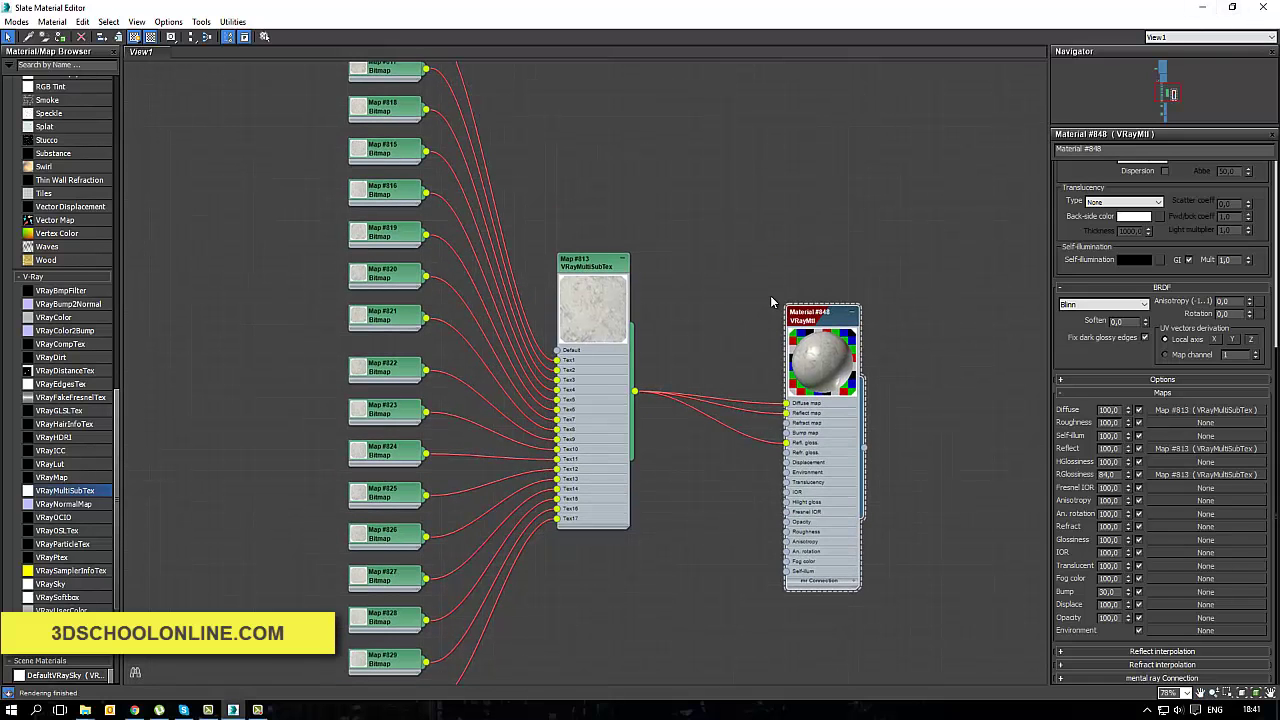
left_click(1265, 7)
Step: Run a test V-Ray render of the camera view with nothing selected, inspect the floor at 100%, and stop it
left_click(724, 446)
left_click(690, 40)
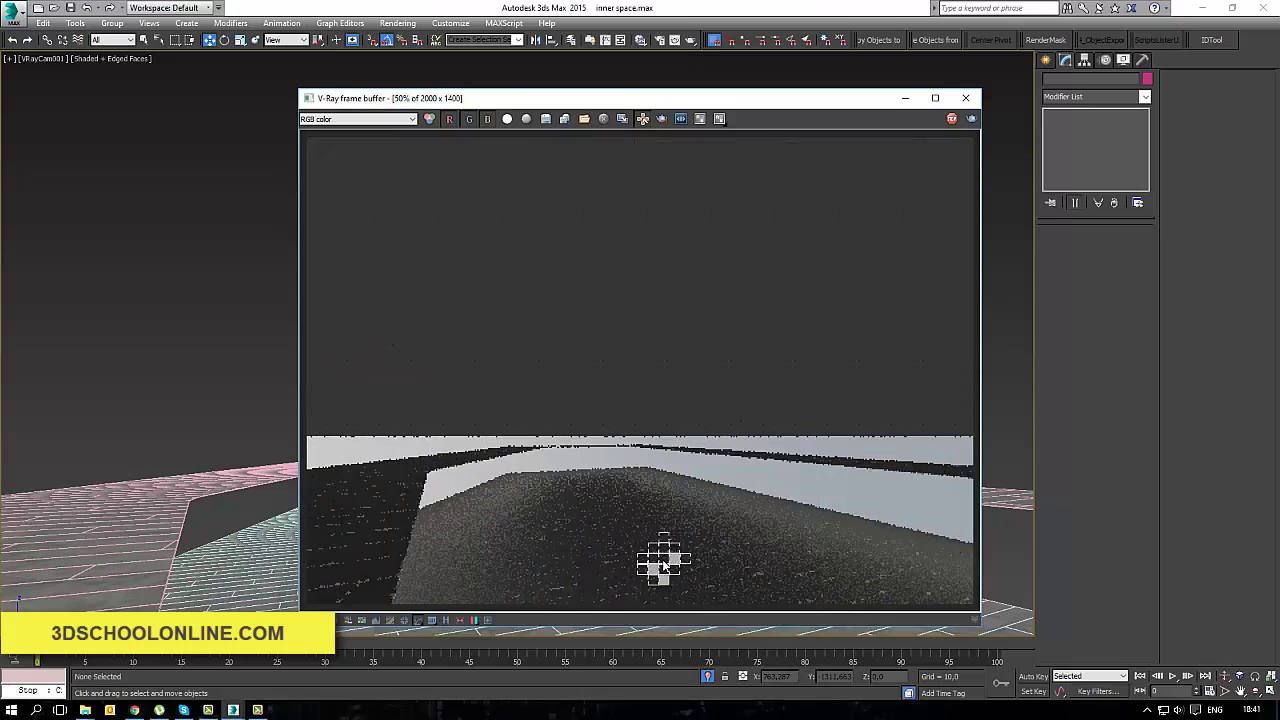
double_click(663, 565)
middle_click_drag(677, 580, 661, 532)
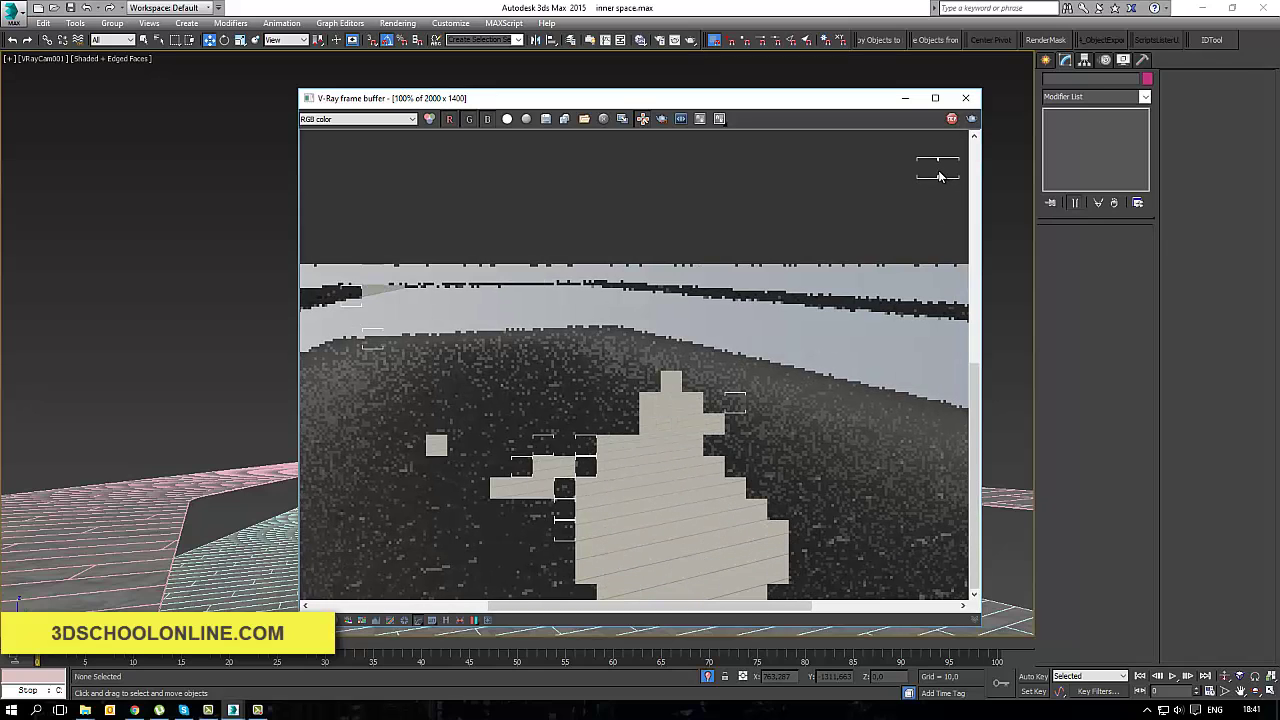
left_click(951, 120)
left_click(966, 98)
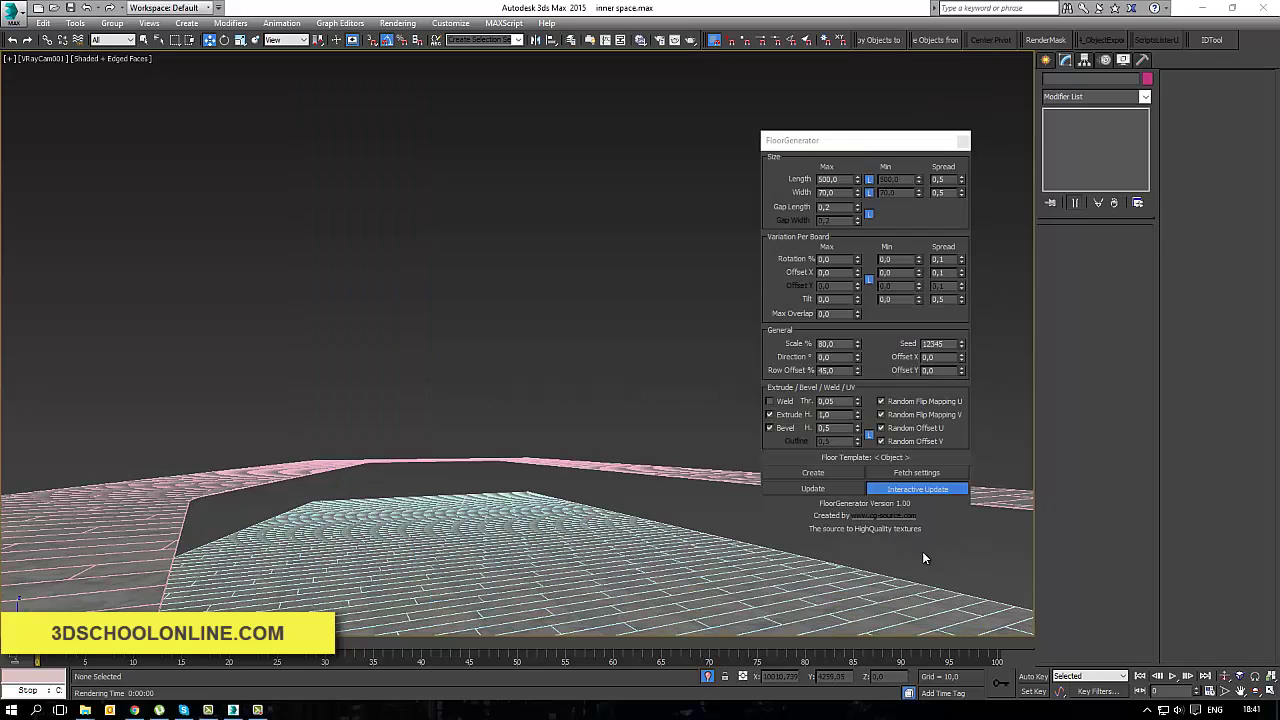
Step: Add a MaterialByElement modifier to the inner floor, using Random Distribution with an ID Count of 20
left_click(600, 552)
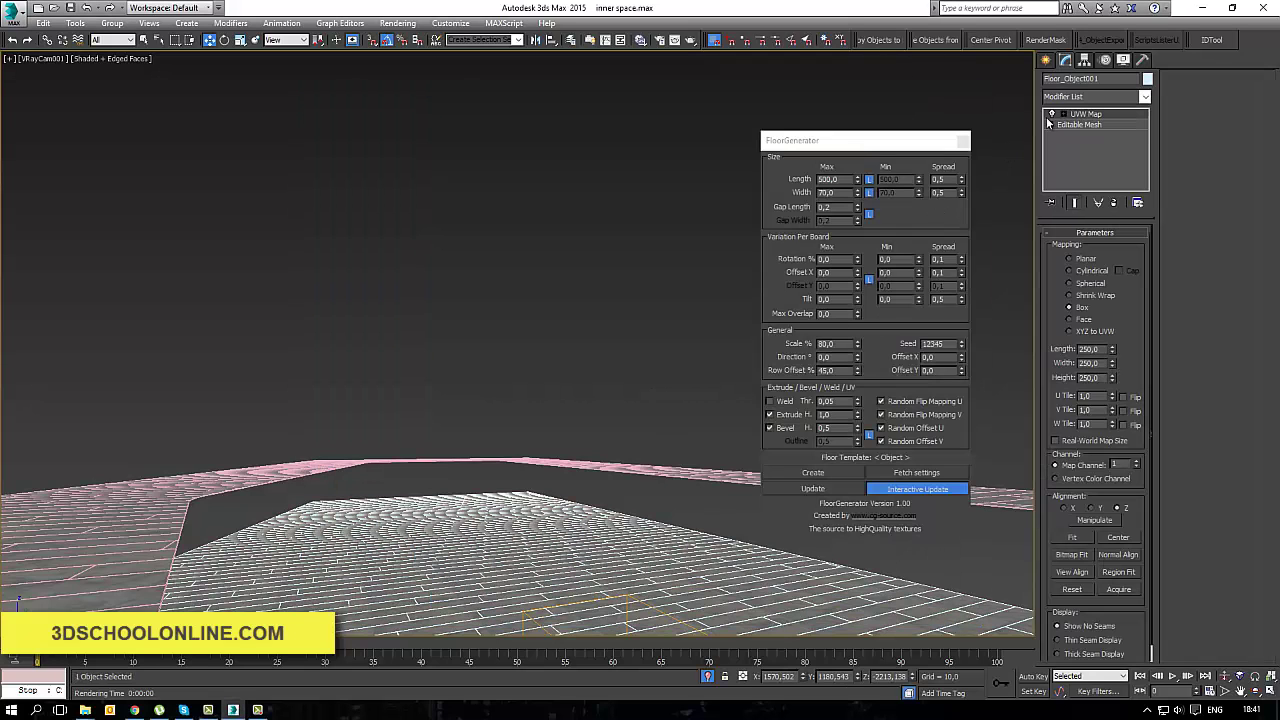
left_click(1080, 96)
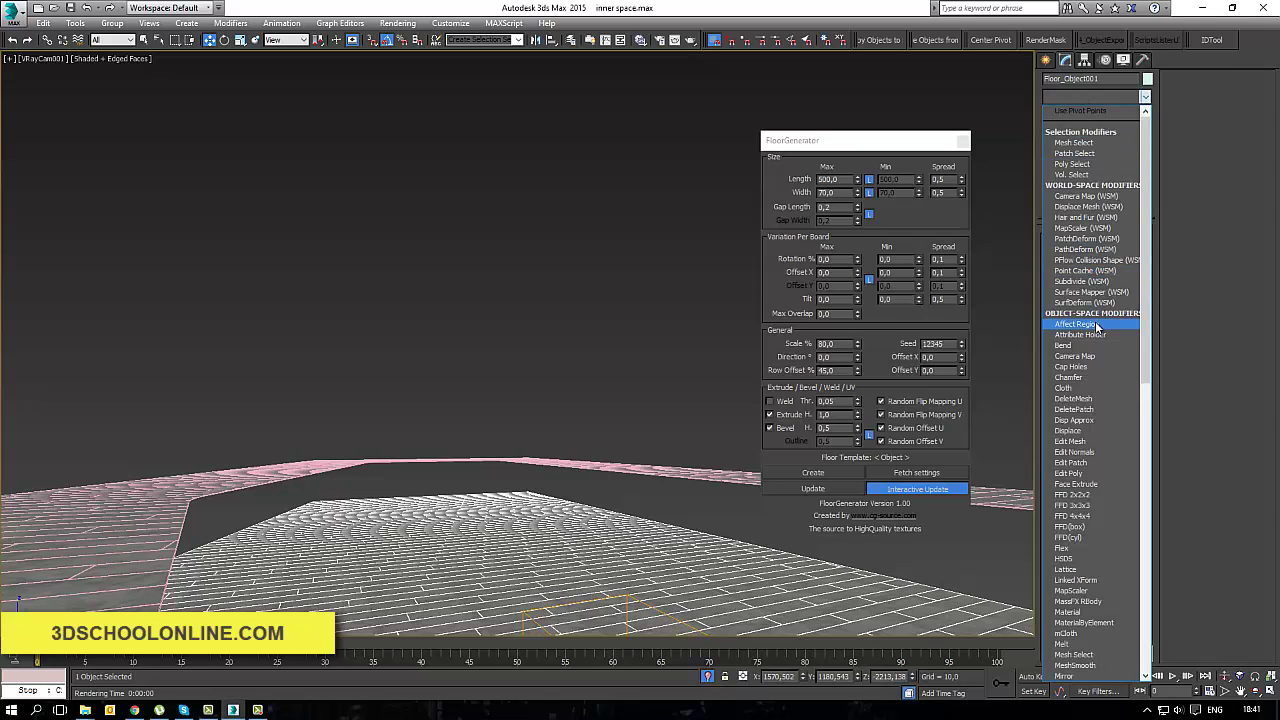
scroll(1095, 330, "down", 10)
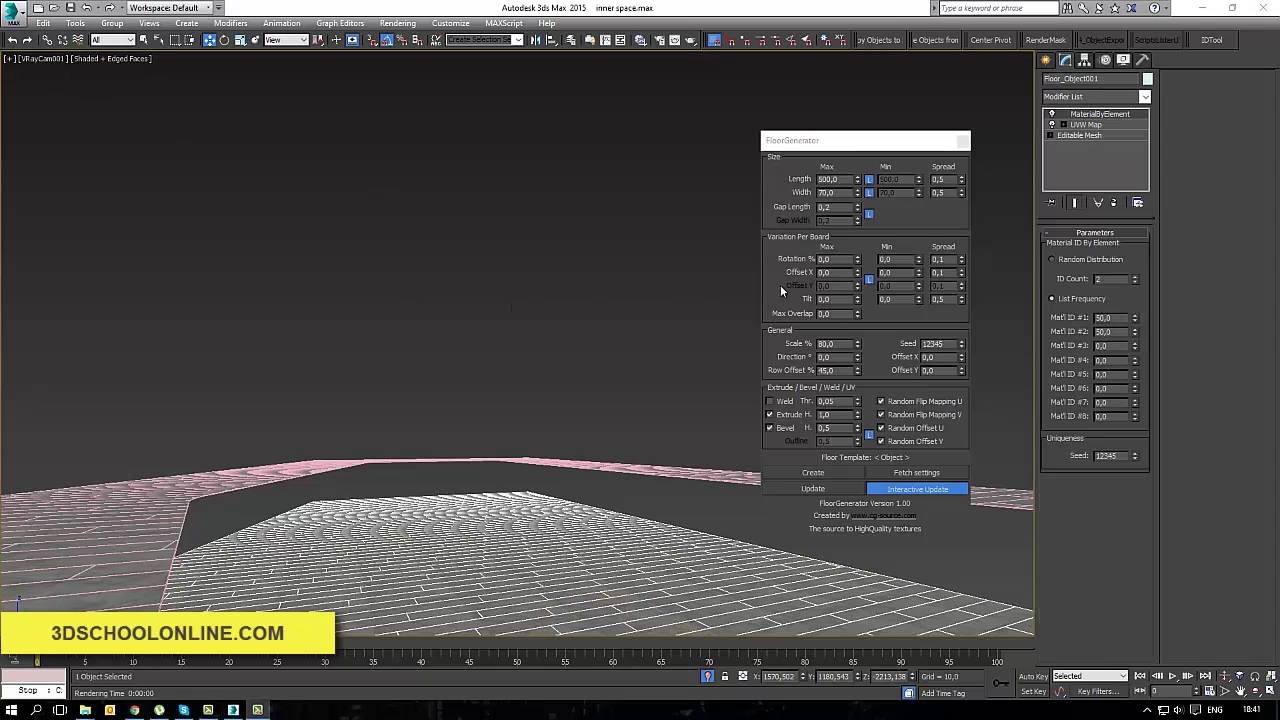
key("alt+Tab")
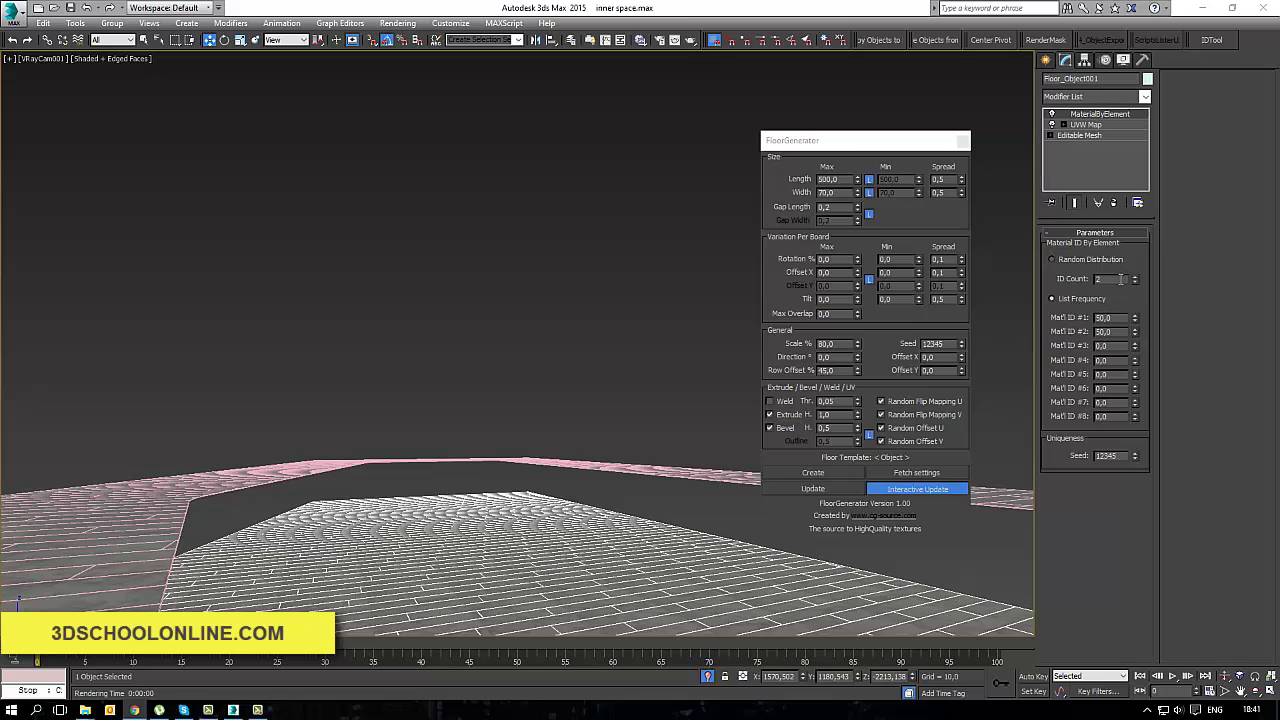
left_click(1075, 260)
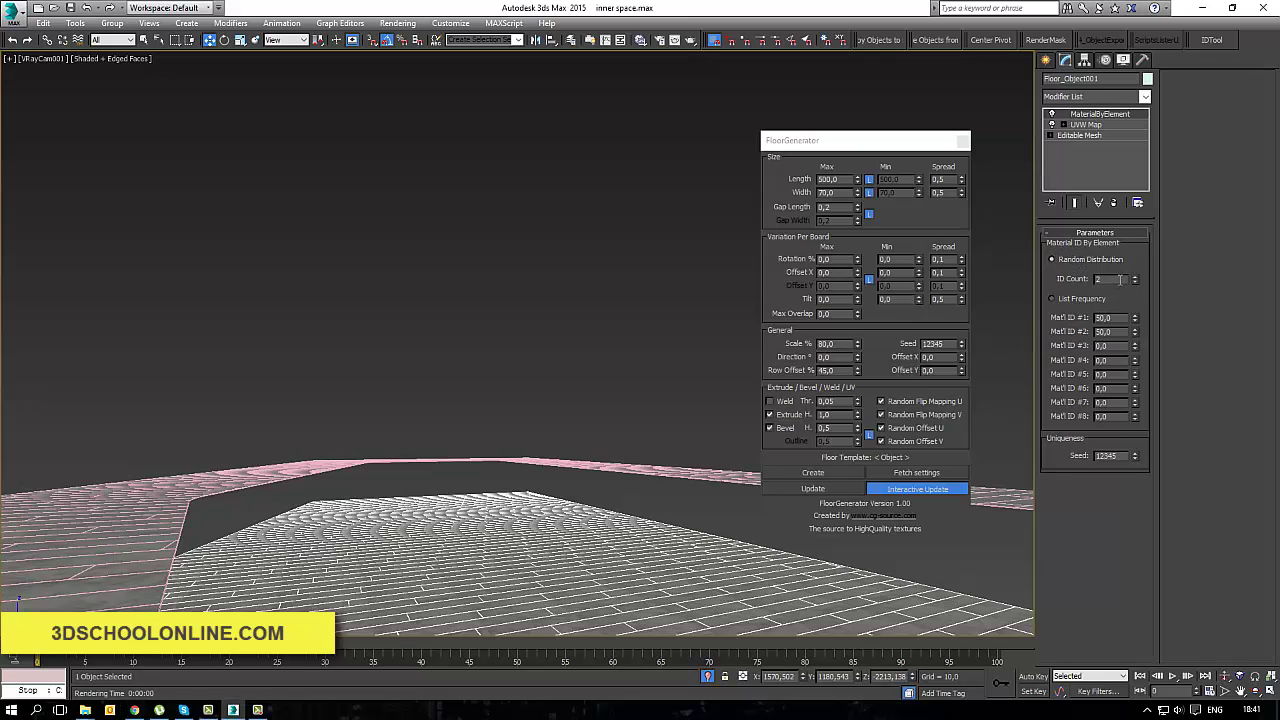
type("20")
key("Return")
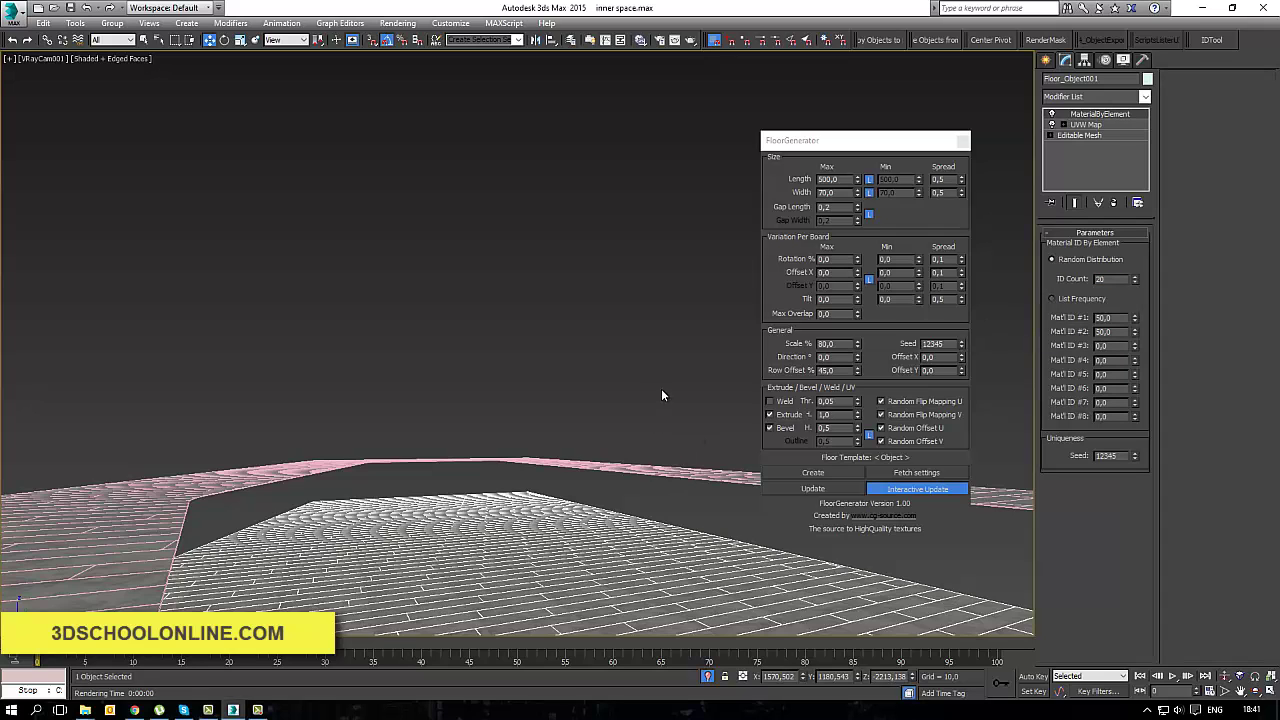